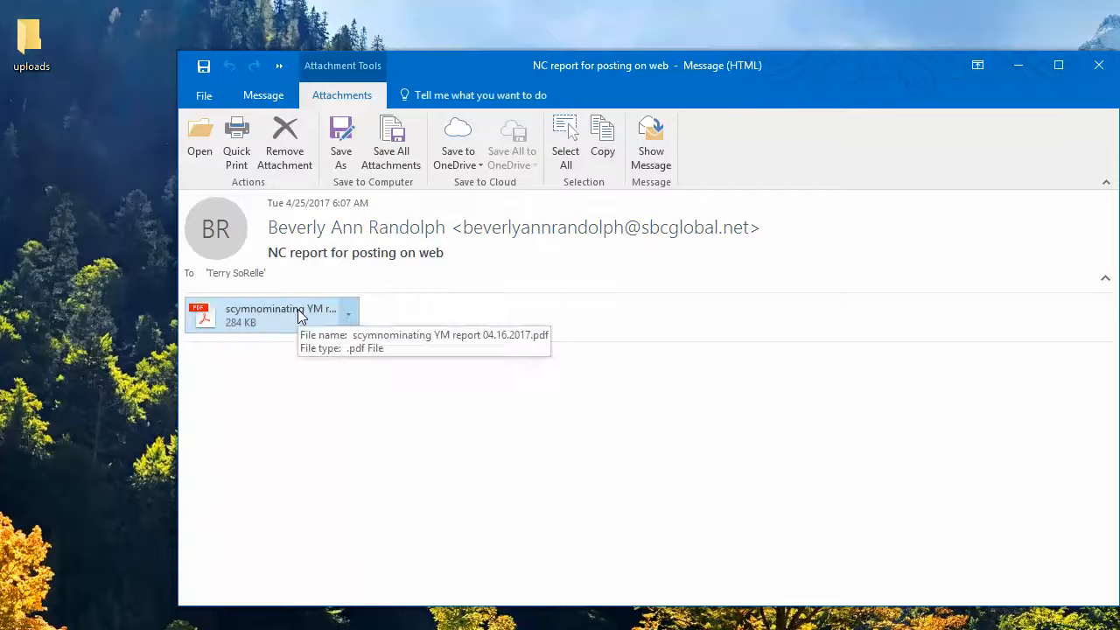
Copy the e-mail's attached PDF report into the uploads folder on the desktop.
left_click(298, 309)
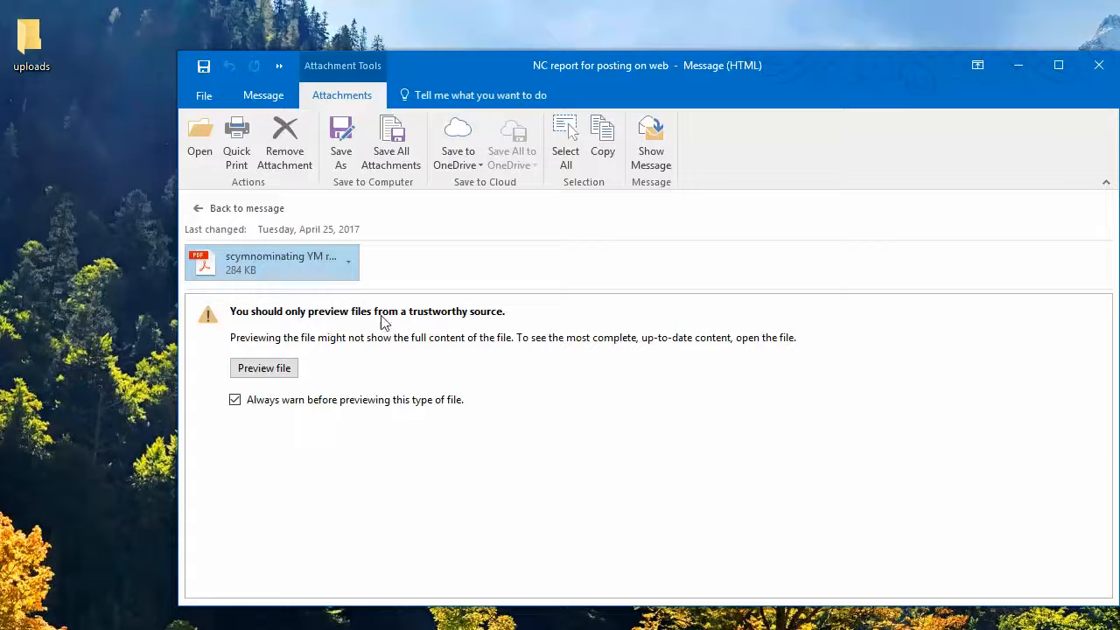
left_click(265, 270)
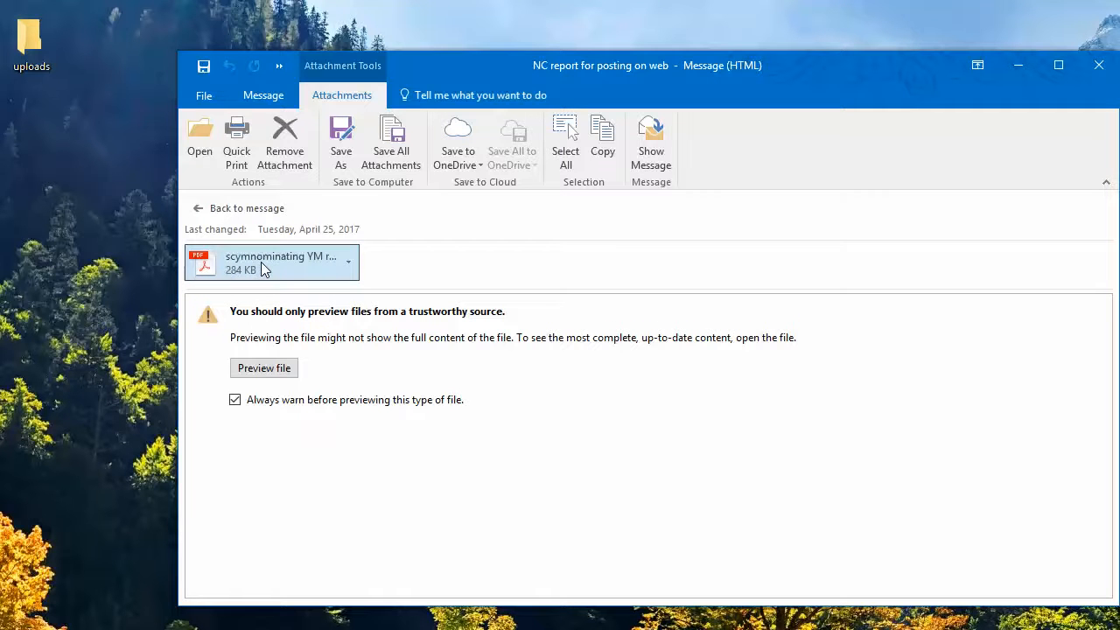
left_click_drag(261, 267, 30, 43)
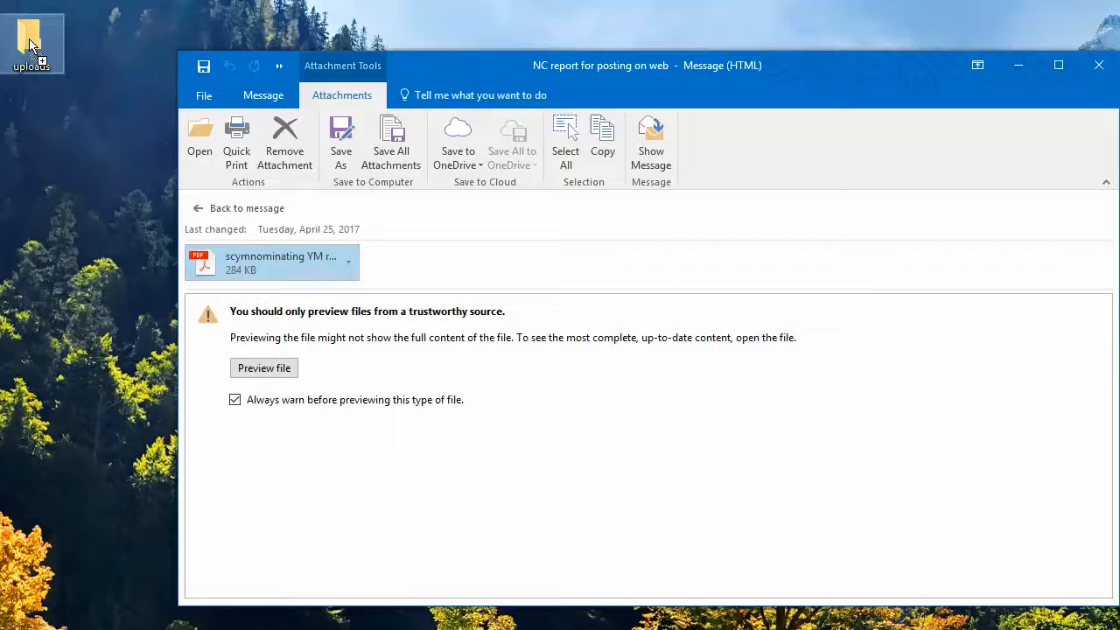
left_click_drag(30, 44, 30, 44)
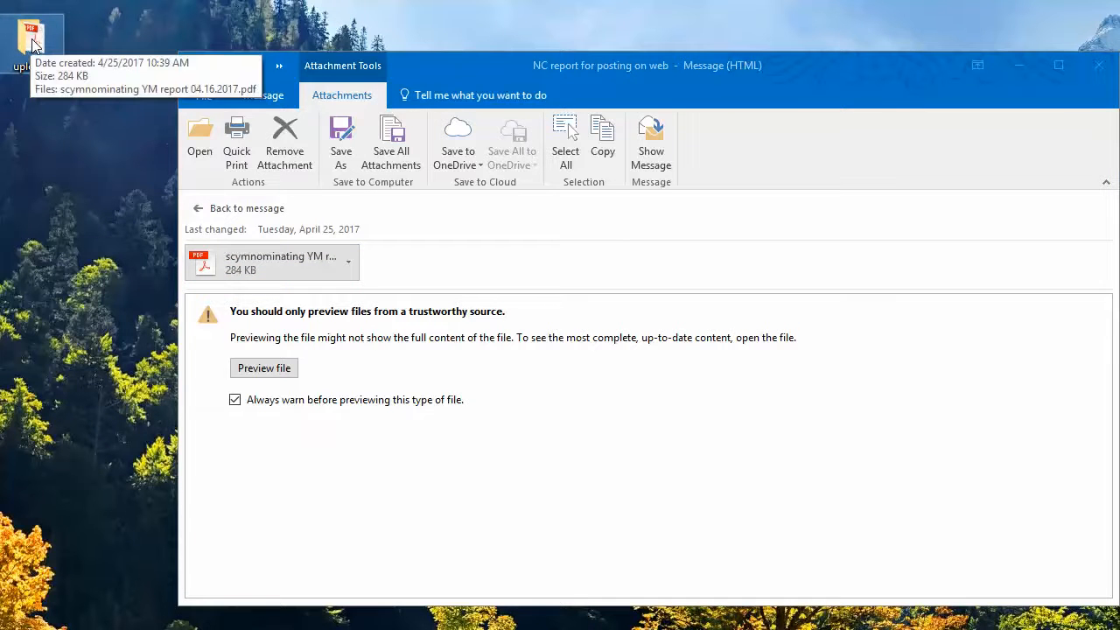
Open the uploads folder and resize and reposition its window so the copied PDF is in view.
double_click(31, 45)
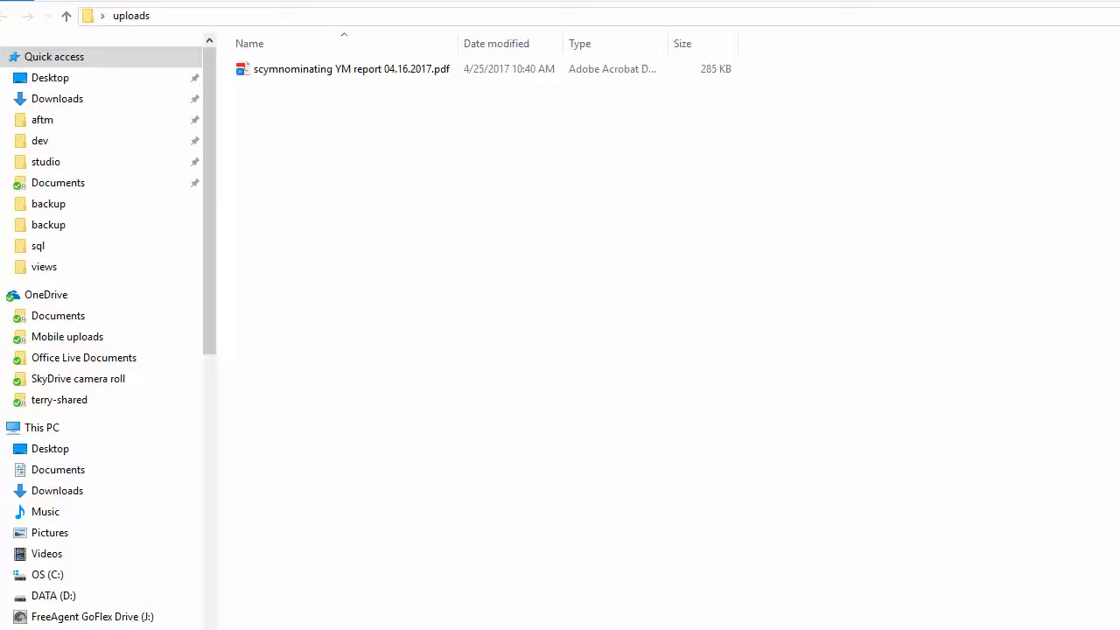
left_click_drag(1119, 315, 1034, 315)
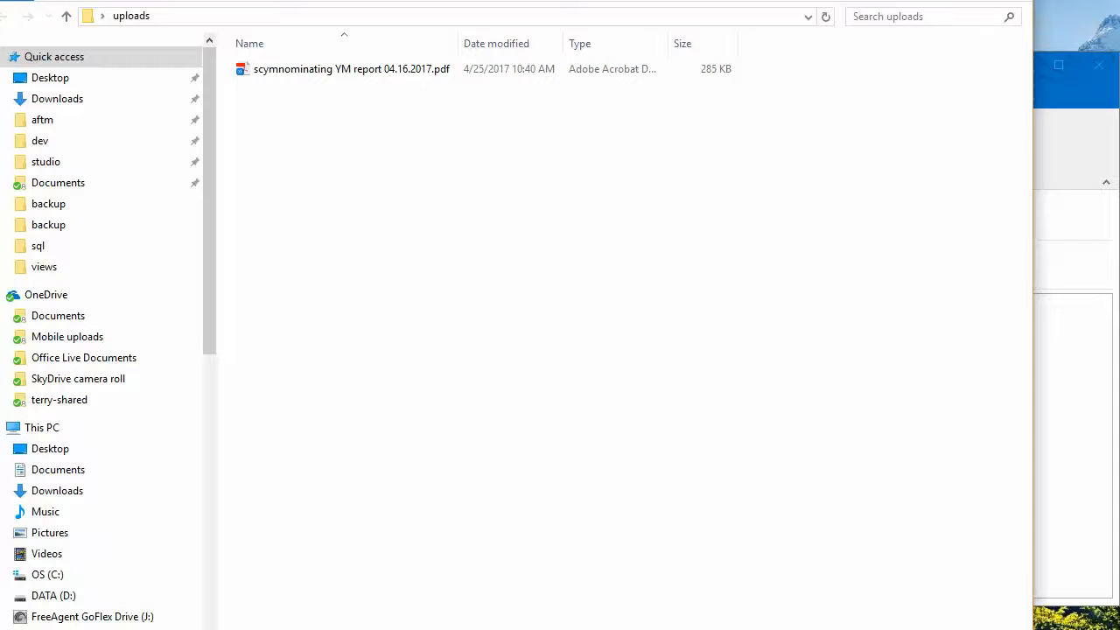
left_click_drag(920, 629, 920, 590)
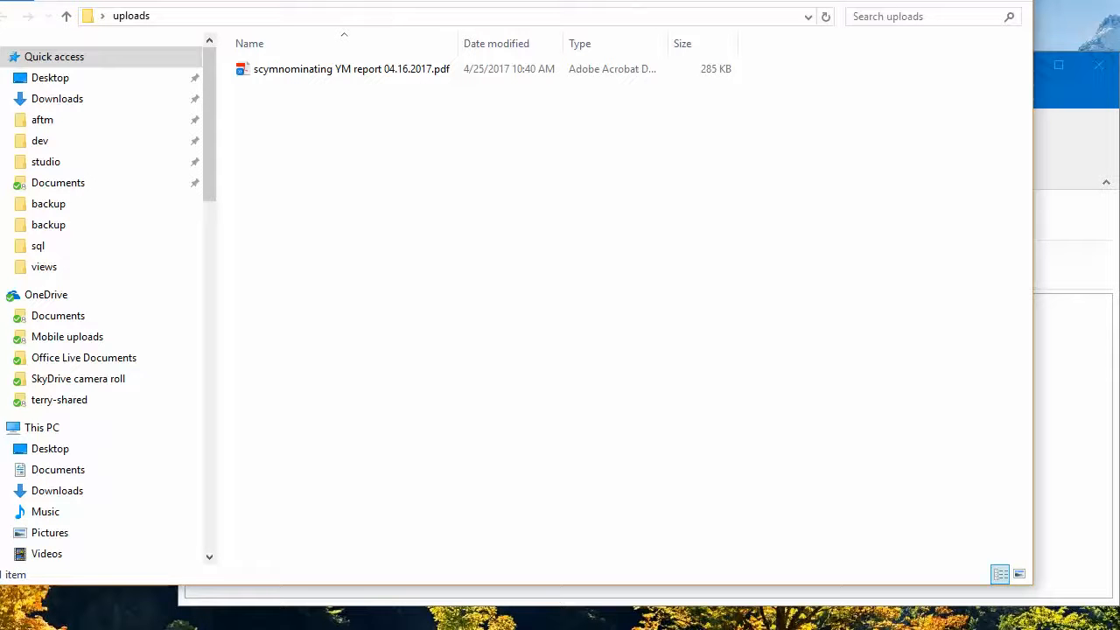
left_click_drag(290, 0, 364, 67)
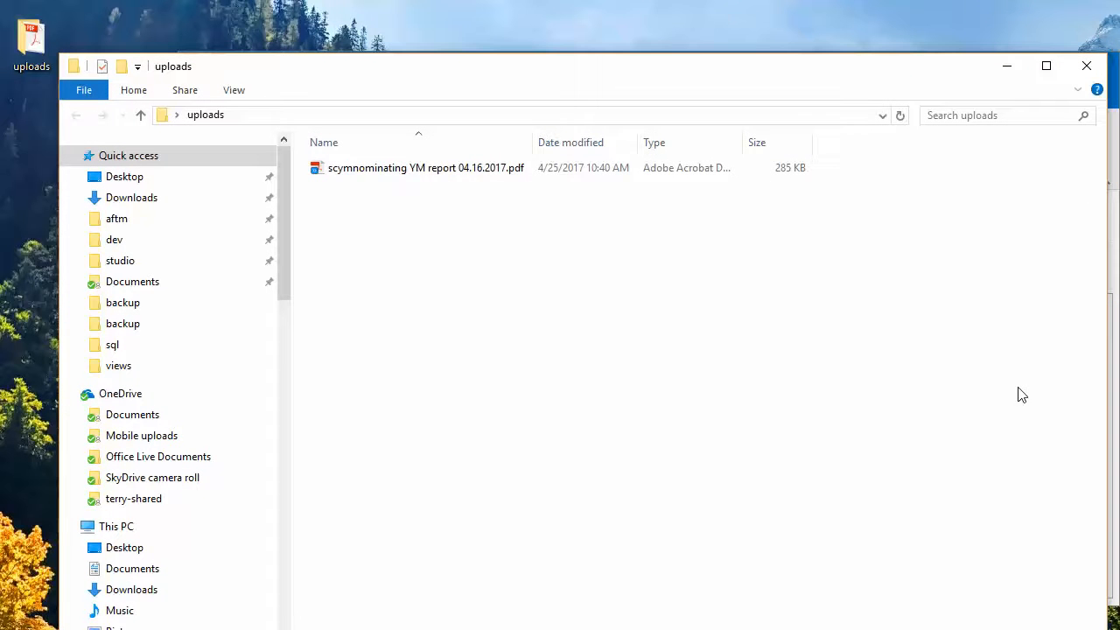
left_click(456, 173)
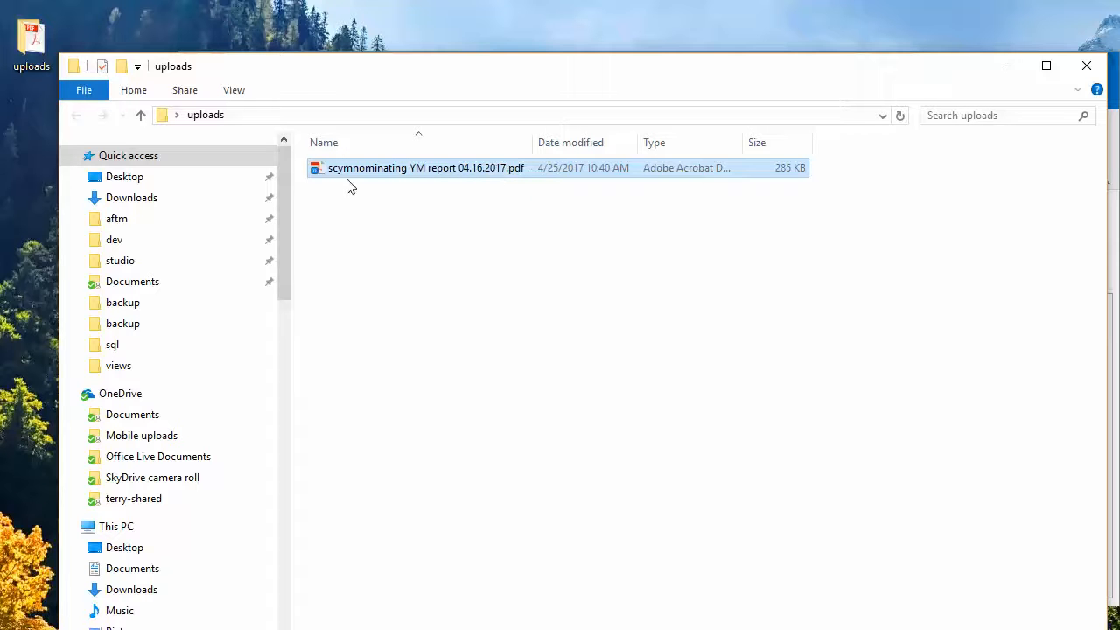
left_click(453, 329)
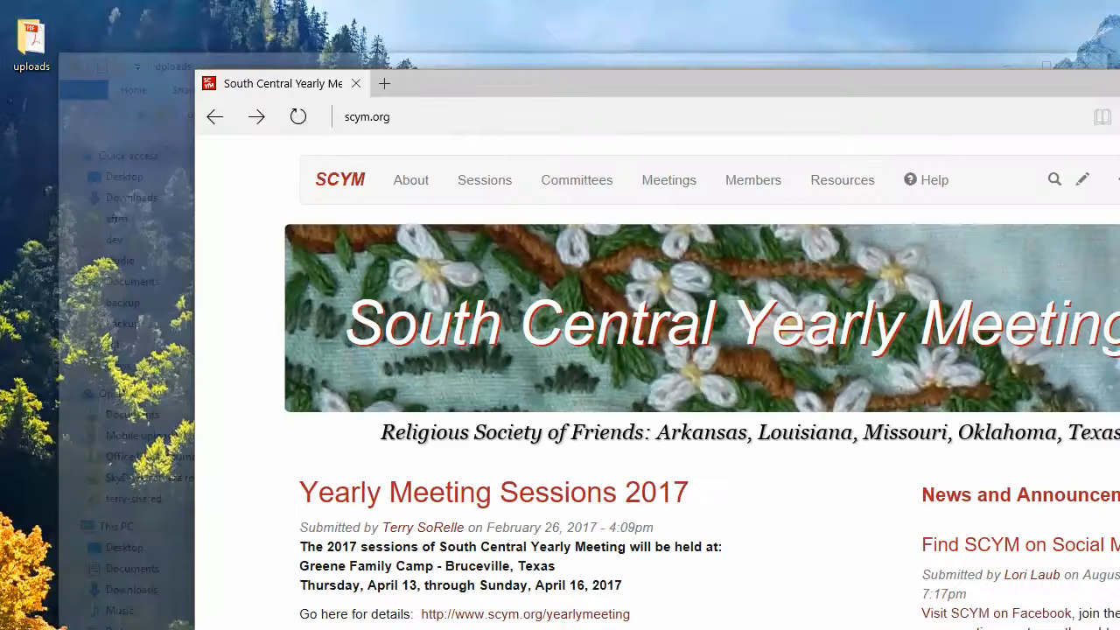
Switch to the browser, fit its window on screen, and open the full list of Recent Documents from the SCYM home page.
left_click_drag(595, 82, 411, 20)
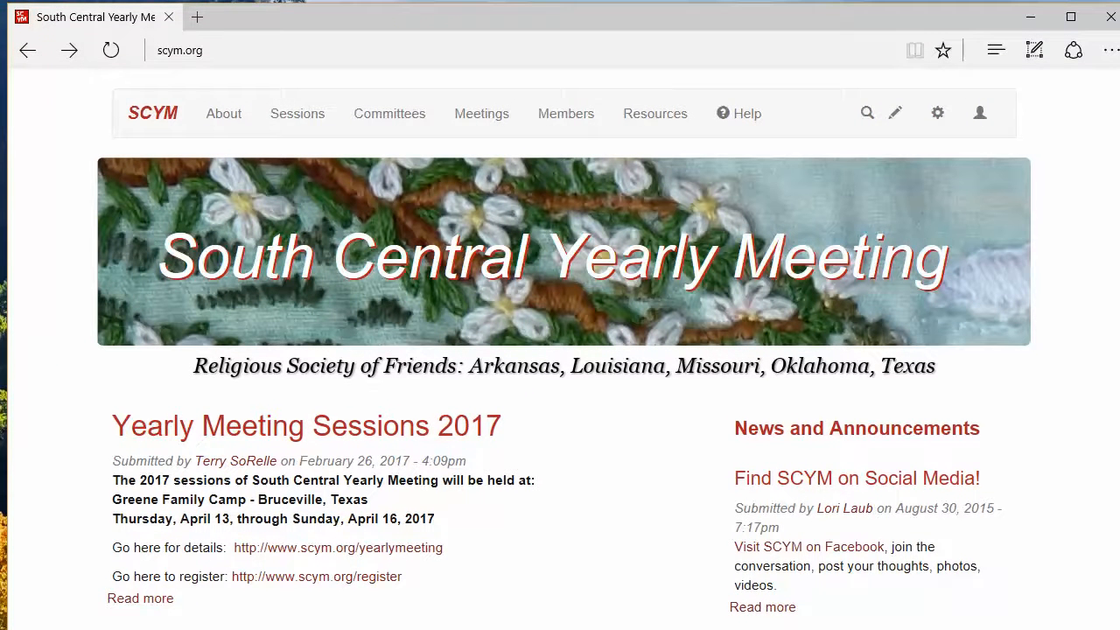
left_click_drag(1119, 11, 1109, 5)
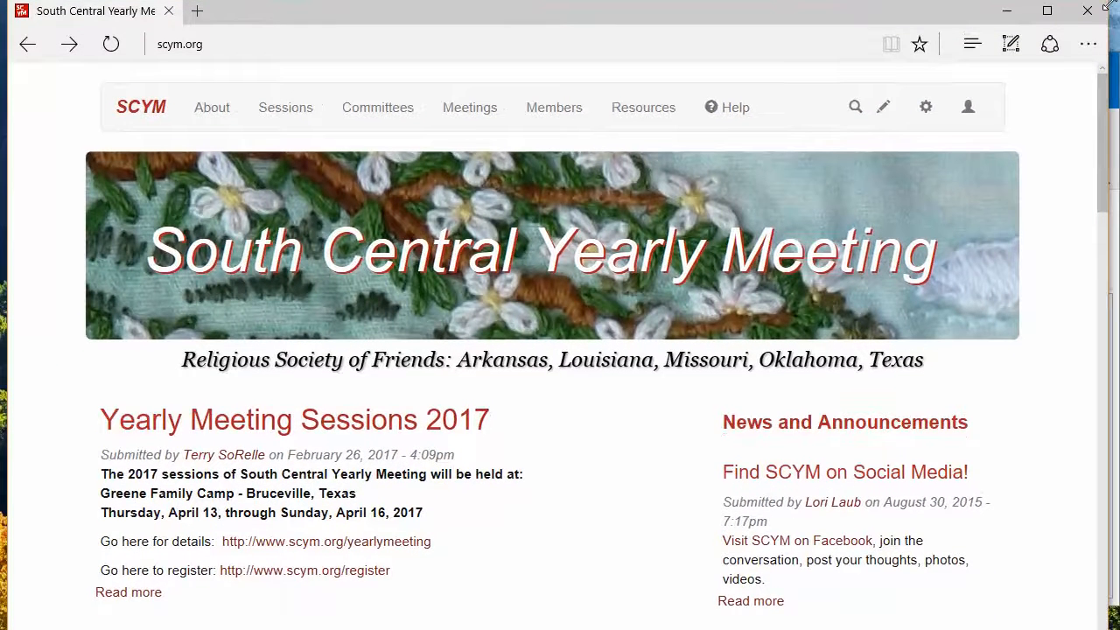
scroll(674, 332, "down", 8)
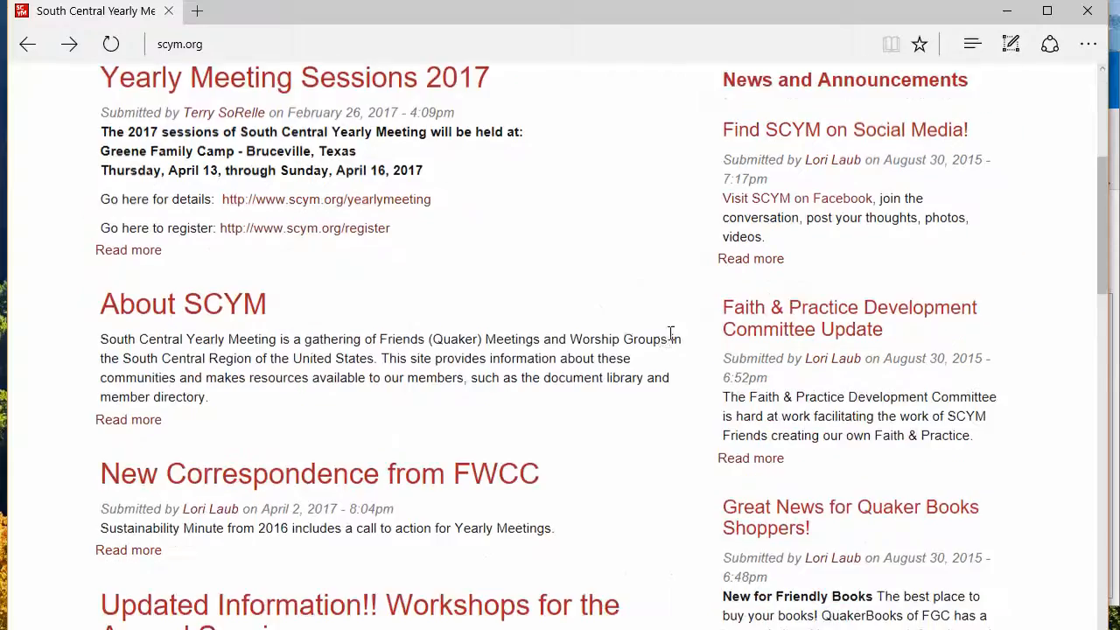
scroll(674, 327, "down", 1)
scroll(788, 333, "down", 1)
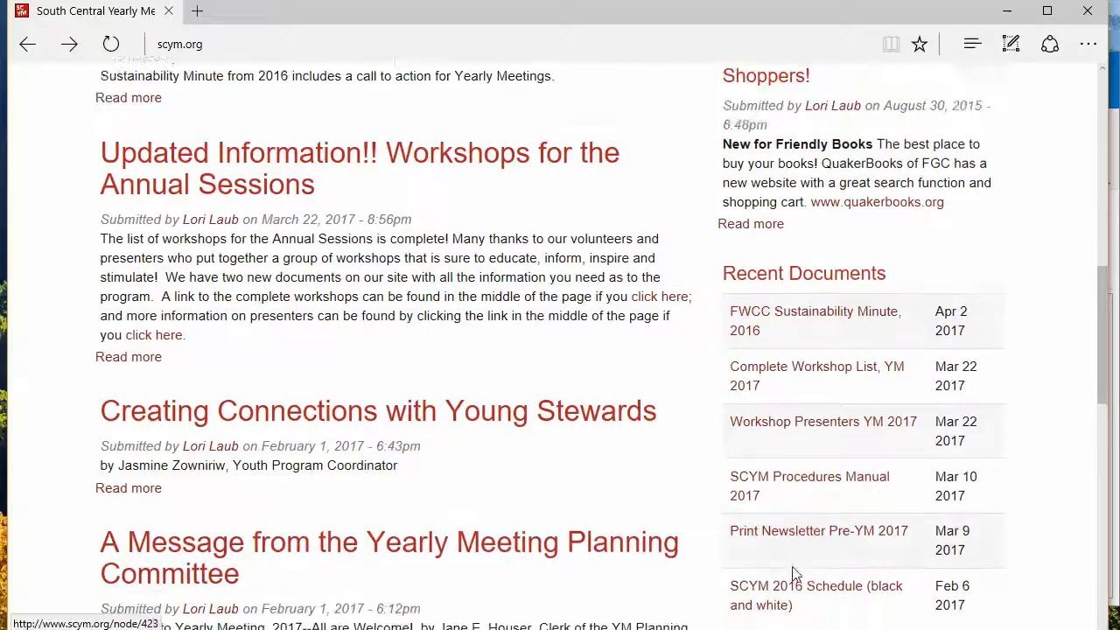
scroll(778, 285, "down", 4)
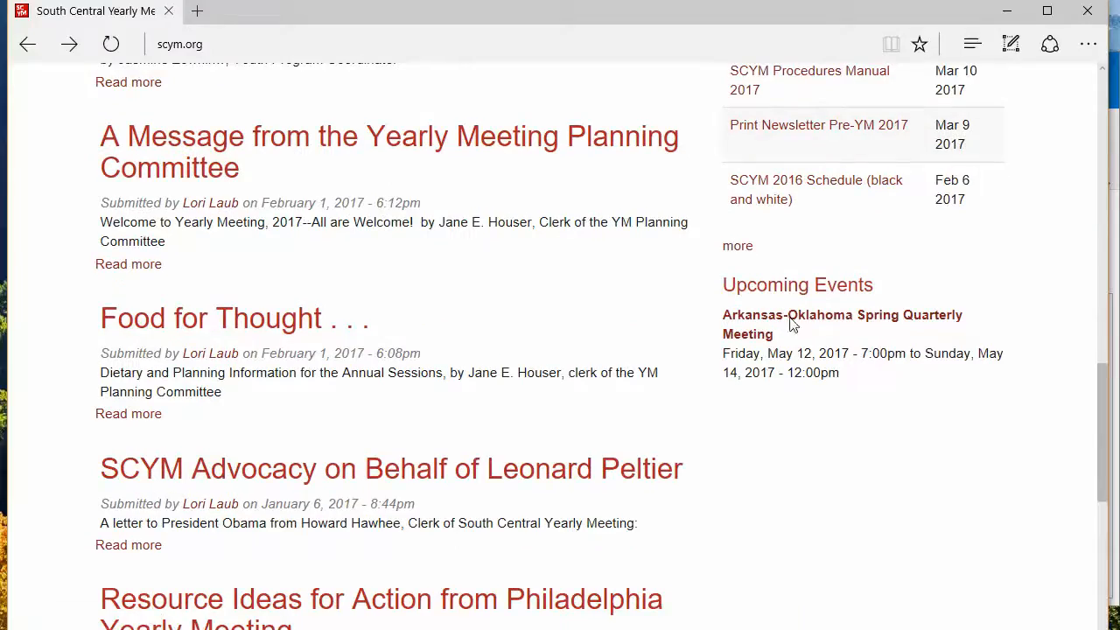
left_click(738, 247)
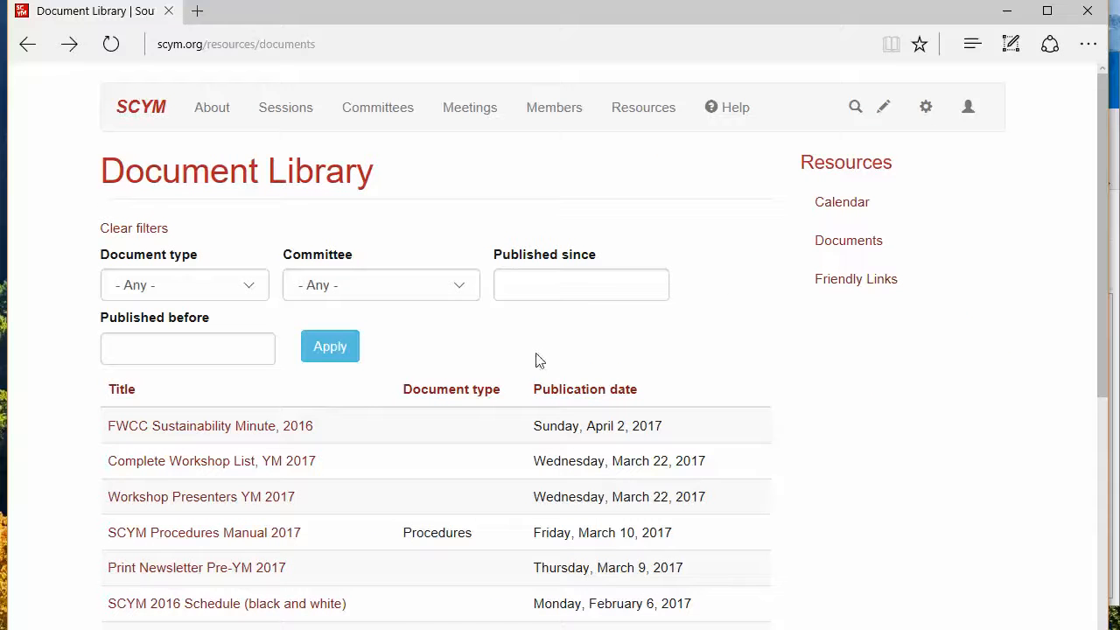
Filter the Document Library by the Nominating committee and open Nominating Committee Report 2015.
scroll(363, 310, "down", 4)
scroll(367, 315, "up", 4)
left_click(389, 284)
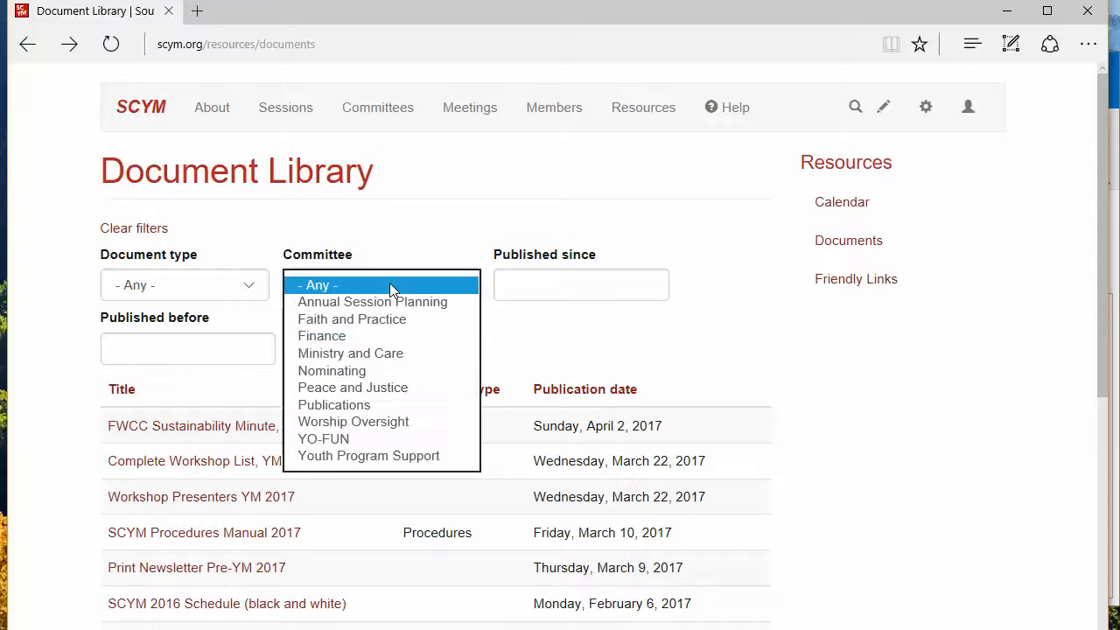
left_click(364, 373)
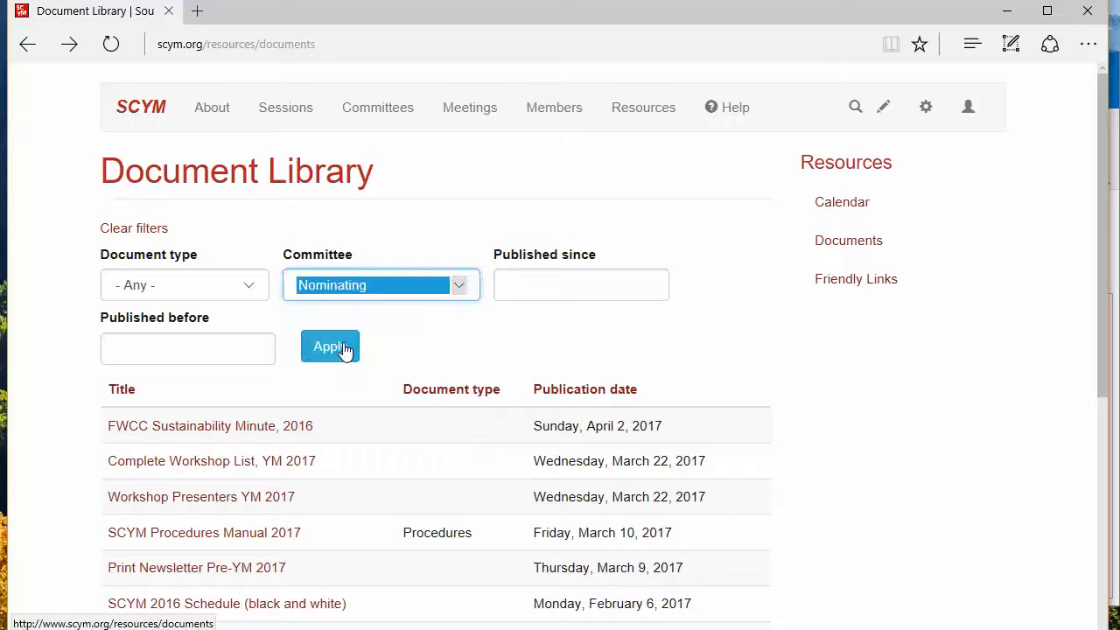
left_click(344, 349)
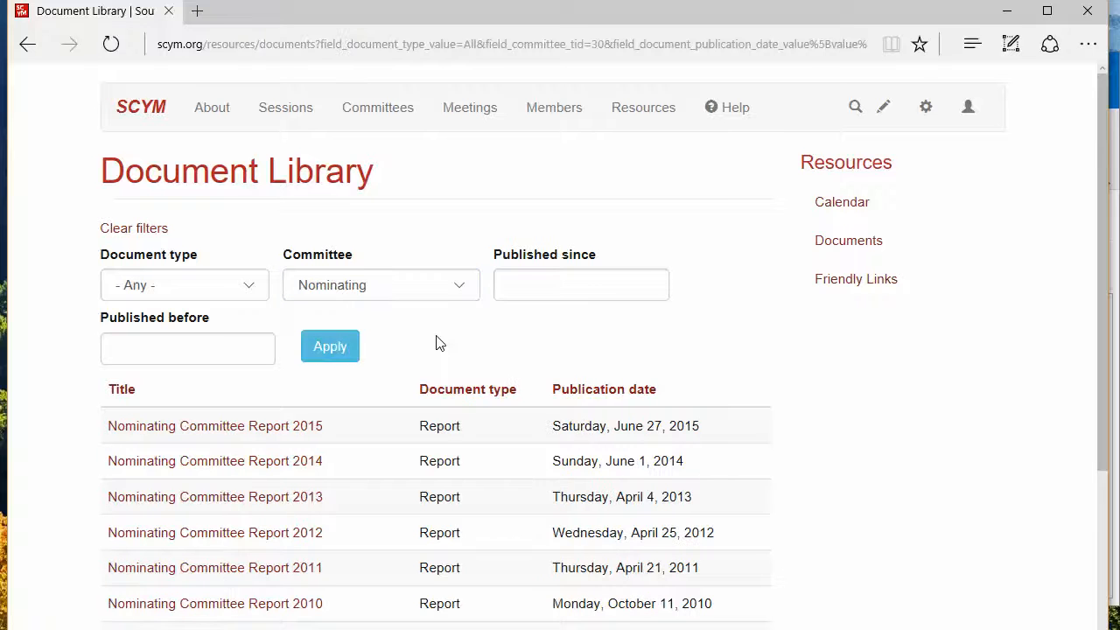
scroll(439, 342, "down", 1)
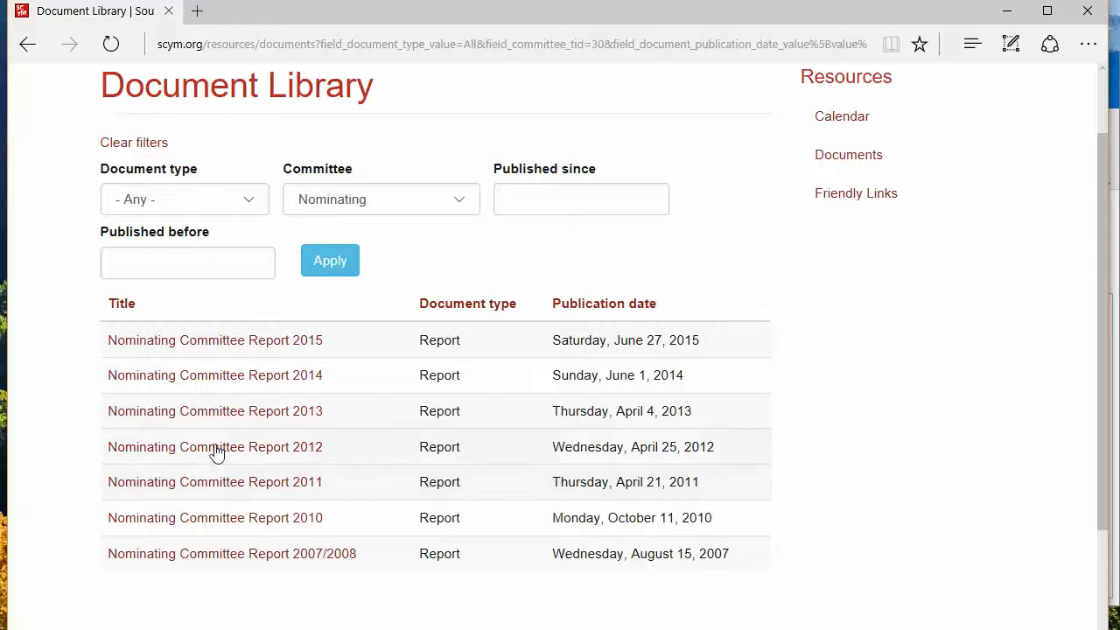
left_click(259, 344)
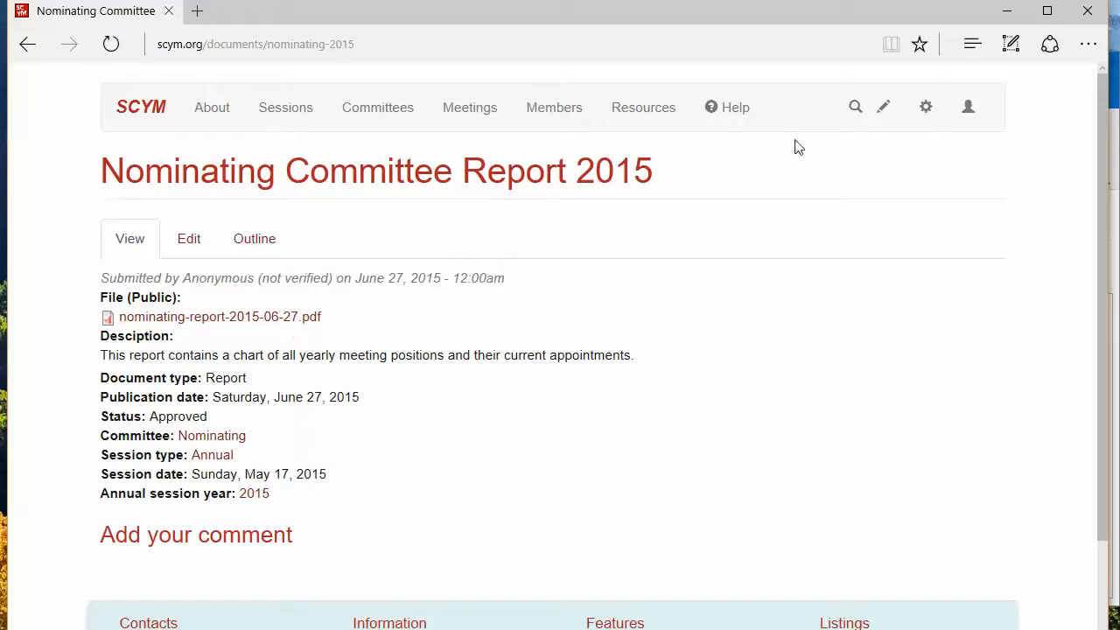
Return to the uploads folder and replace the text before the date in the PDF's file name with "nominating-committee-report-".
left_click(1013, 19)
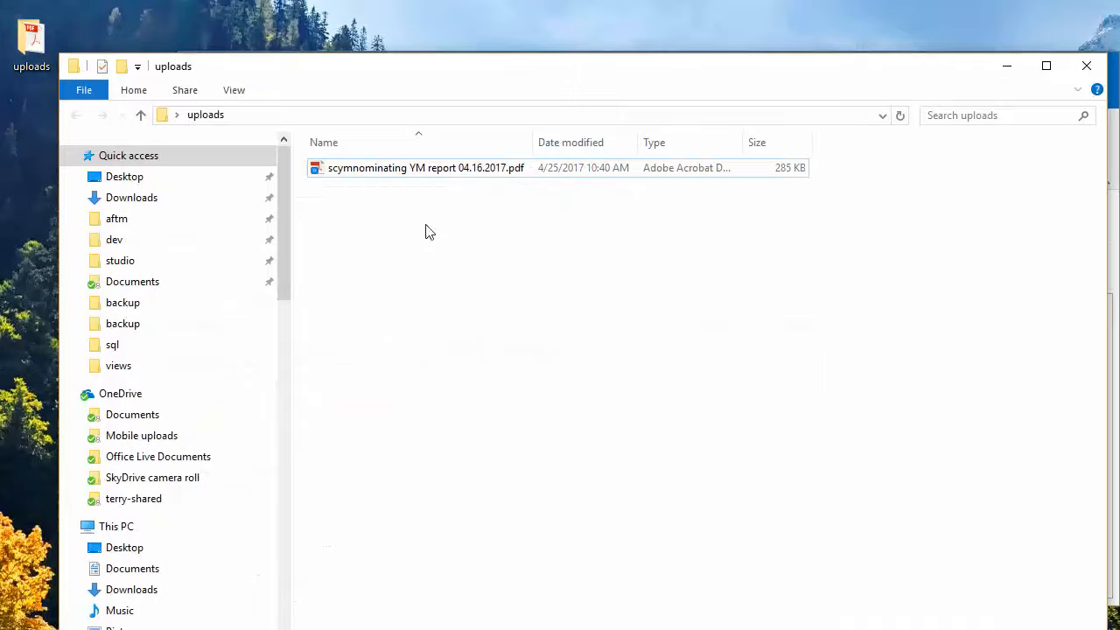
left_click(372, 175)
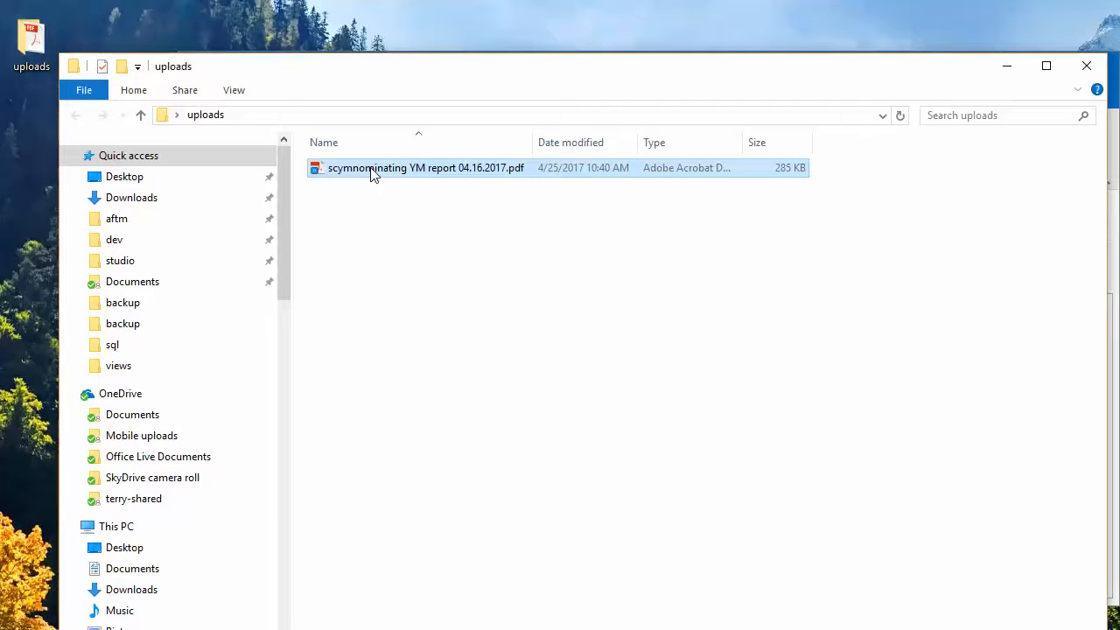
left_click(371, 170)
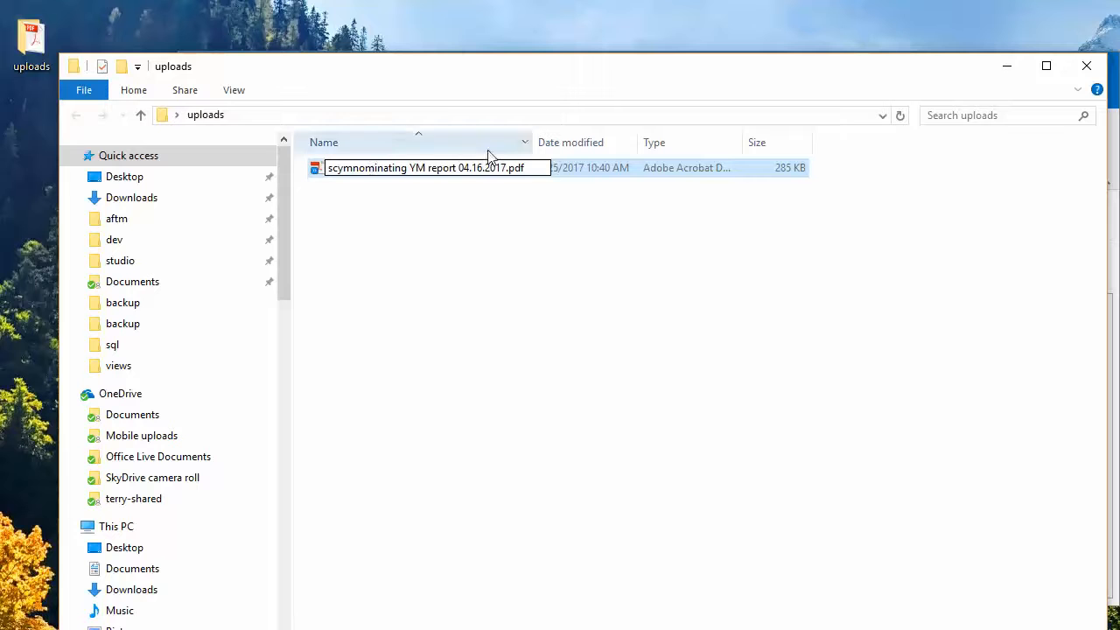
left_click(374, 168)
left_click_drag(457, 170, 318, 179)
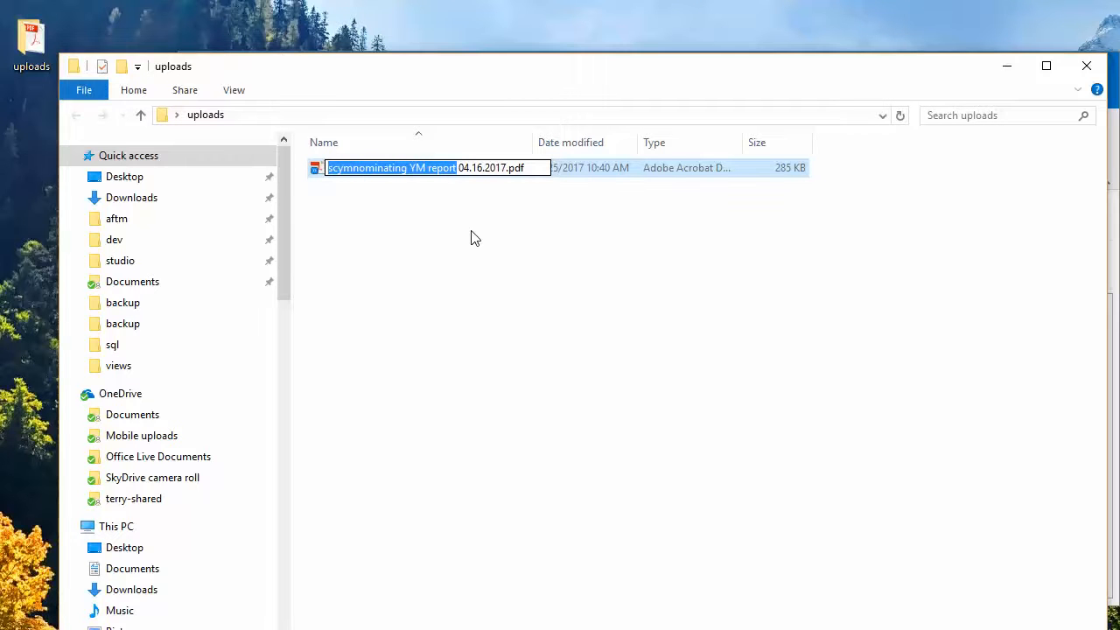
type("nomina")
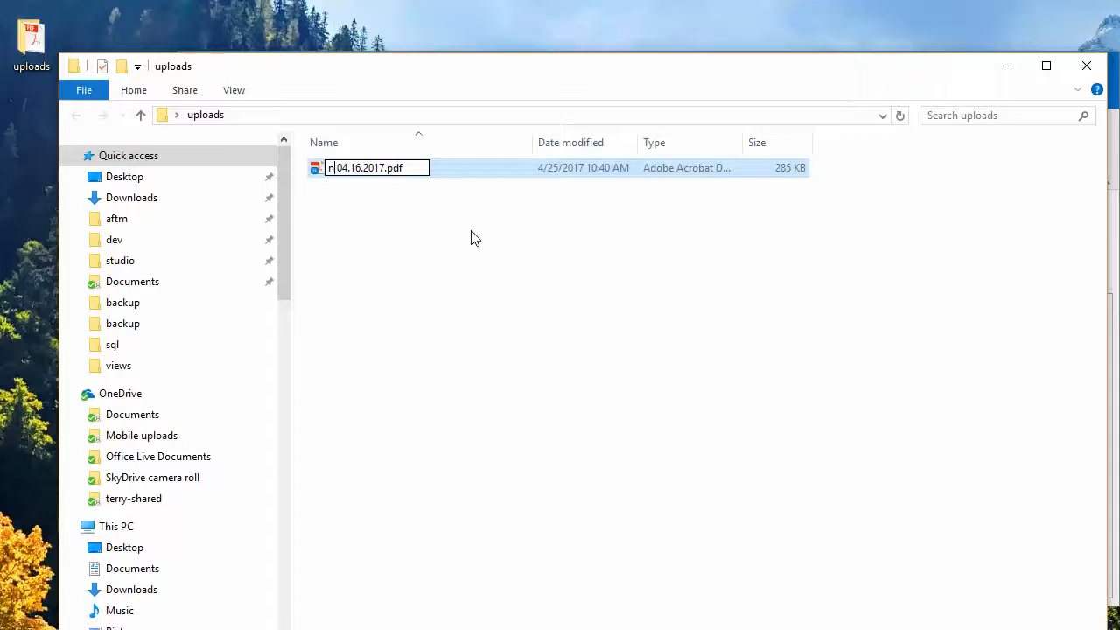
type("tin")
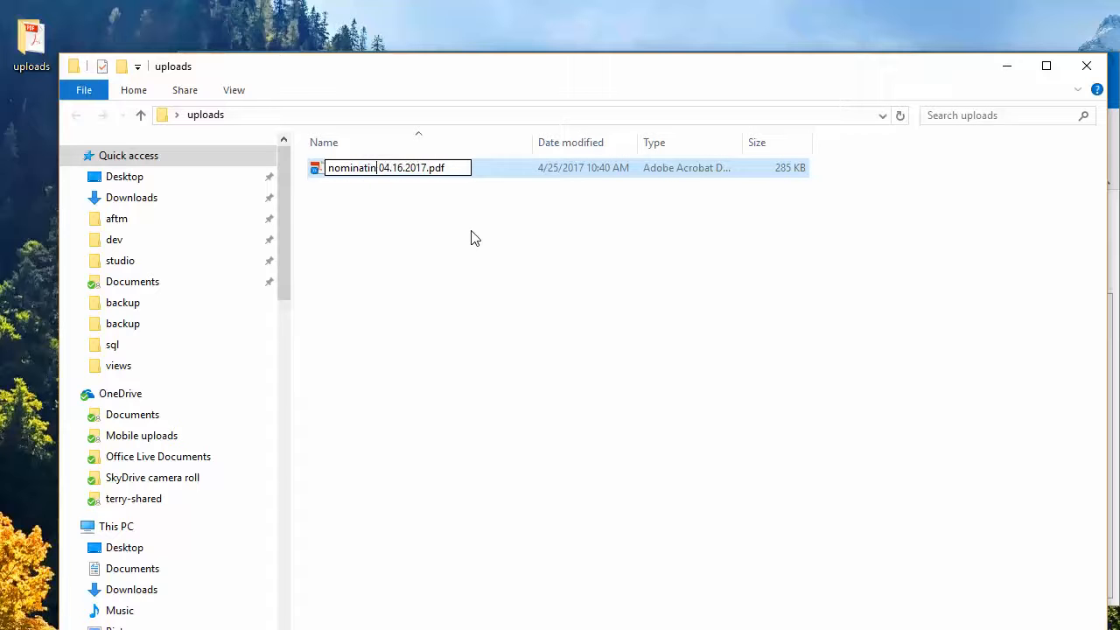
type("g-commi")
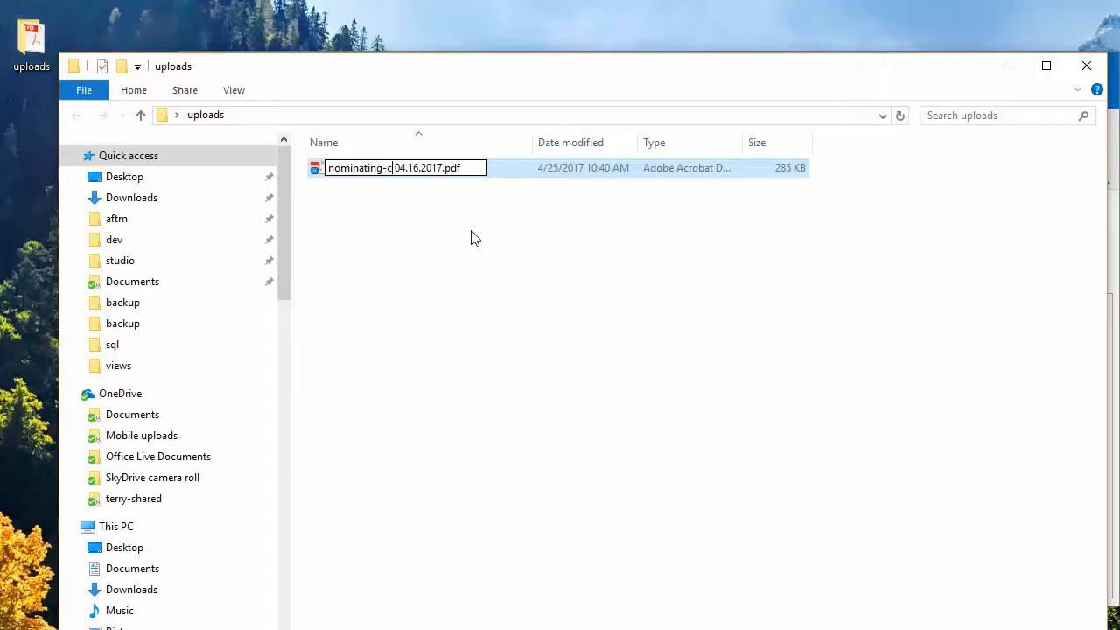
type("ttee-r")
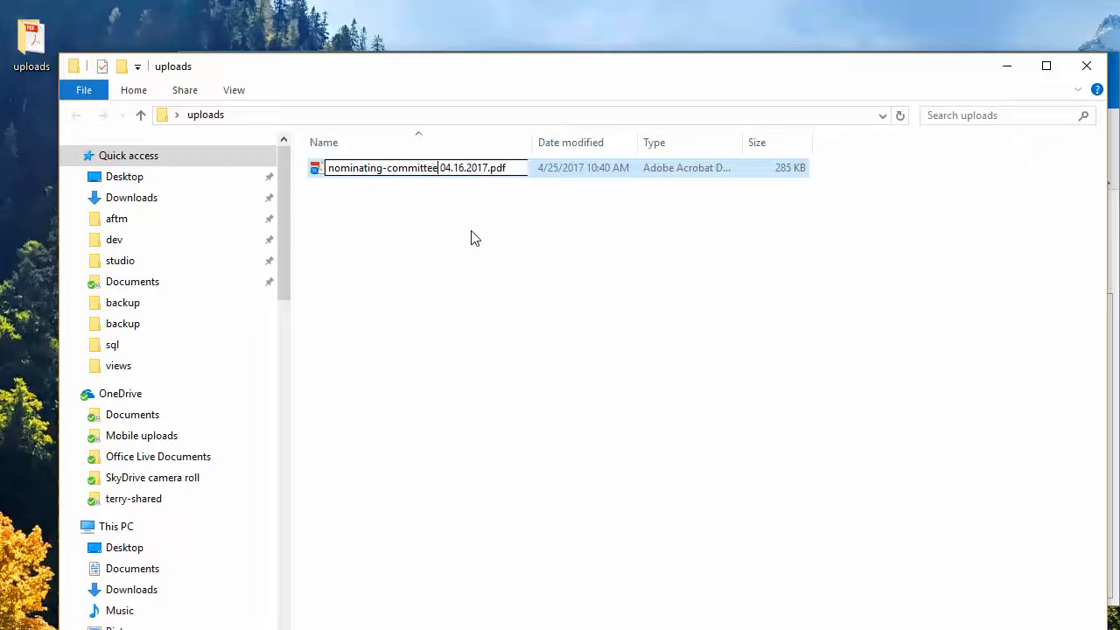
type("eport")
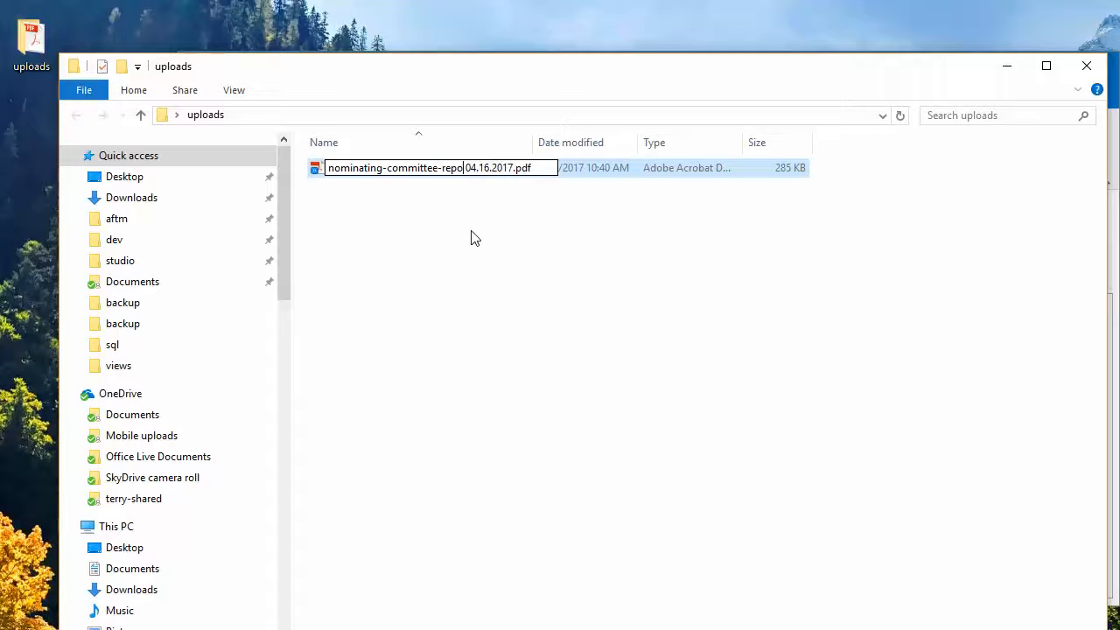
type("-")
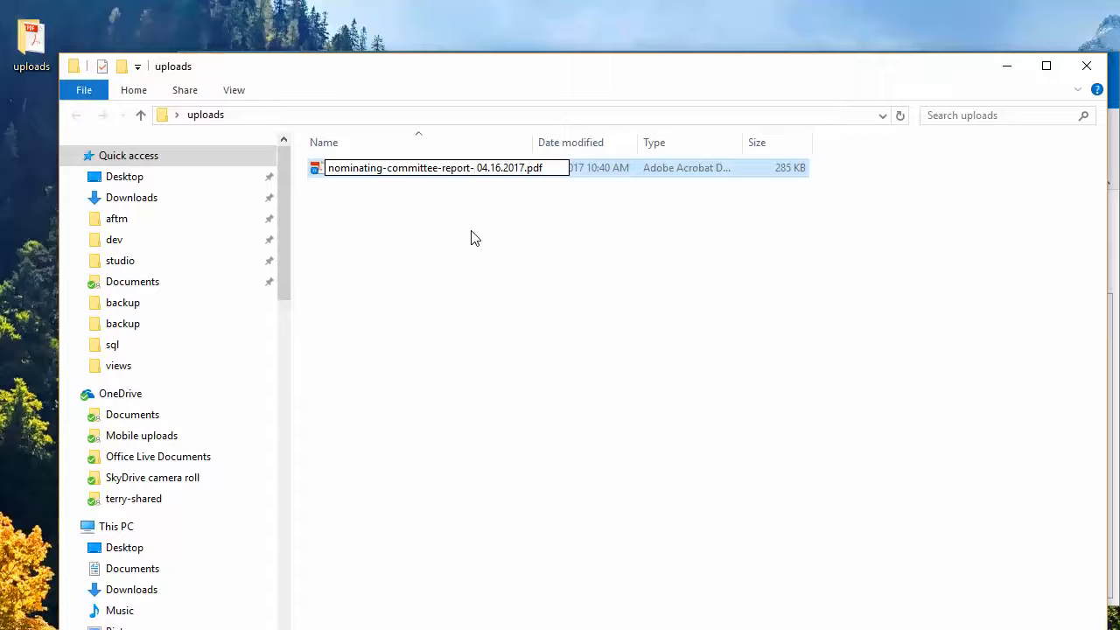
Remove the space before the date and rewrite the date so the file is named nominating-committee-report-2017-04-16.pdf.
key("Delete")
key("Right")
key("Right")
key("Right")
key("Right")
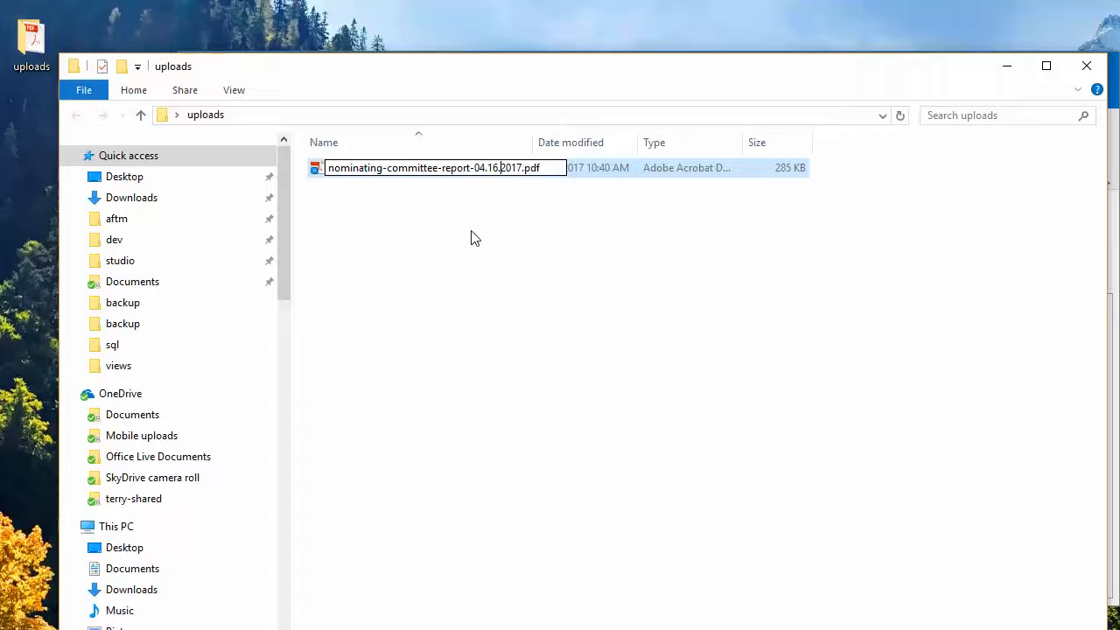
key("shift+Left")
key("shift+Left")
key("shift+Left")
key("shift+Left")
key("shift+Left")
key("shift+Left")
key("shift+Left")
key("Delete")
key("Right")
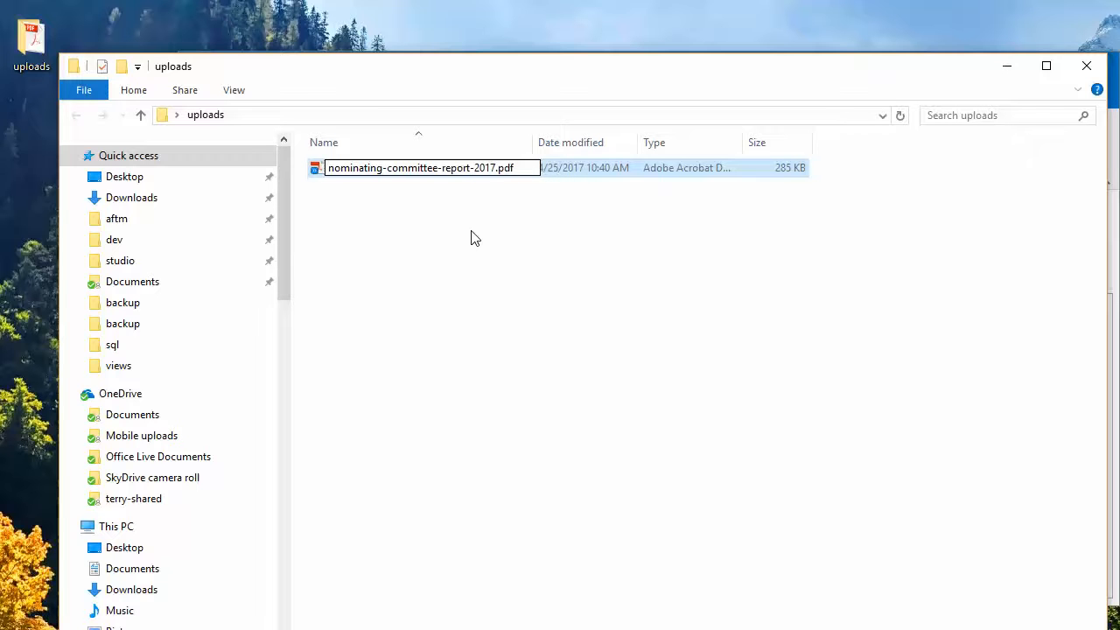
type("-04-16")
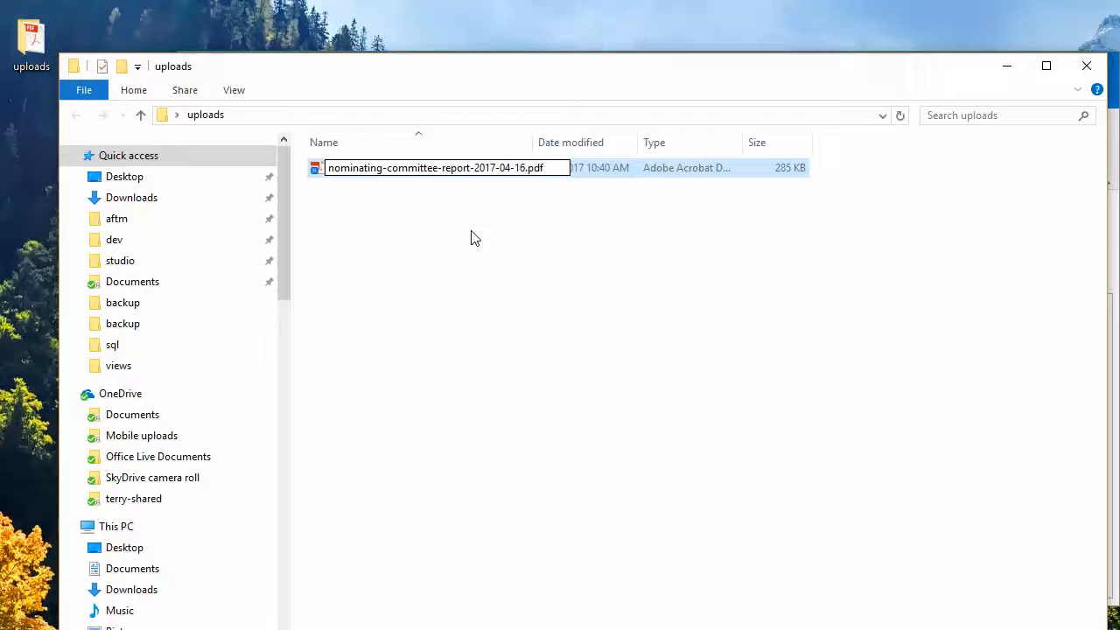
left_click(435, 226)
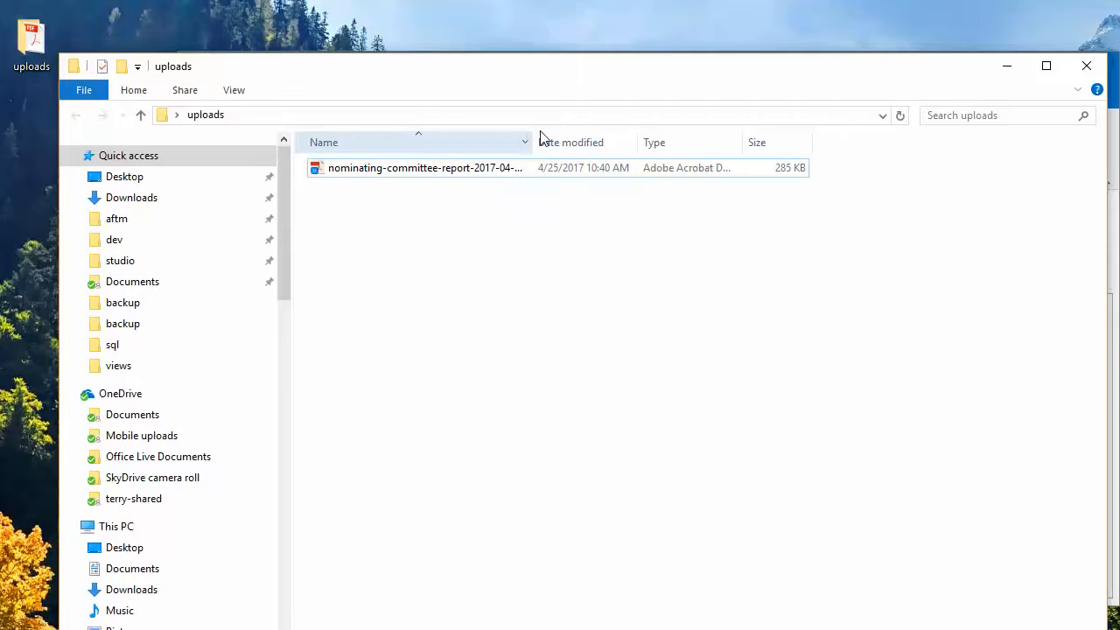
Widen the Name column in the uploads folder to fit the PDF's full file name and select the file.
left_click_drag(533, 143, 639, 119)
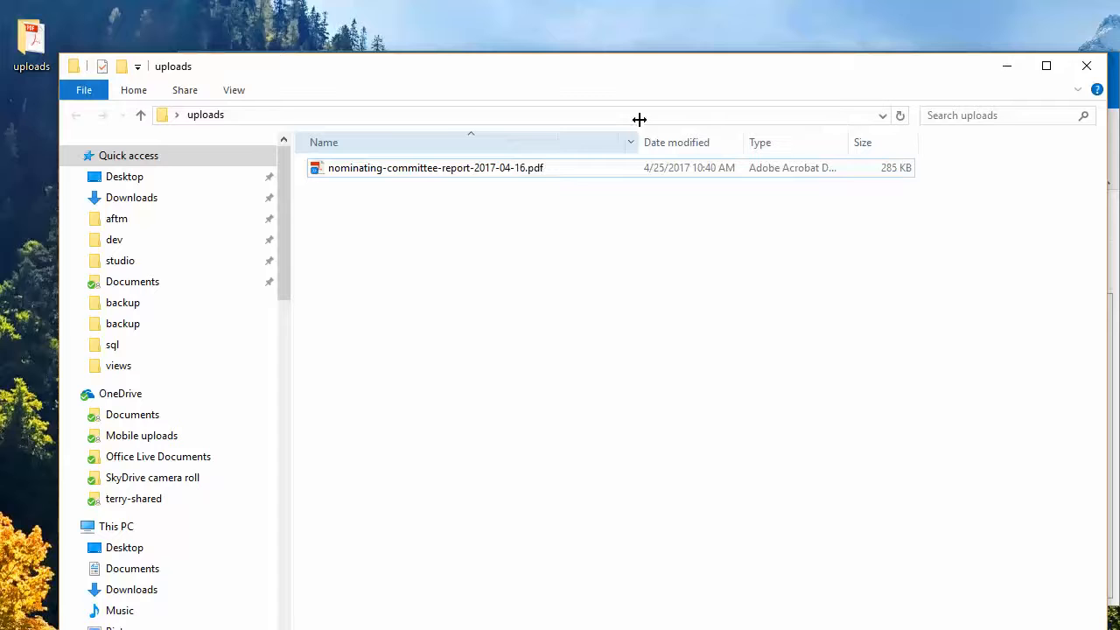
left_click(342, 171)
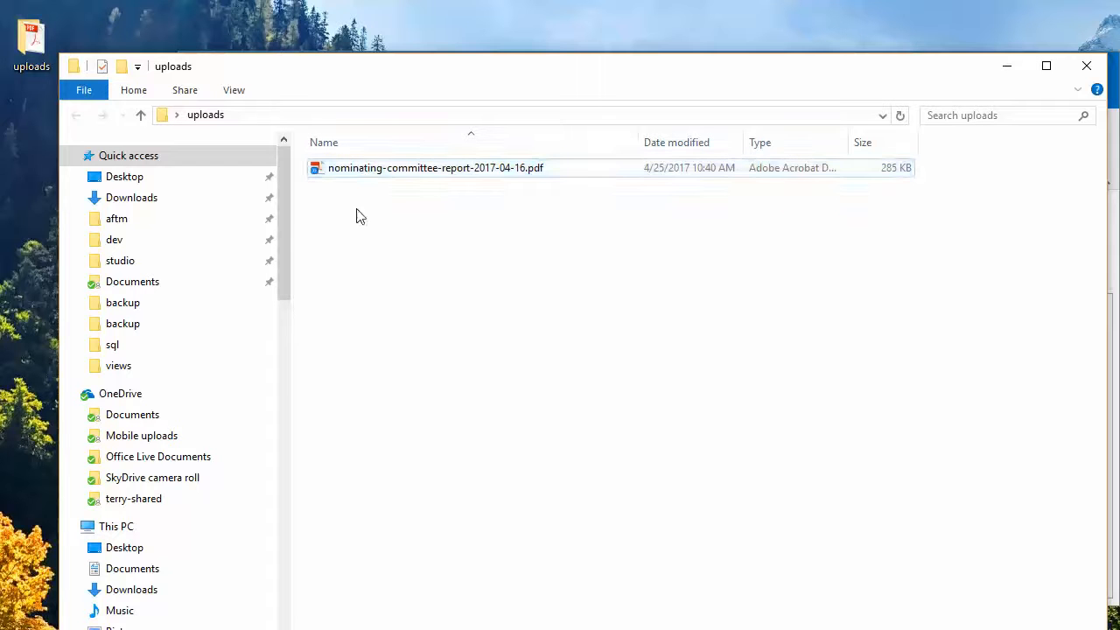
left_click(347, 173)
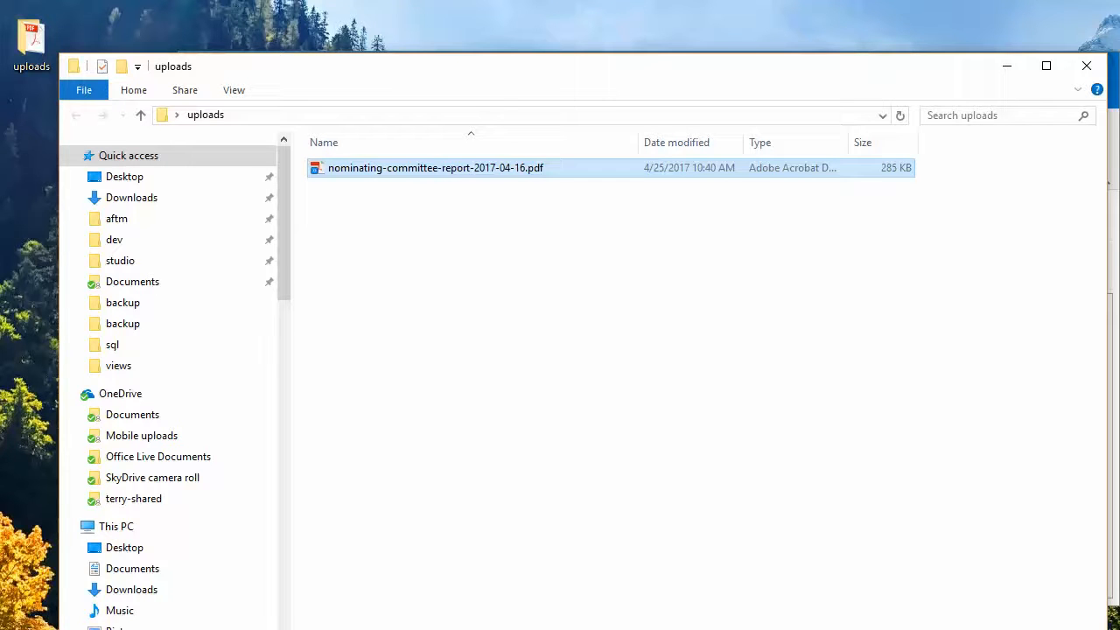
Switch to the browser and start creating a new Document on the SCYM site.
key("alt+Tab")
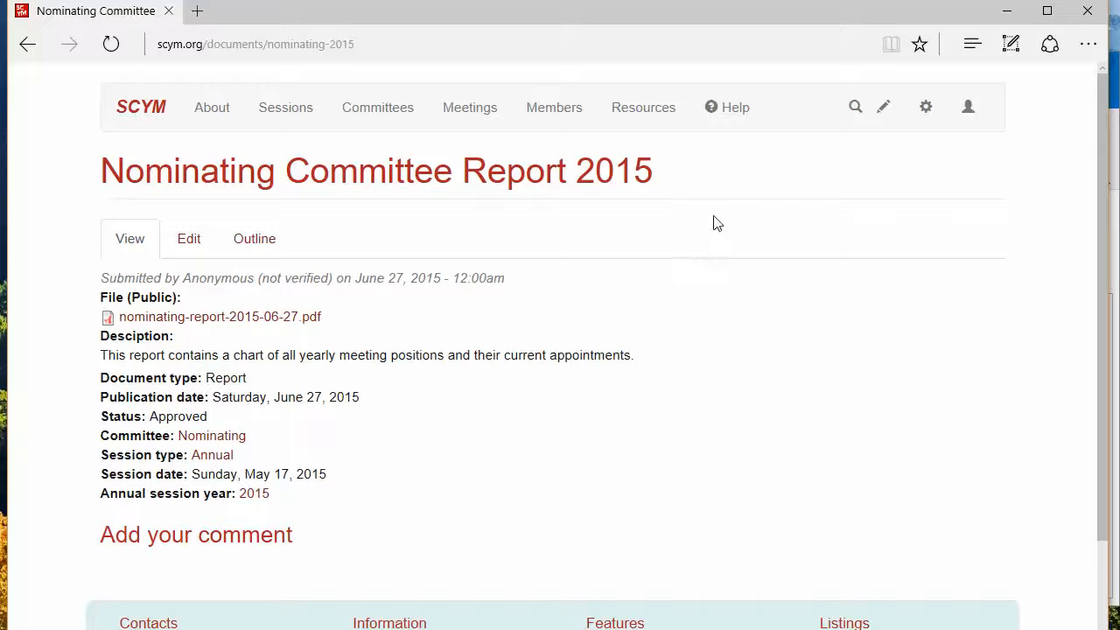
left_click(885, 112)
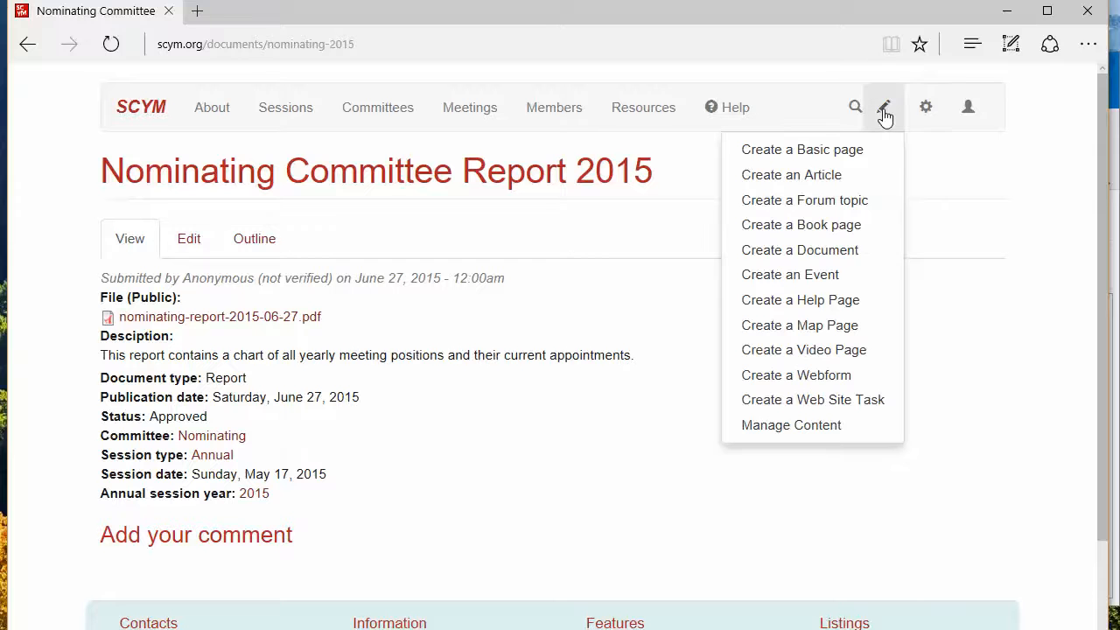
left_click(766, 251)
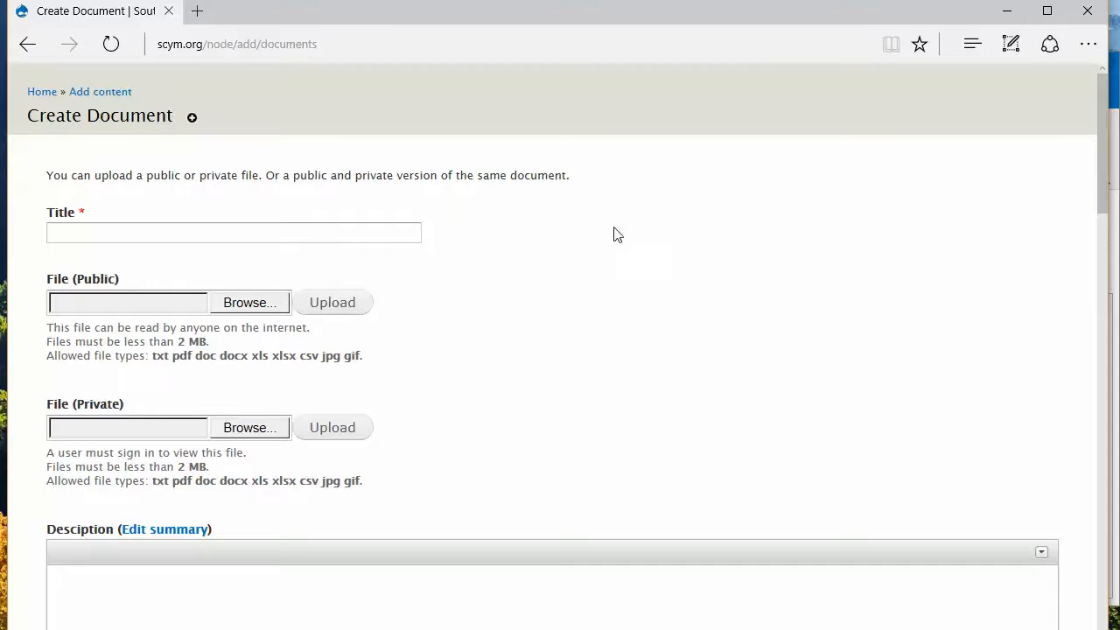
Review the Create Document form's fields, from title and file uploads through description, dates, and committee and session settings, down to the publishing options.
scroll(462, 219, "down", 4)
scroll(455, 215, "down", 9)
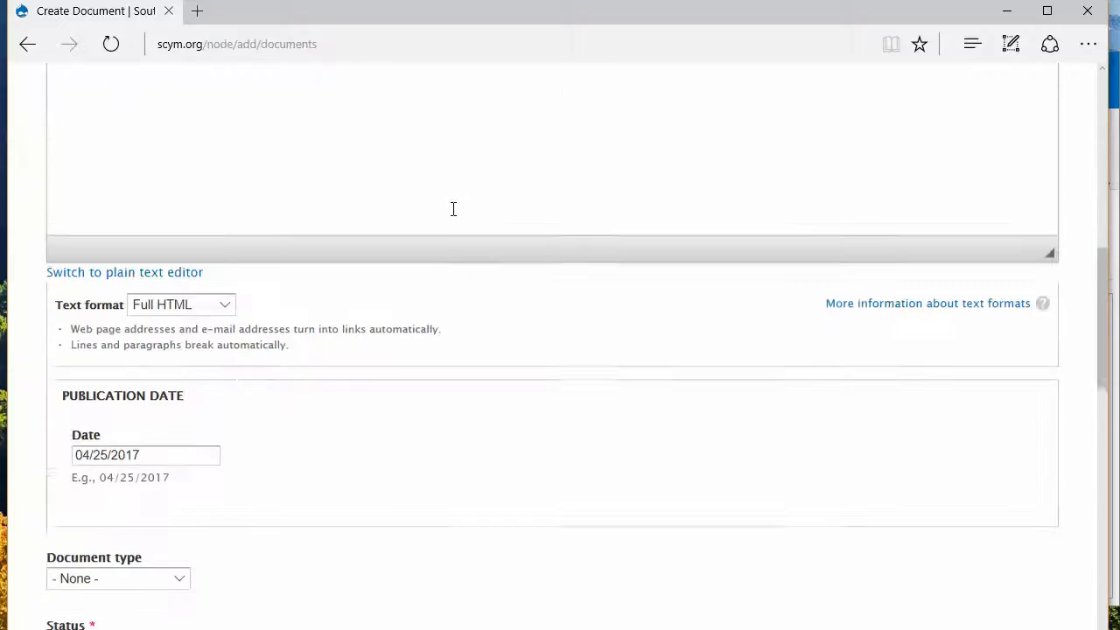
scroll(455, 214, "up", 8)
scroll(455, 216, "up", 6)
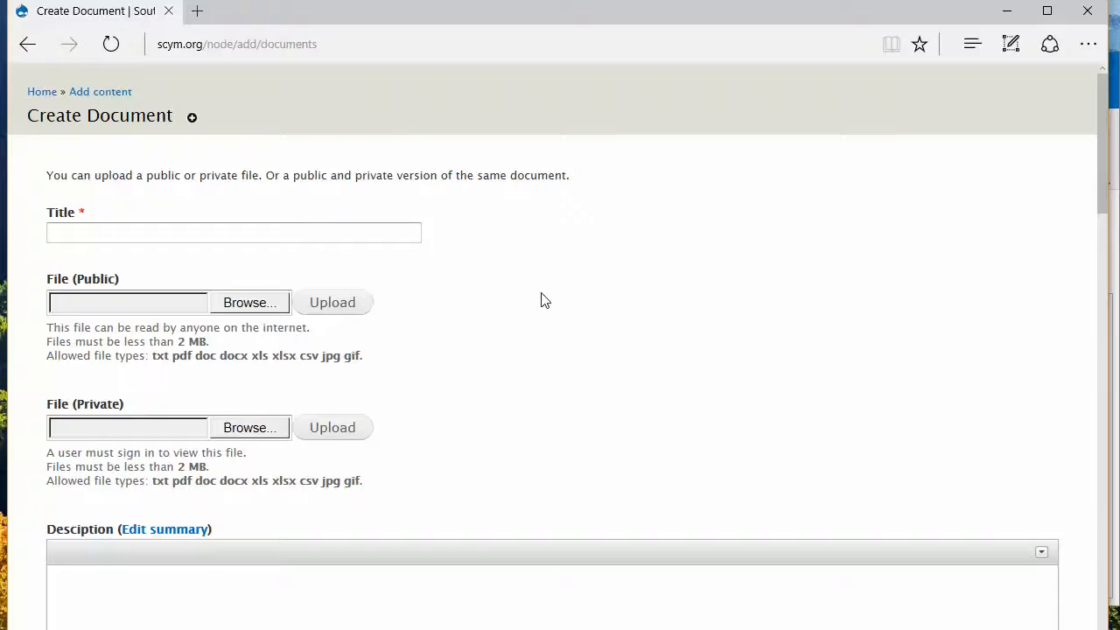
scroll(541, 300, "down", 1)
scroll(540, 300, "down", 10)
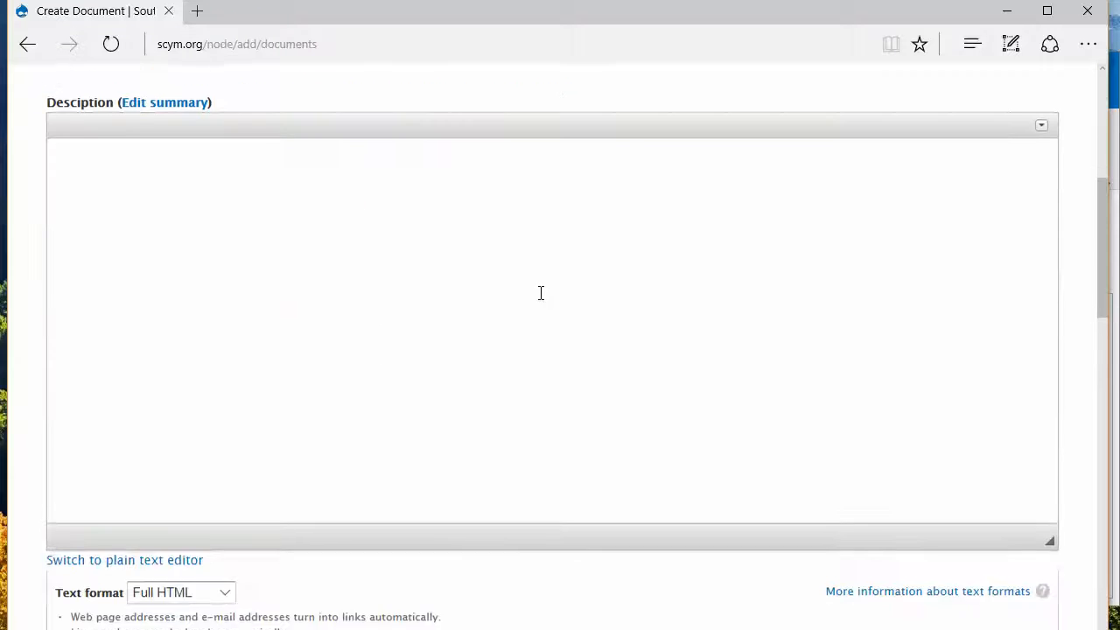
scroll(540, 295, "up", 3)
scroll(539, 298, "up", 5)
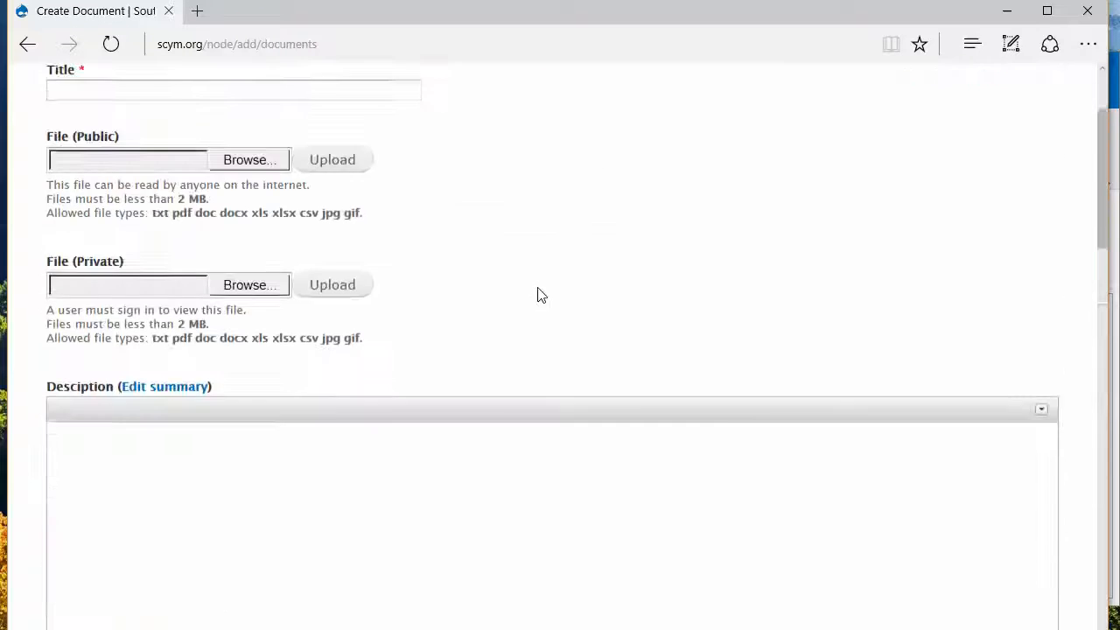
scroll(537, 295, "down", 11)
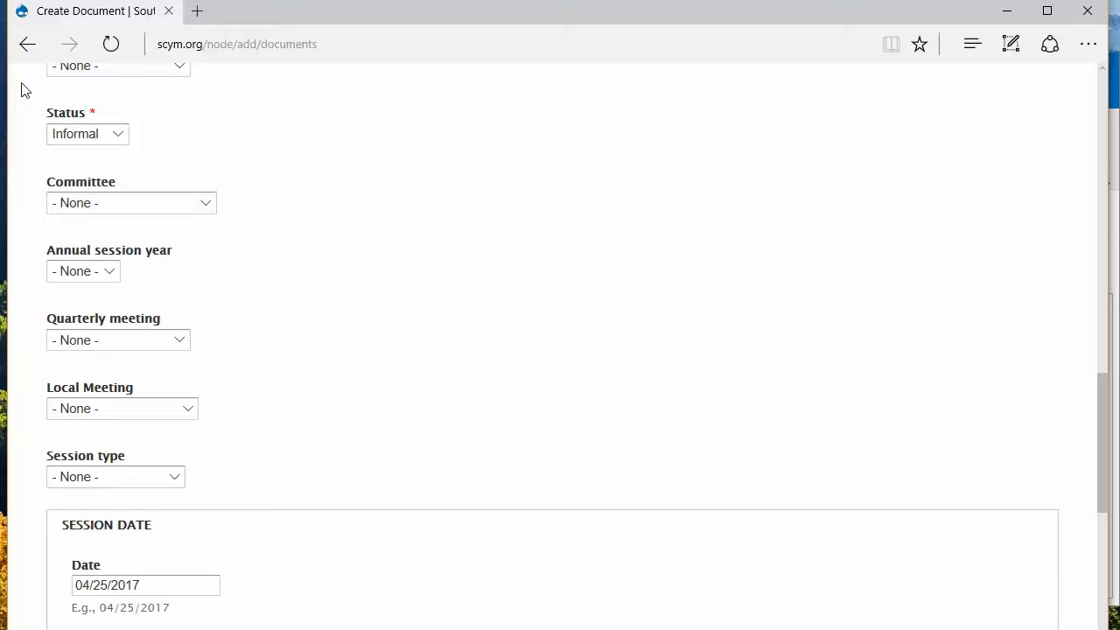
scroll(210, 135, "up", 1)
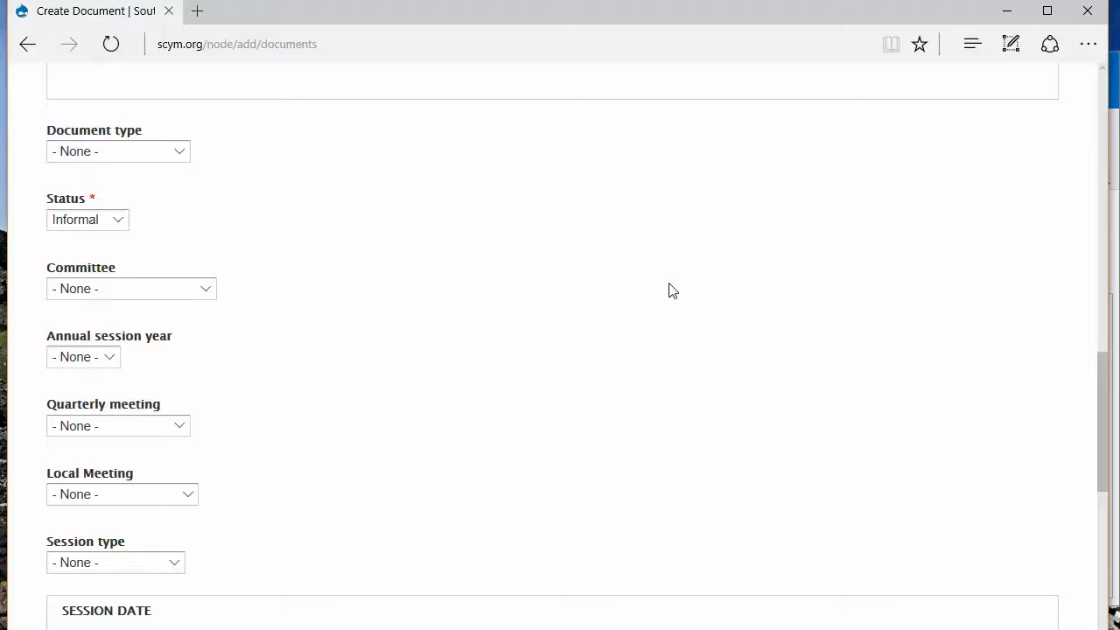
scroll(668, 291, "down", 6)
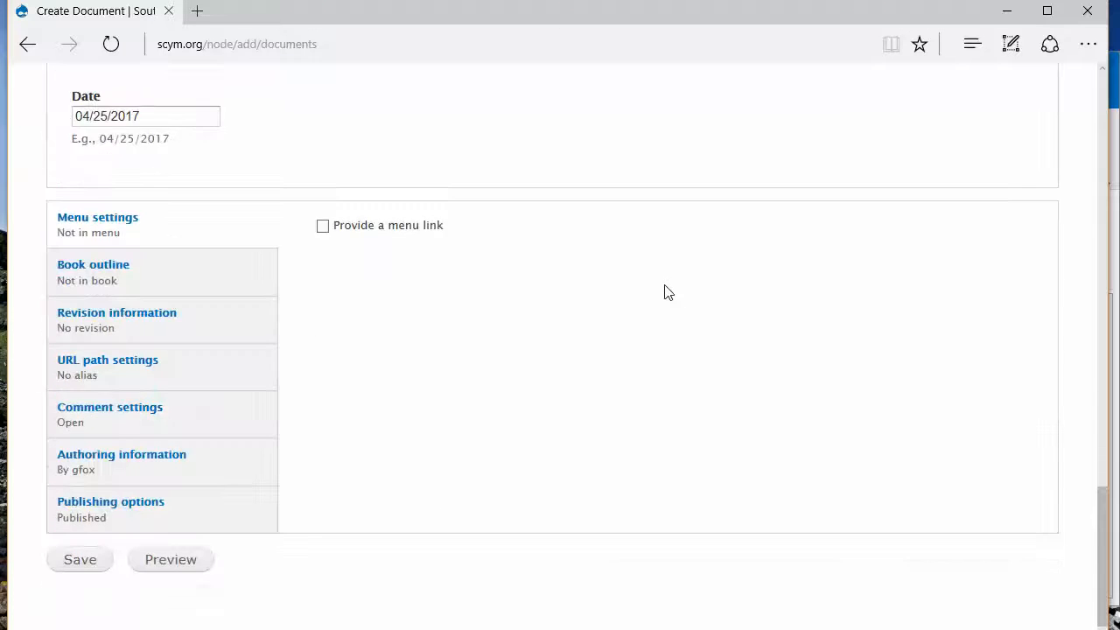
scroll(668, 291, "up", 12)
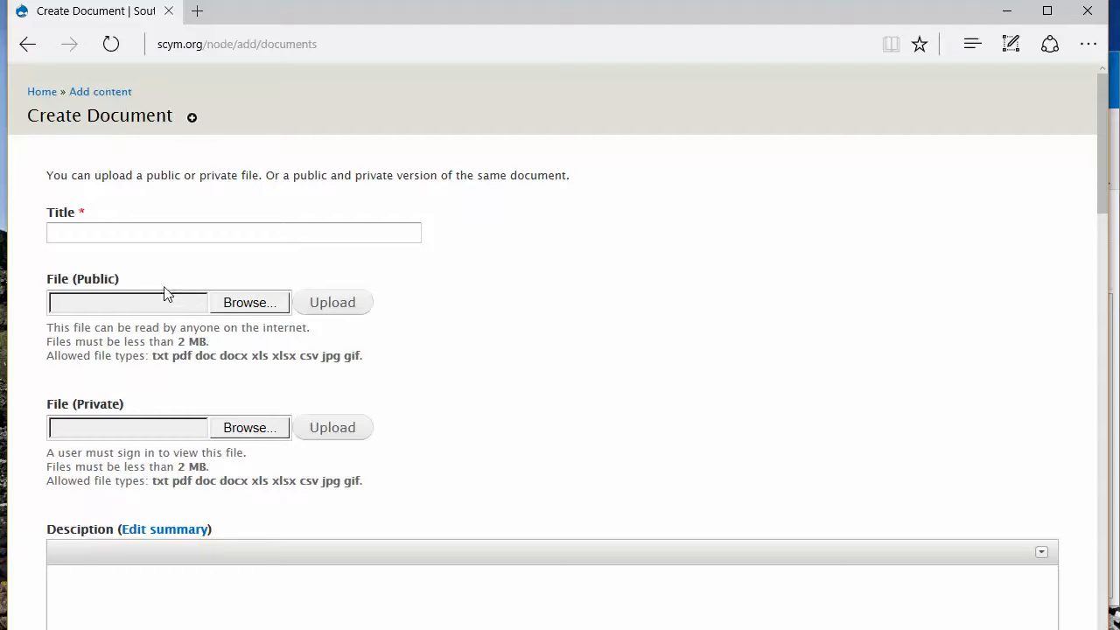
left_click(141, 278)
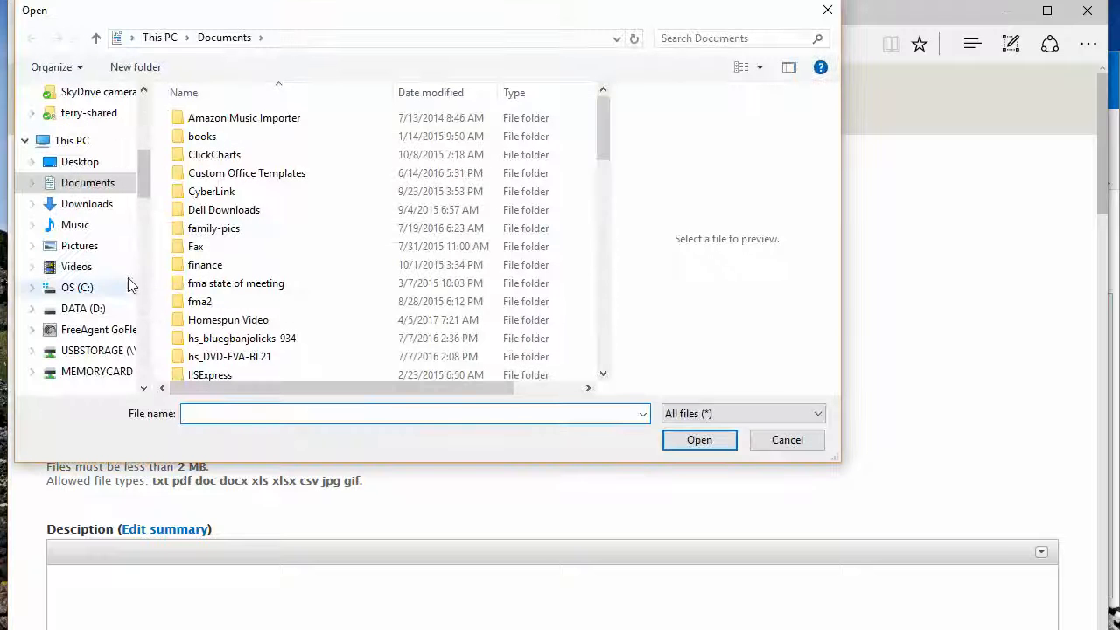
left_click(827, 11)
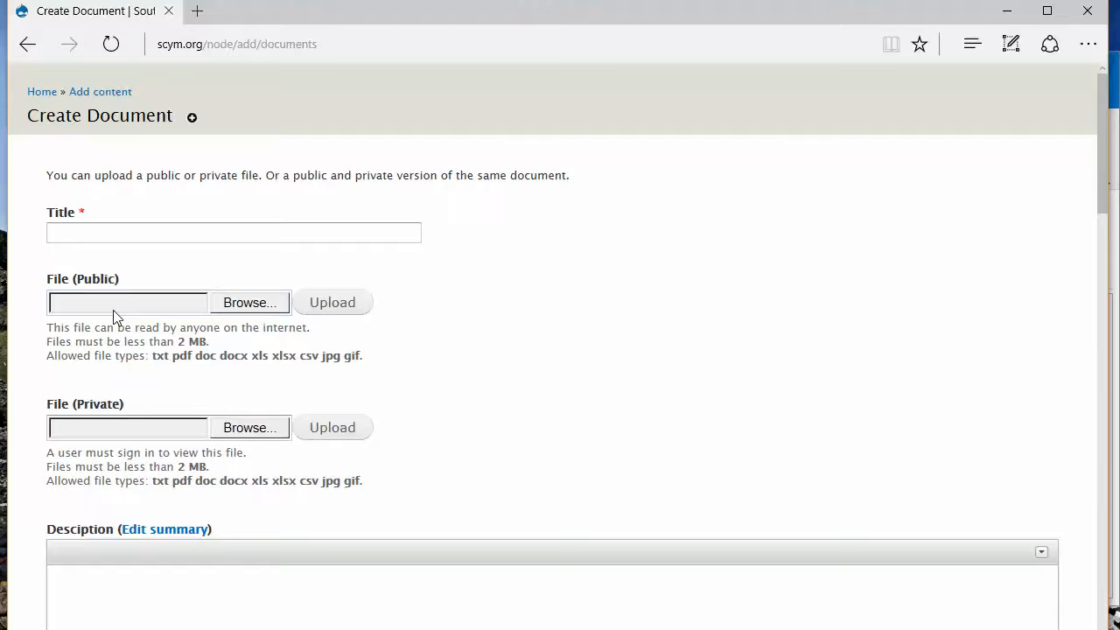
Title the document "Nominating Committee Report - April 2017" and reposition the browser window on the desktop.
left_click(105, 235)
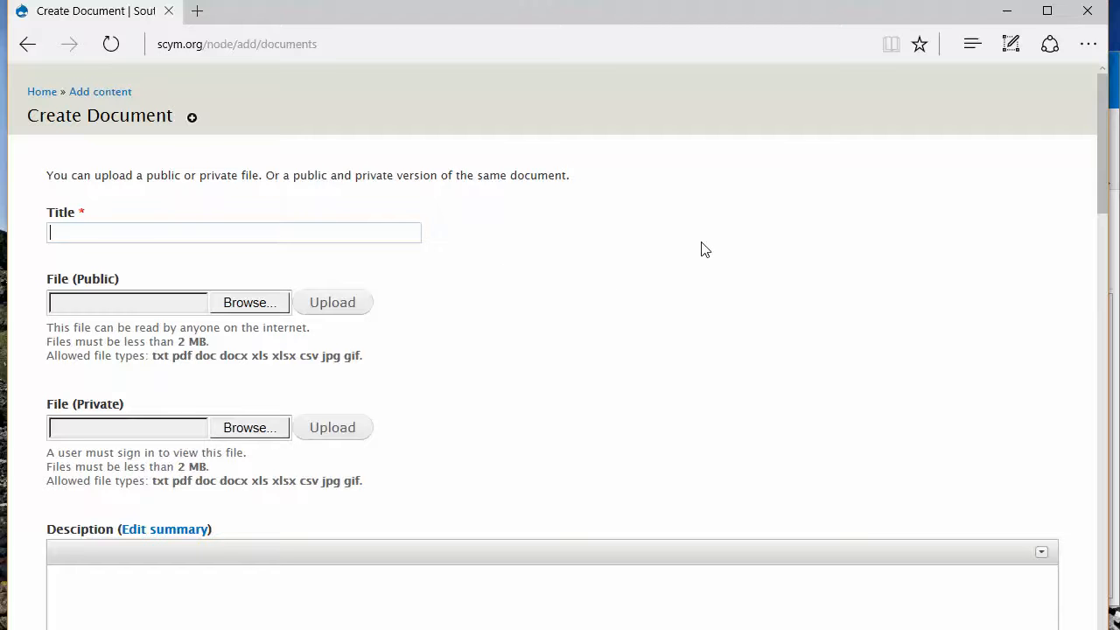
type("Nominating Committee")
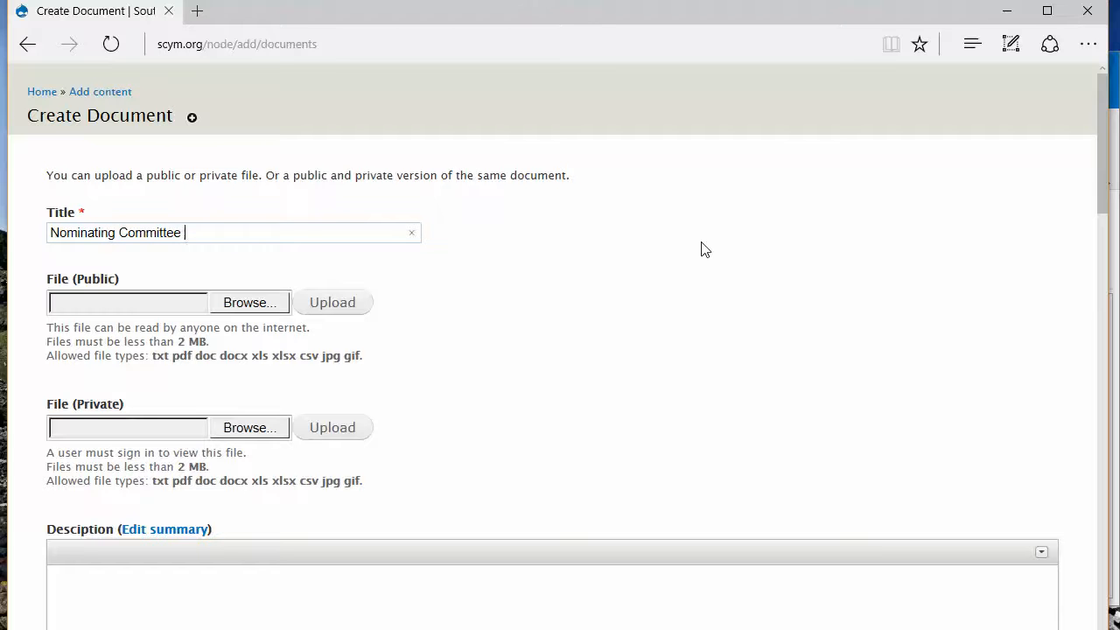
type(" Report")
left_click_drag(350, 22, 437, 73)
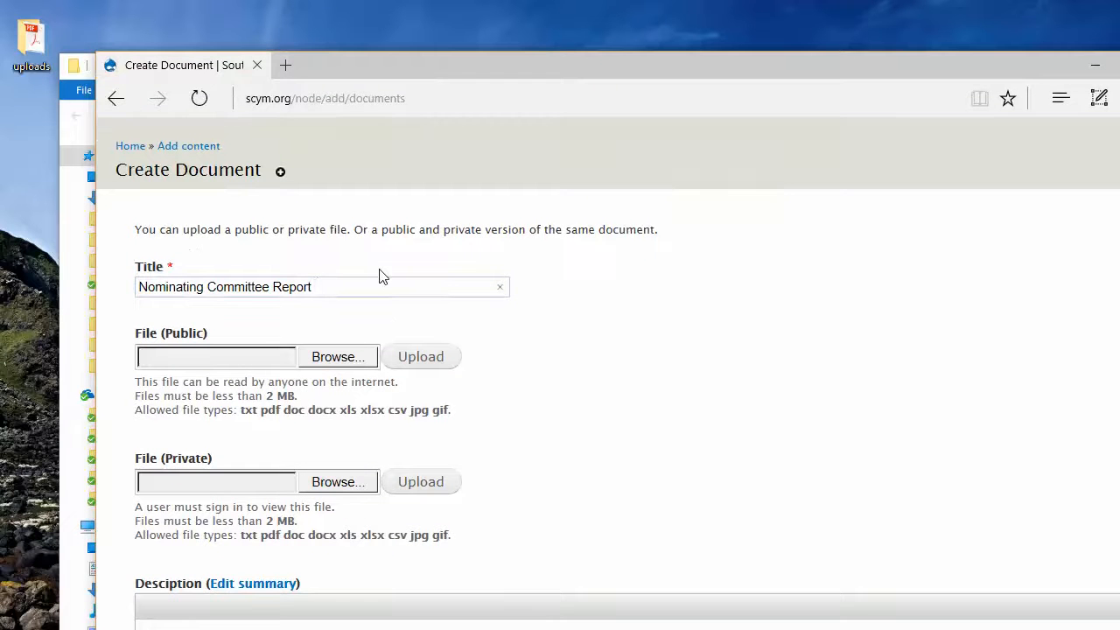
type("- April")
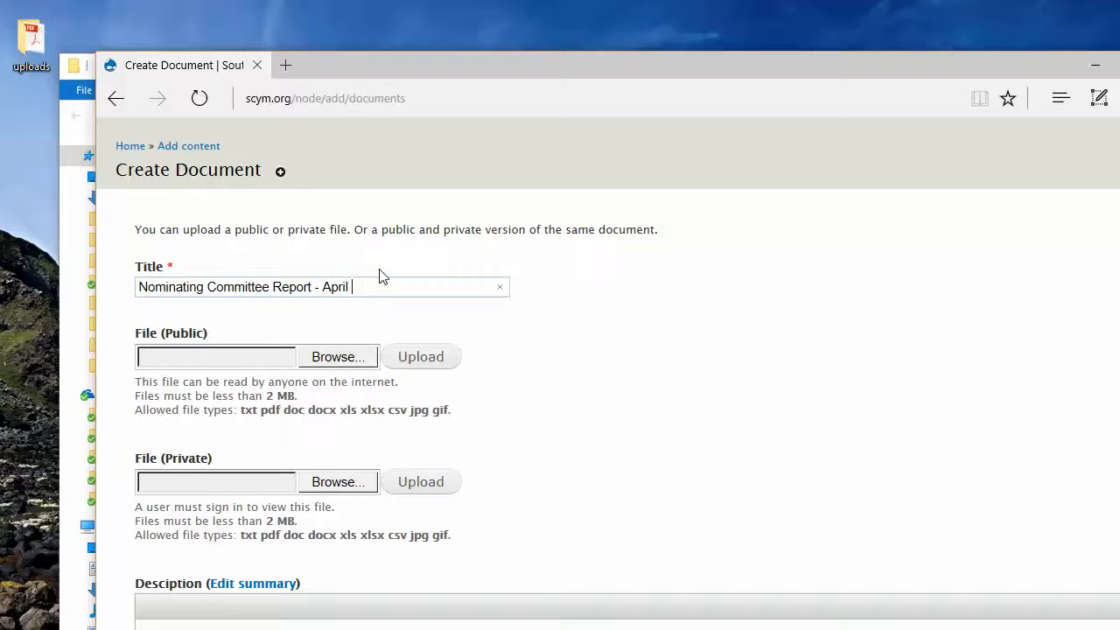
type(" 2017")
mouse_move(374, 73)
left_mouse_down()
mouse_move(415, 330)
mouse_move(368, 47)
mouse_move(357, 66)
left_mouse_up()
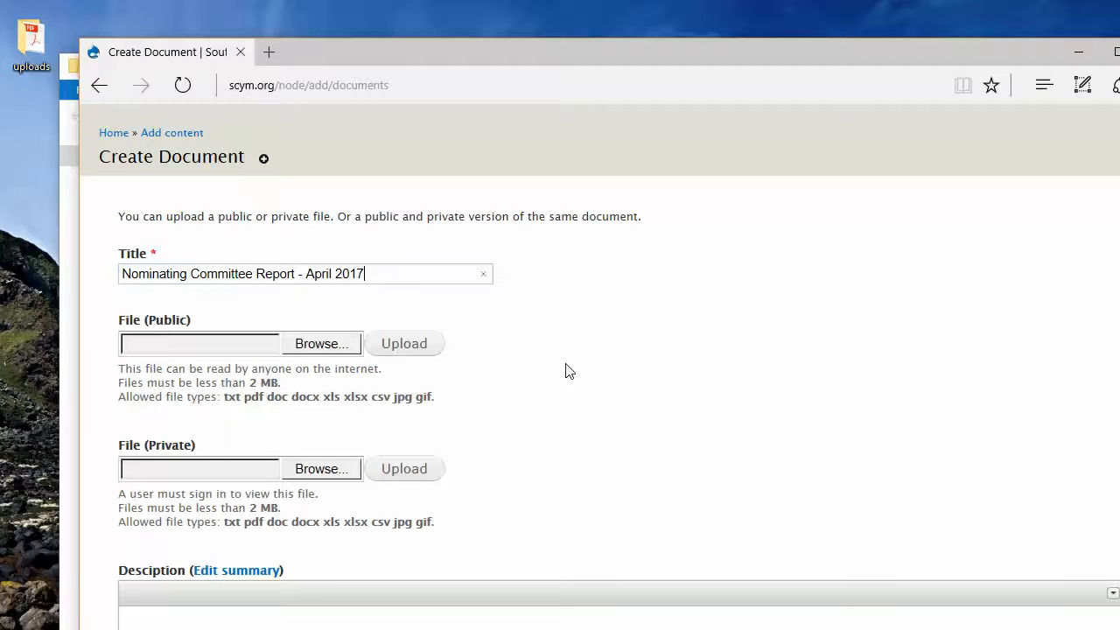
Upload nominating-committee-report-2017-04-16.pdf from the uploads folder on the Desktop as the document's public file.
scroll(565, 370, "down", 1)
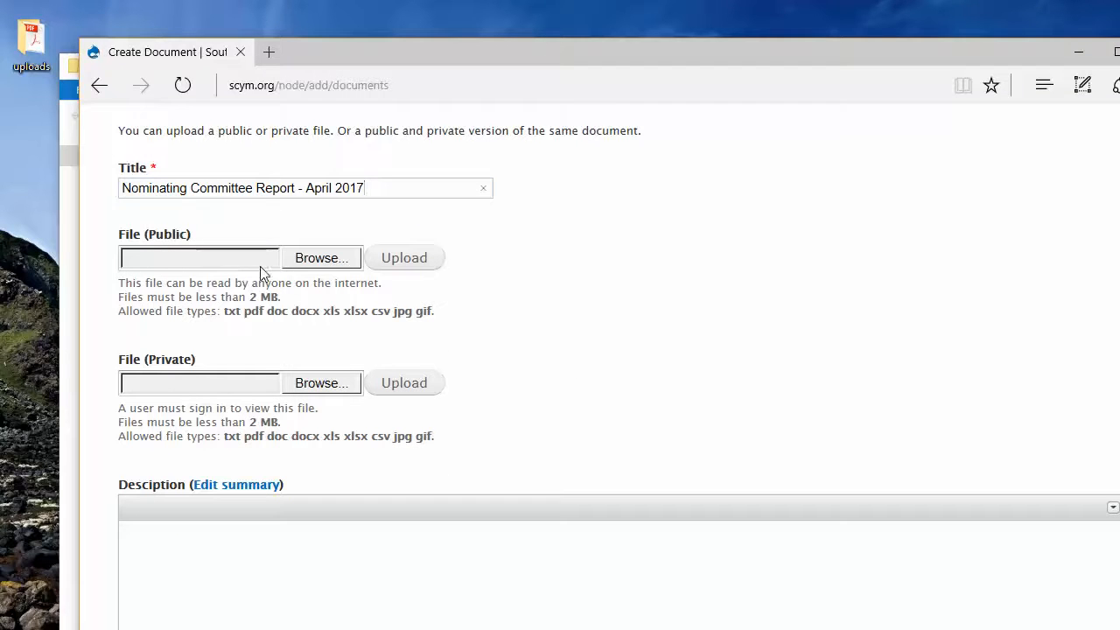
left_click(324, 259)
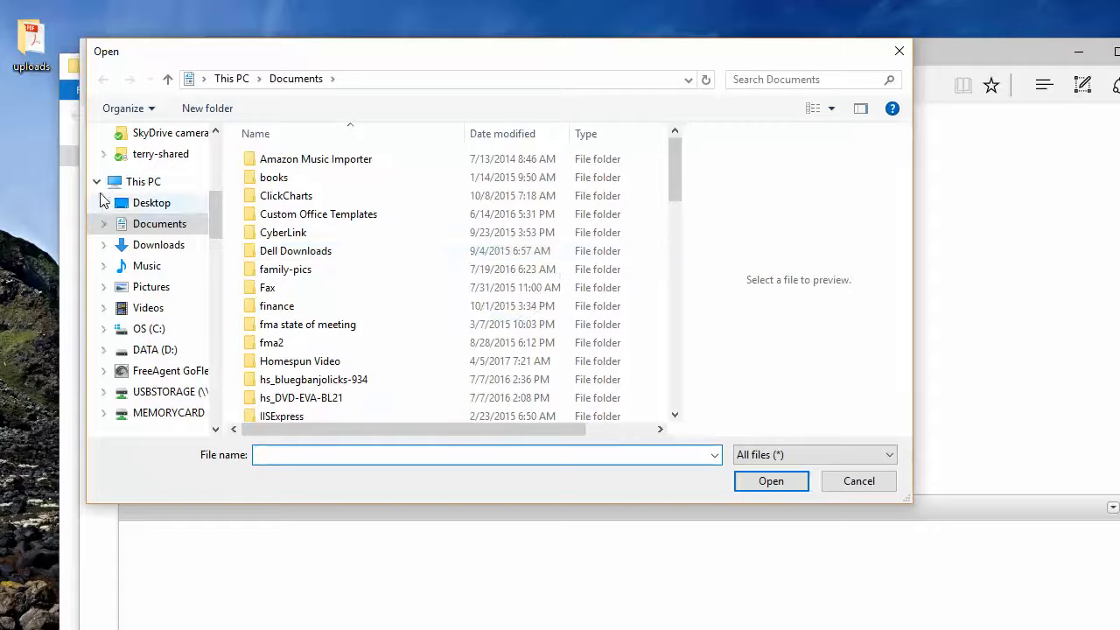
left_click(97, 183)
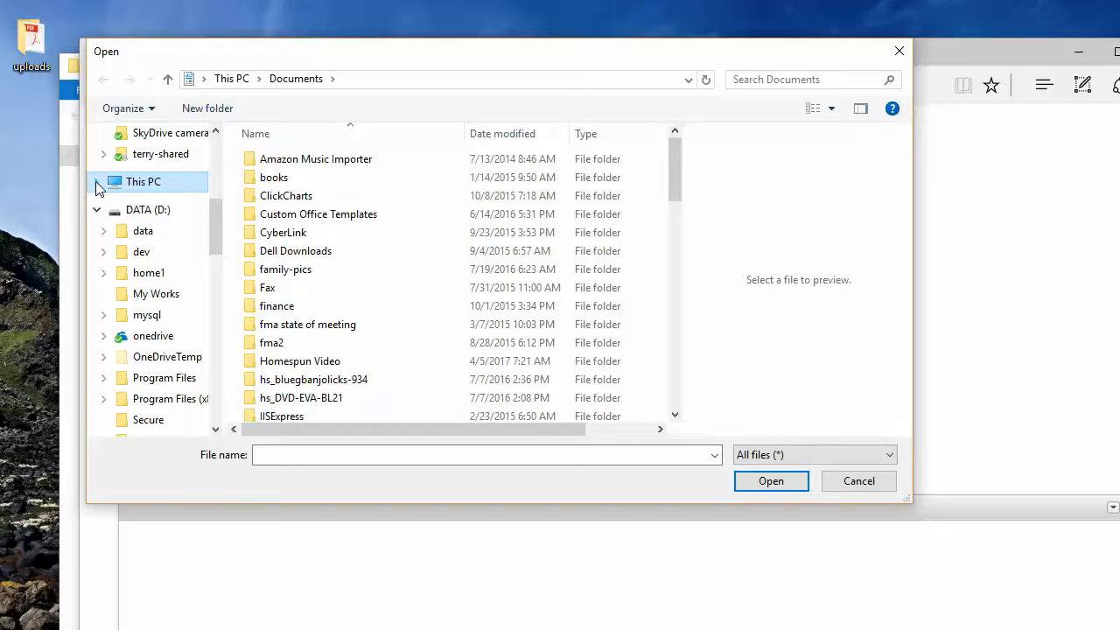
left_click(97, 187)
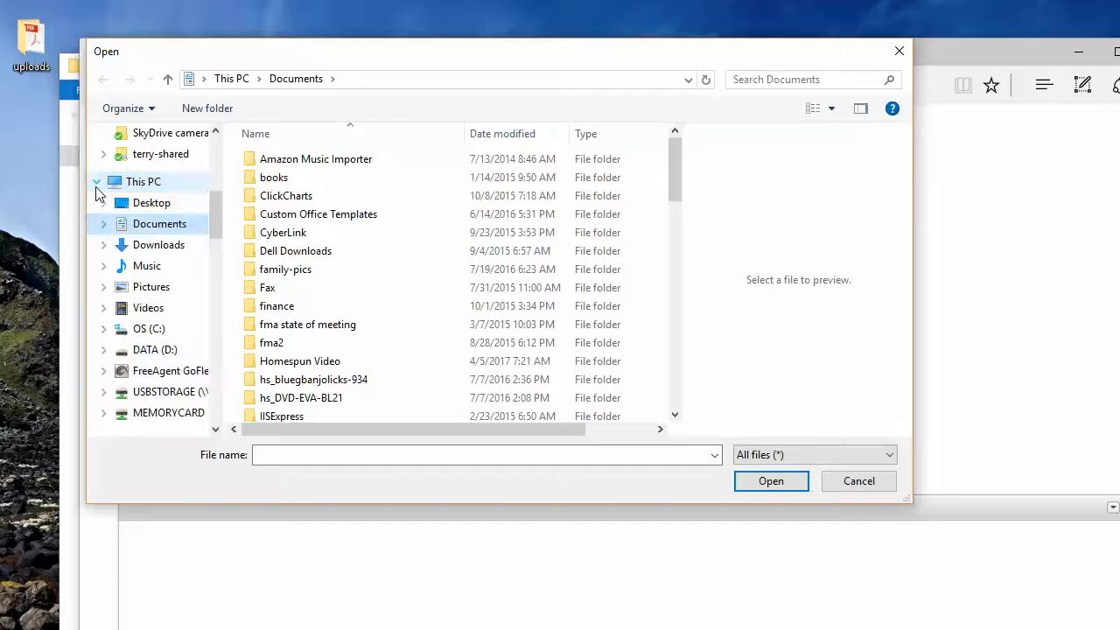
left_click(108, 203)
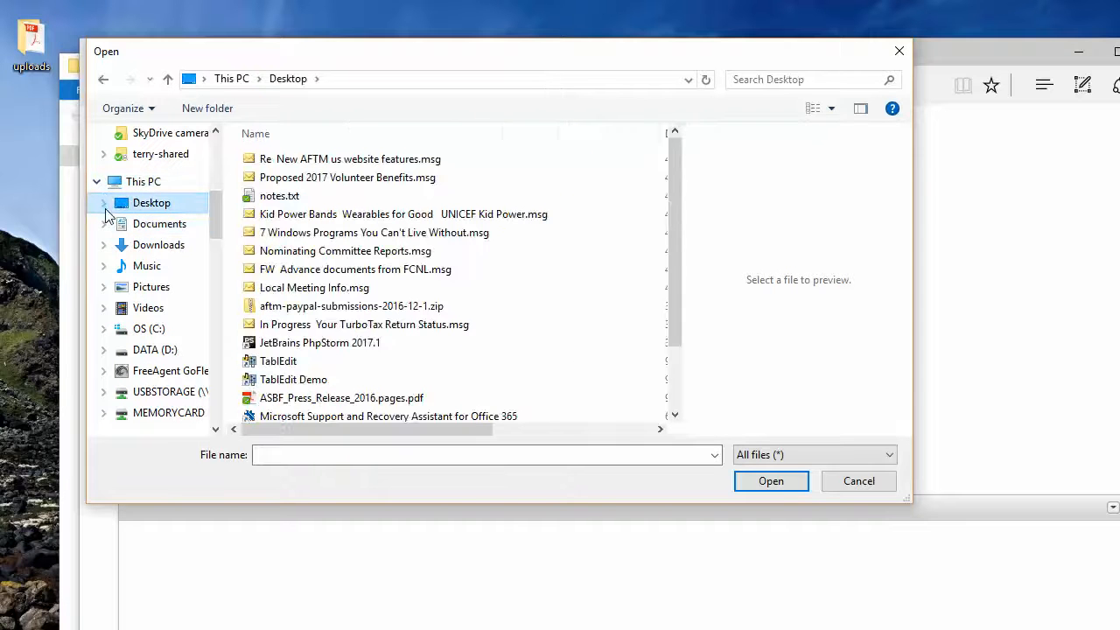
left_click(104, 204)
left_click(160, 267)
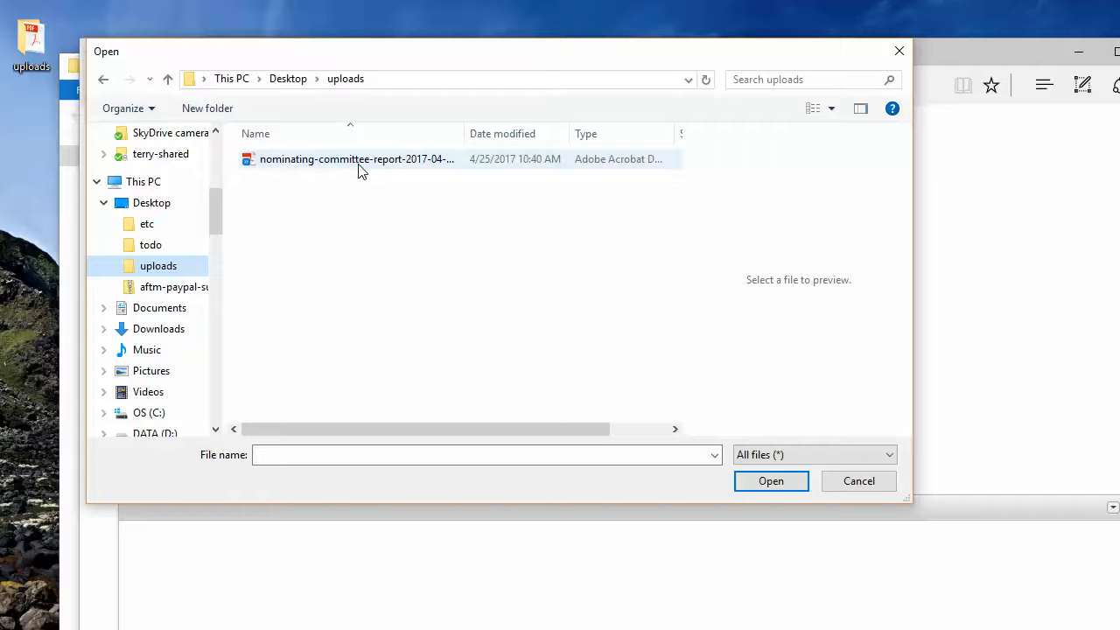
left_click(362, 170)
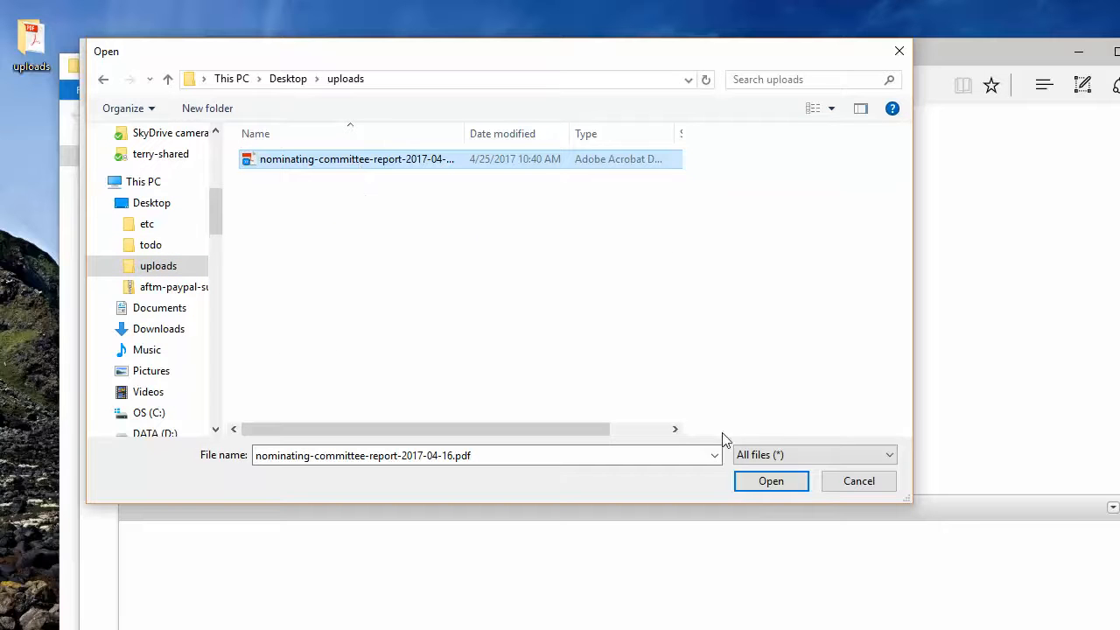
left_click(785, 490)
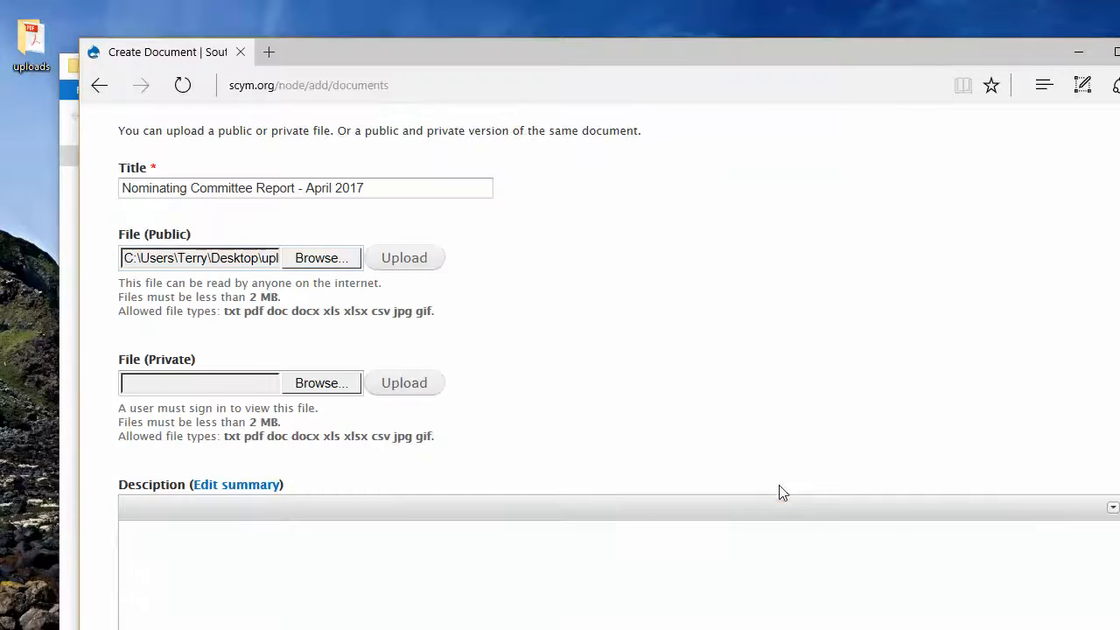
left_click(420, 266)
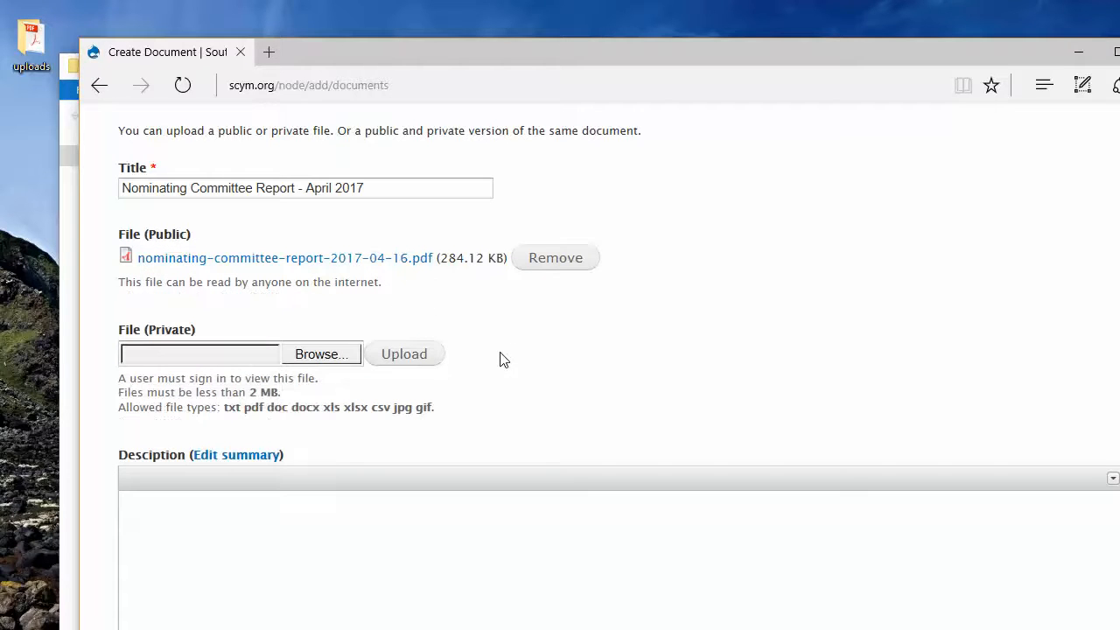
Enter the description "Report of the Nominating Committee as presented at SCYM Annual Session on April 16, 2017".
scroll(494, 351, "down", 1)
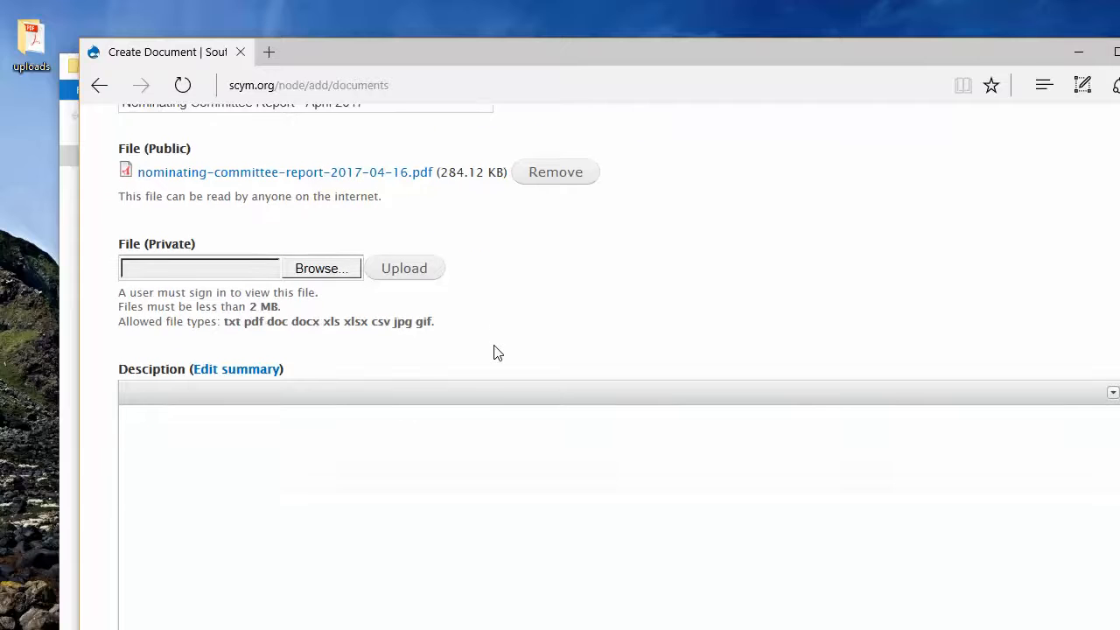
scroll(494, 351, "down", 2)
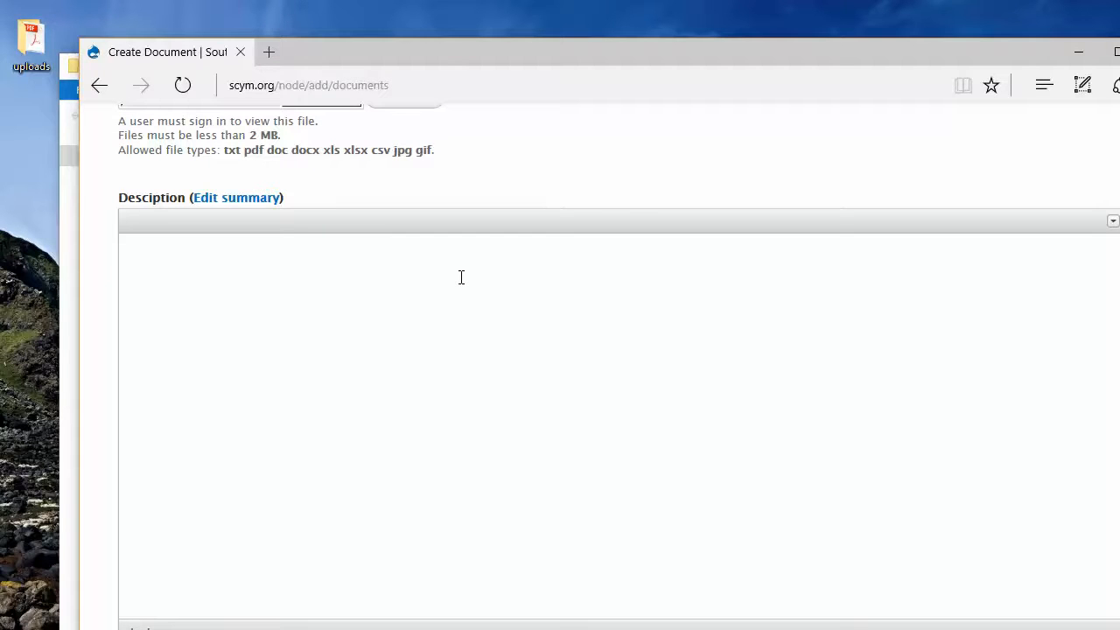
type("Report of the Nominating com")
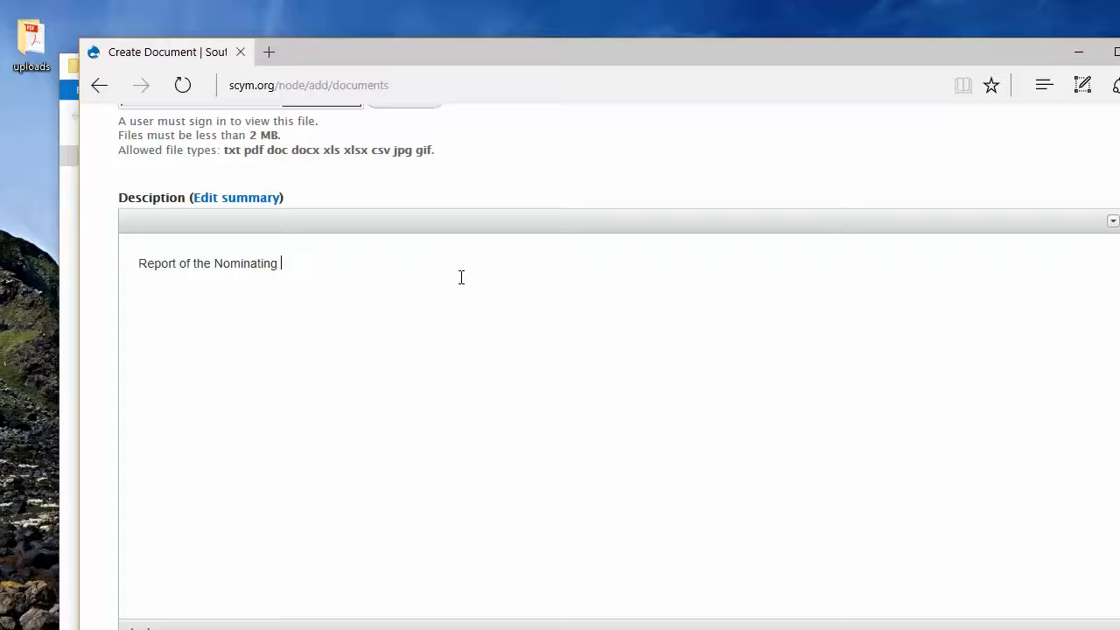
key("BackSpace")
key("BackSpace")
key("BackSpace")
type("Committee as presented at Yearly M")
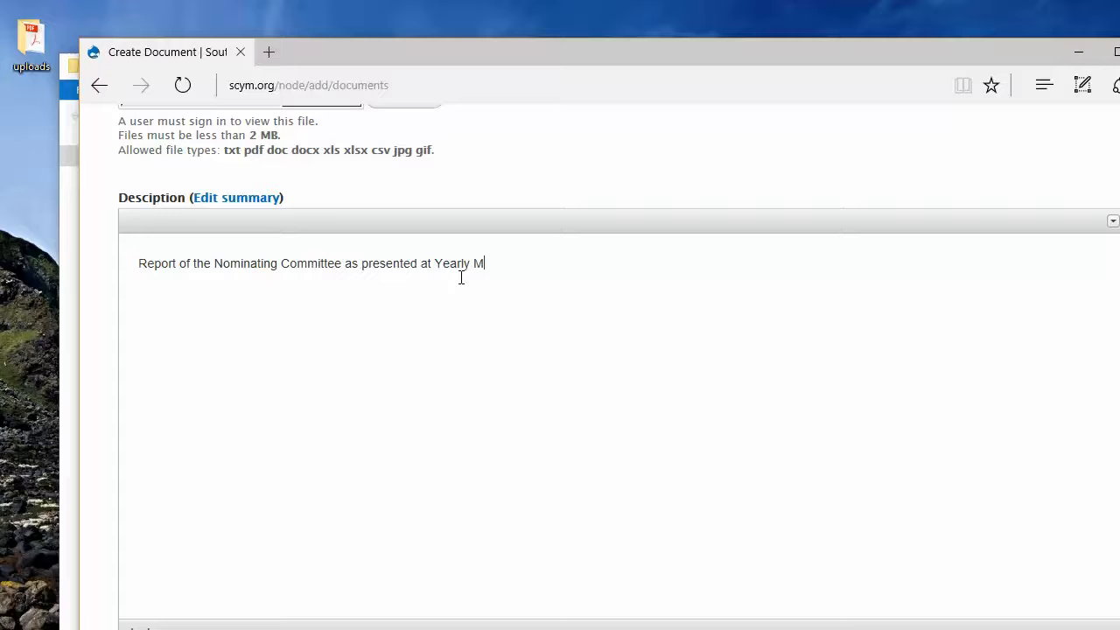
key("BackSpace")
key("BackSpace")
key("BackSpace")
key("BackSpace")
key("BackSpace")
key("BackSpace")
type("M Annual Session on Apri")
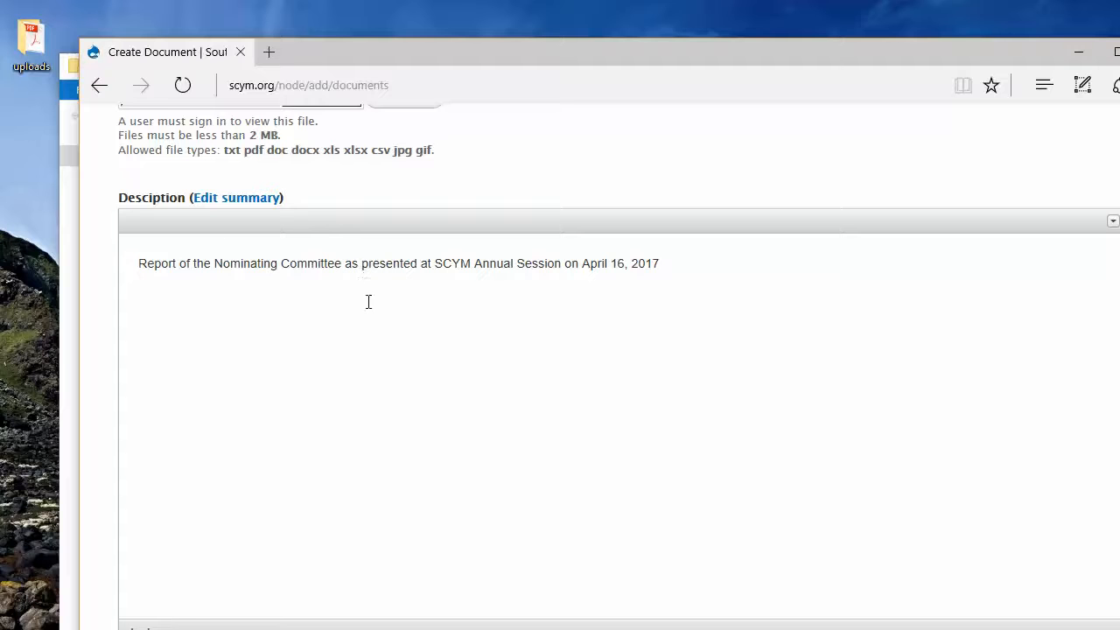
Set the document's publication date to 04/16/2017.
scroll(370, 316, "down", 1)
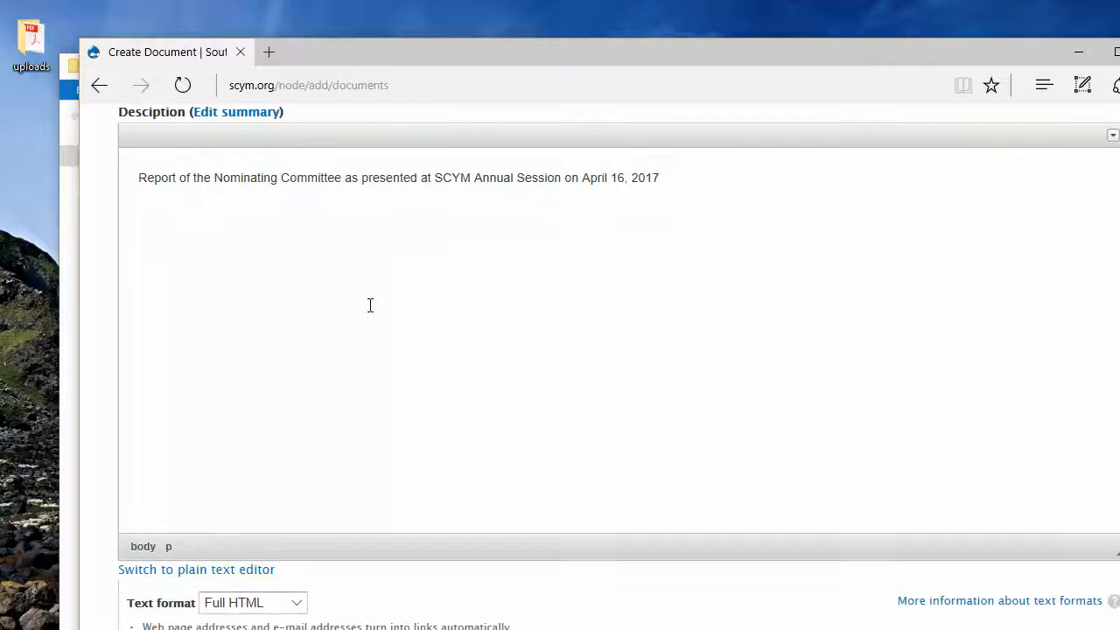
scroll(370, 305, "down", 2)
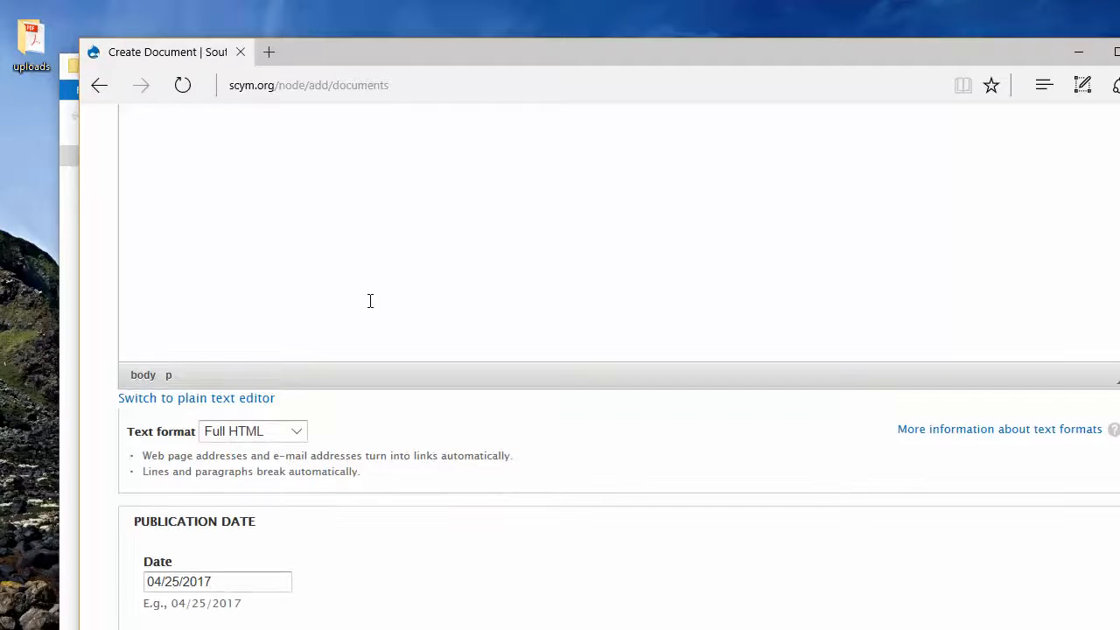
scroll(370, 305, "down", 3)
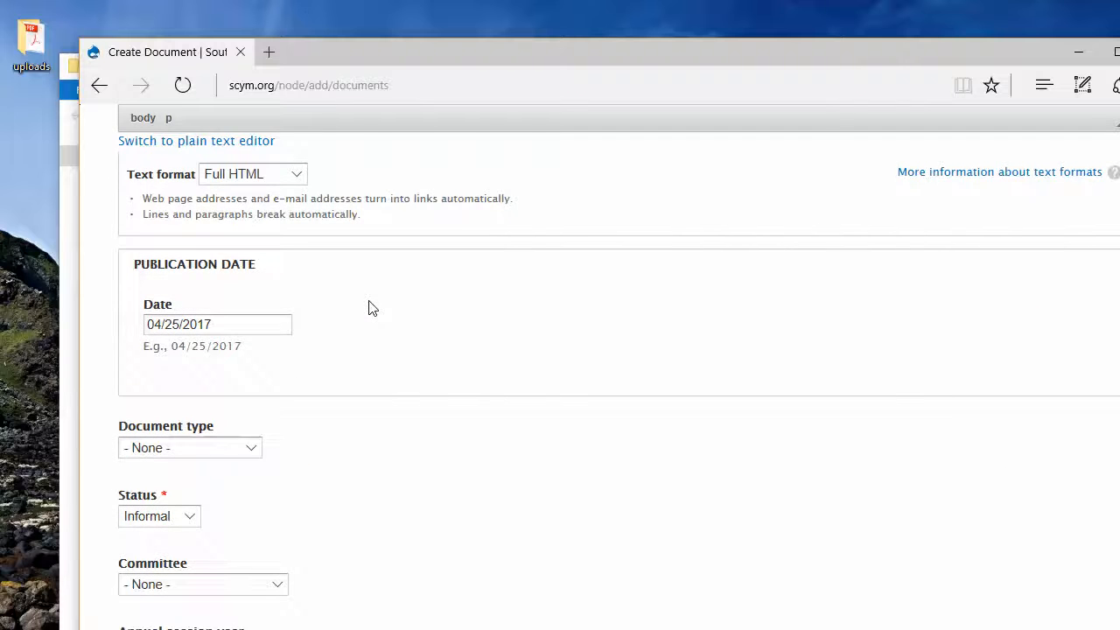
scroll(369, 308, "down", 1)
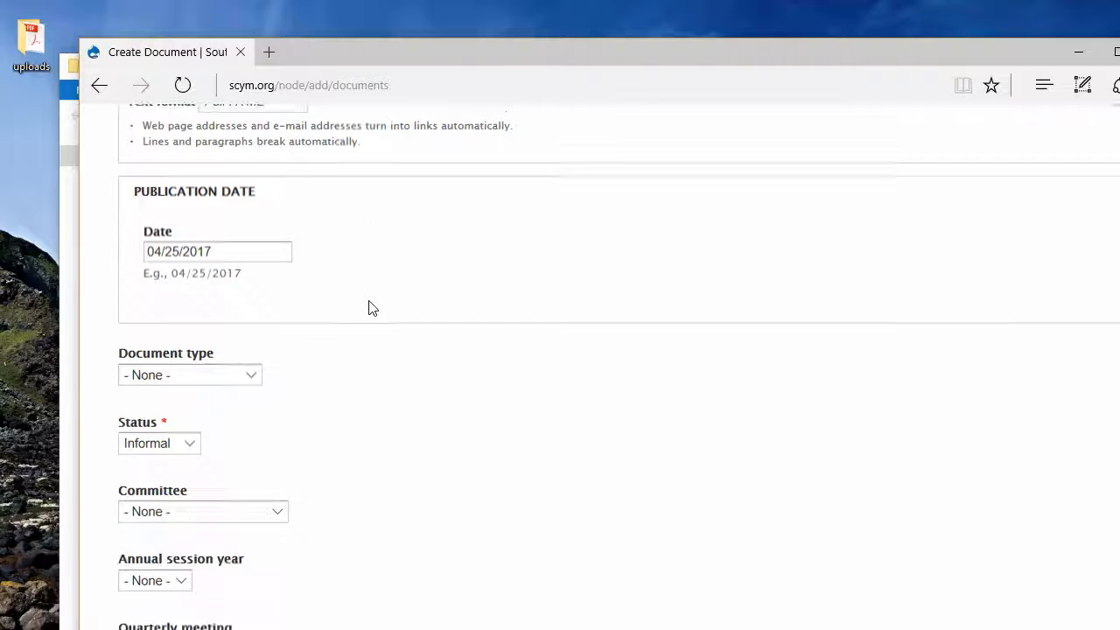
left_click(211, 241)
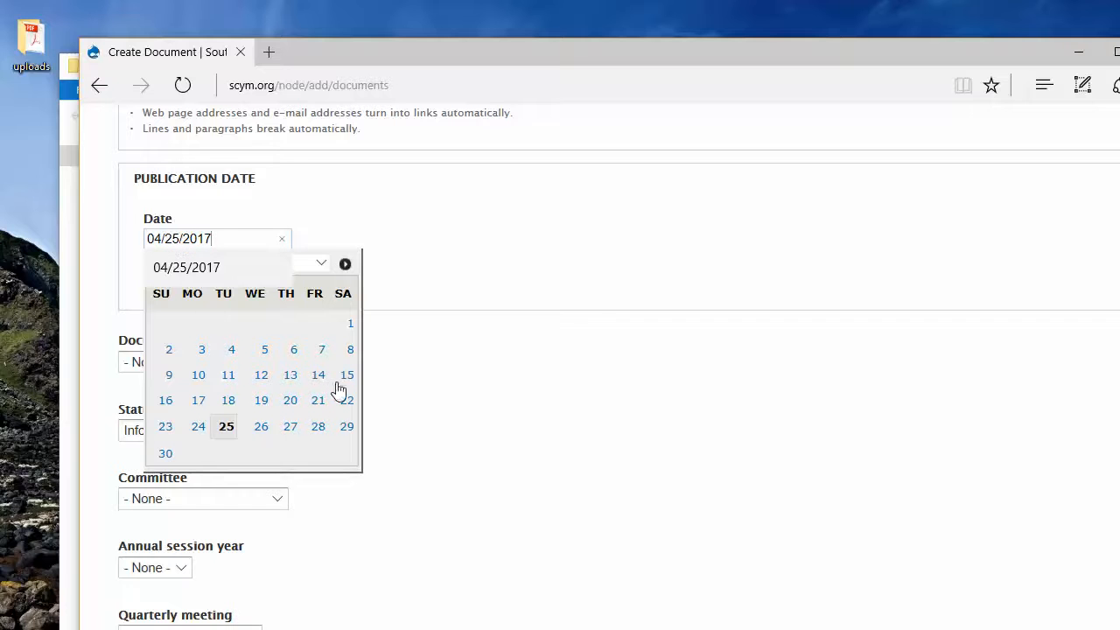
left_click(164, 400)
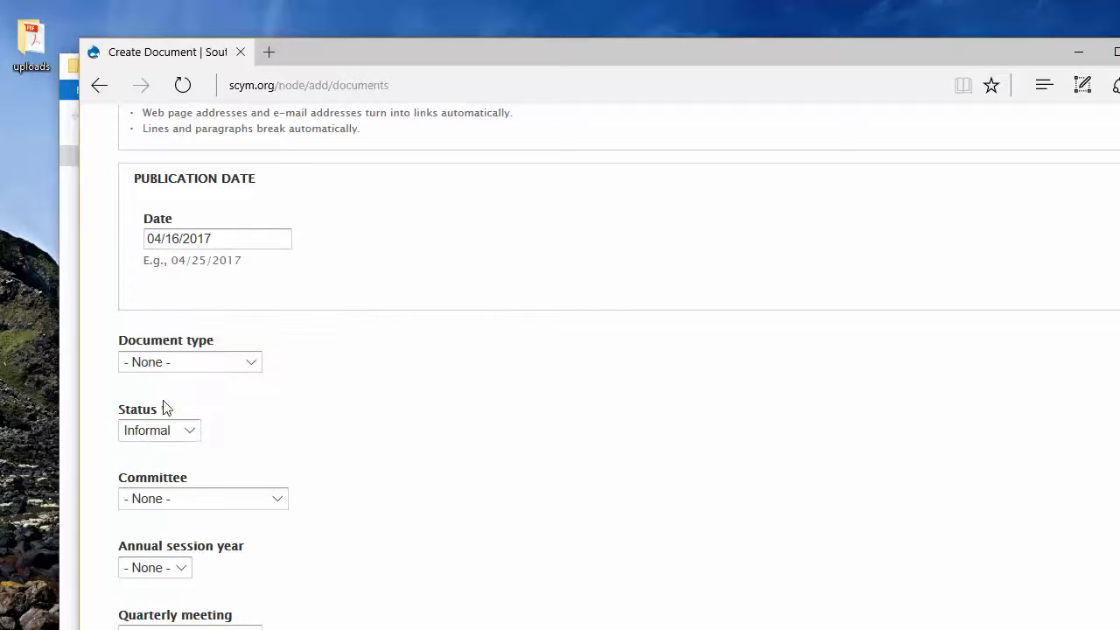
Set the document type to Report and the status to Approved.
left_click(250, 368)
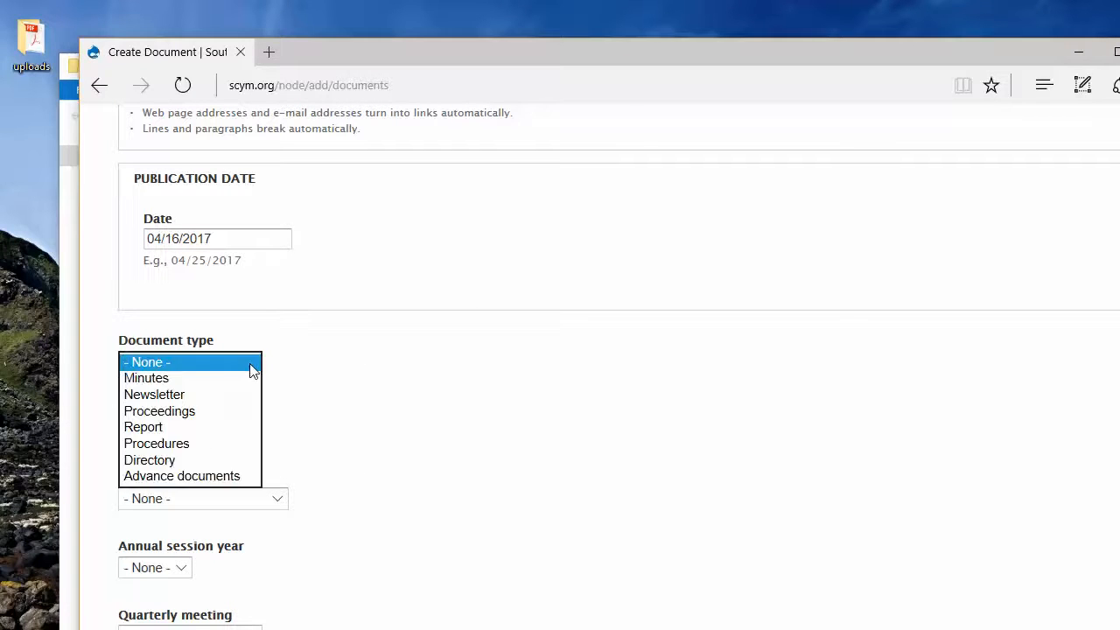
left_click(142, 428)
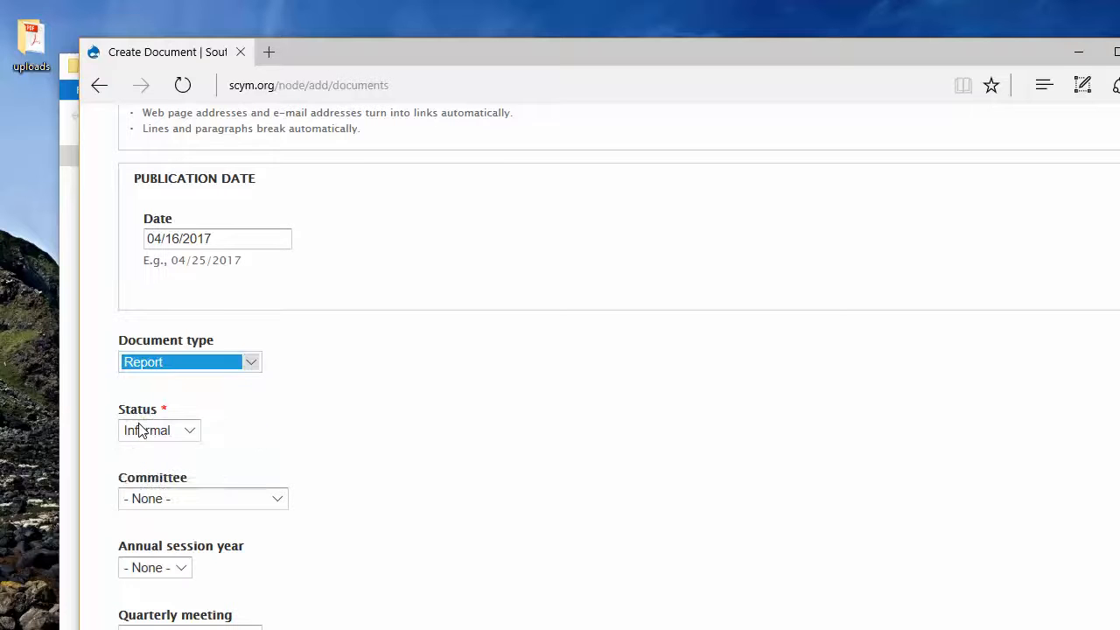
scroll(281, 432, "down", 2)
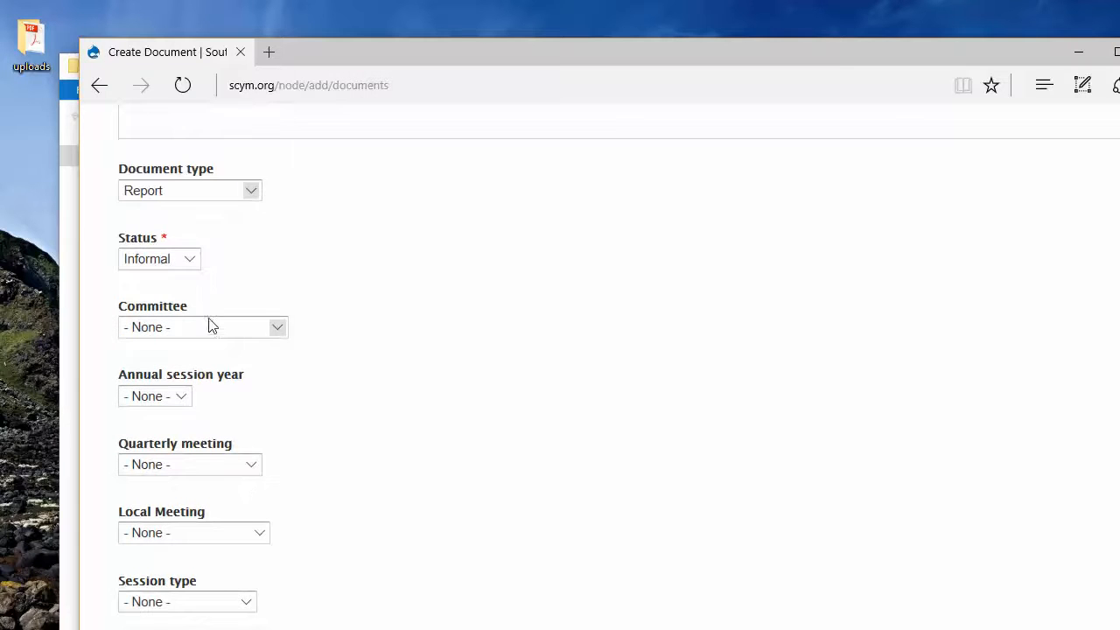
left_click(194, 263)
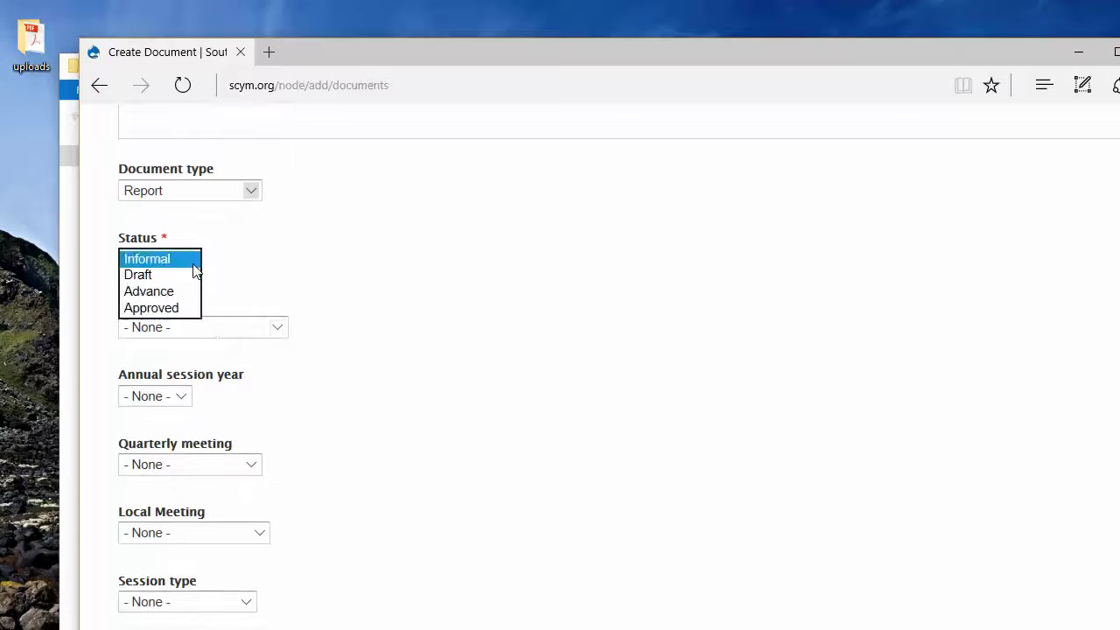
left_click(171, 309)
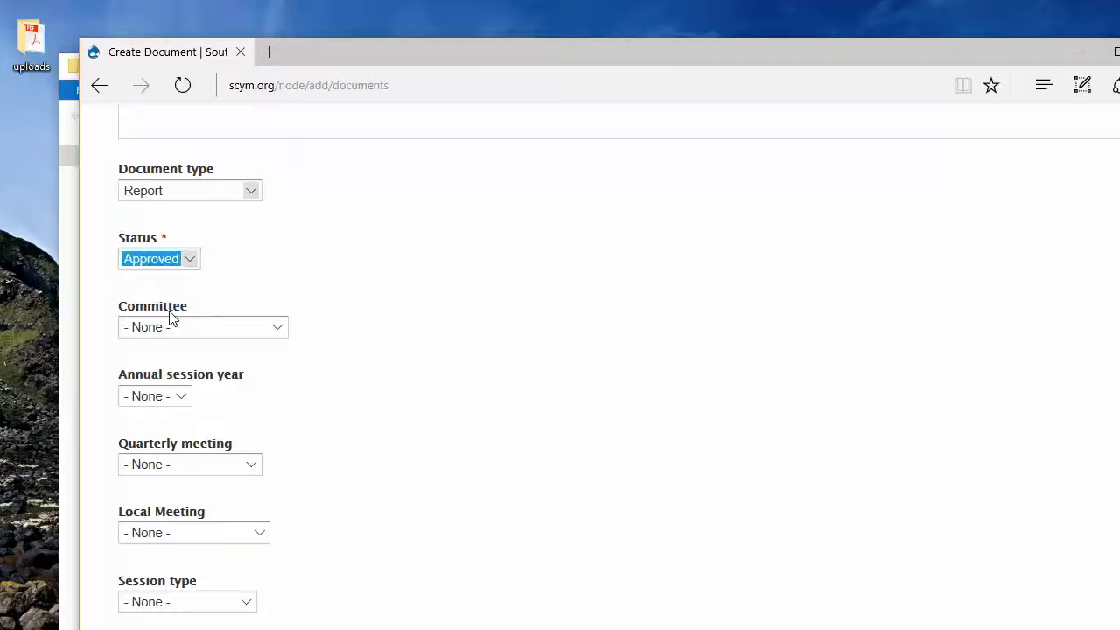
left_click(480, 325)
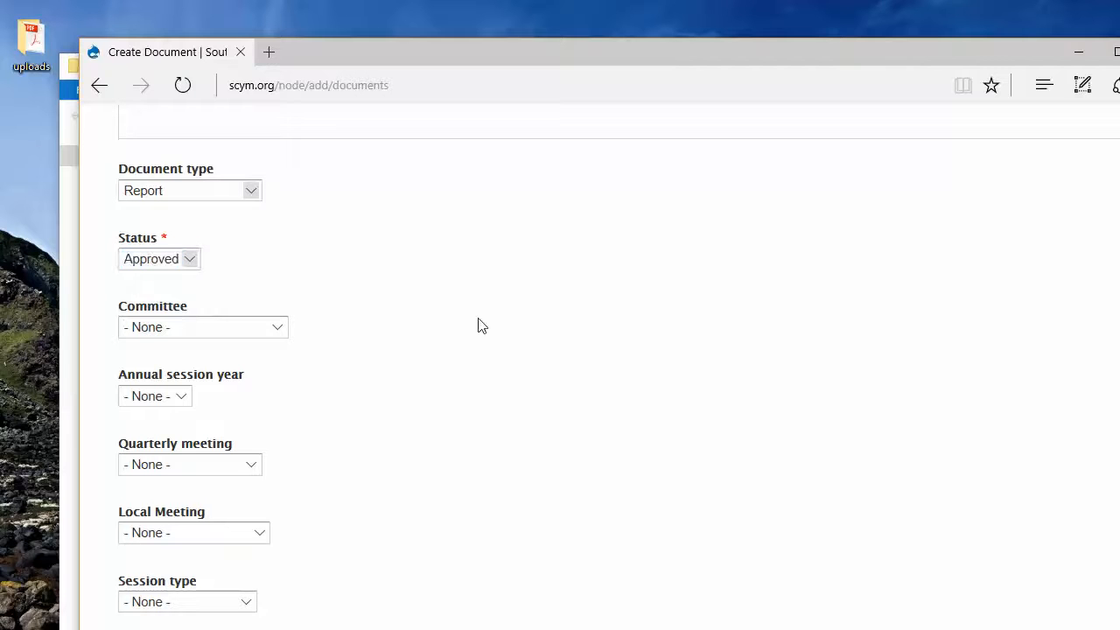
Assign the document to the Nominating committee and the 2017 annual session year.
left_click(277, 329)
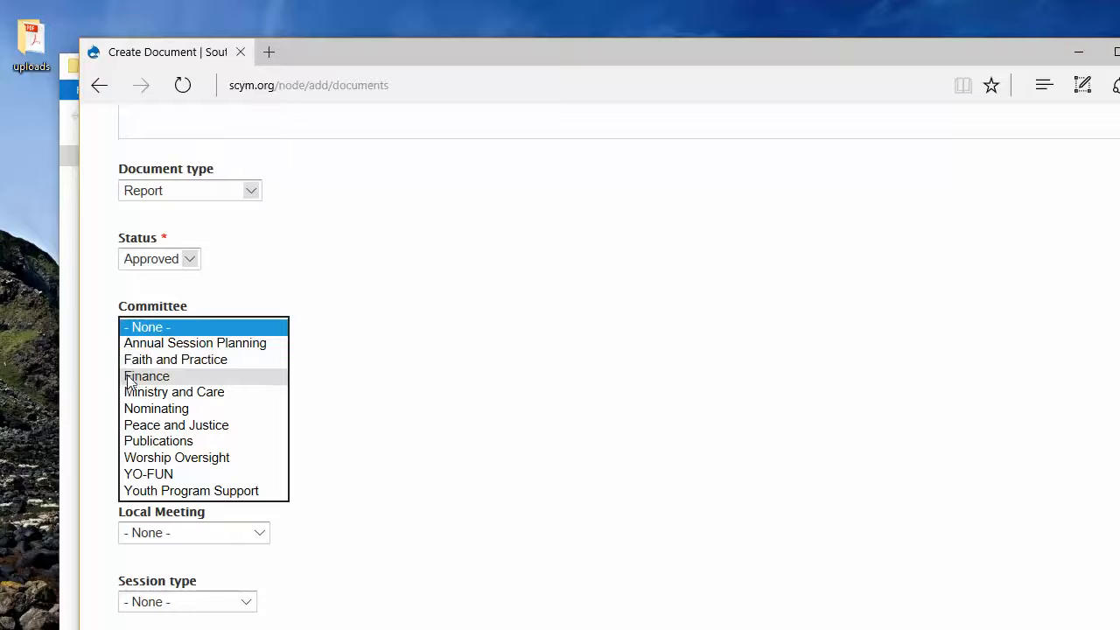
left_click(156, 409)
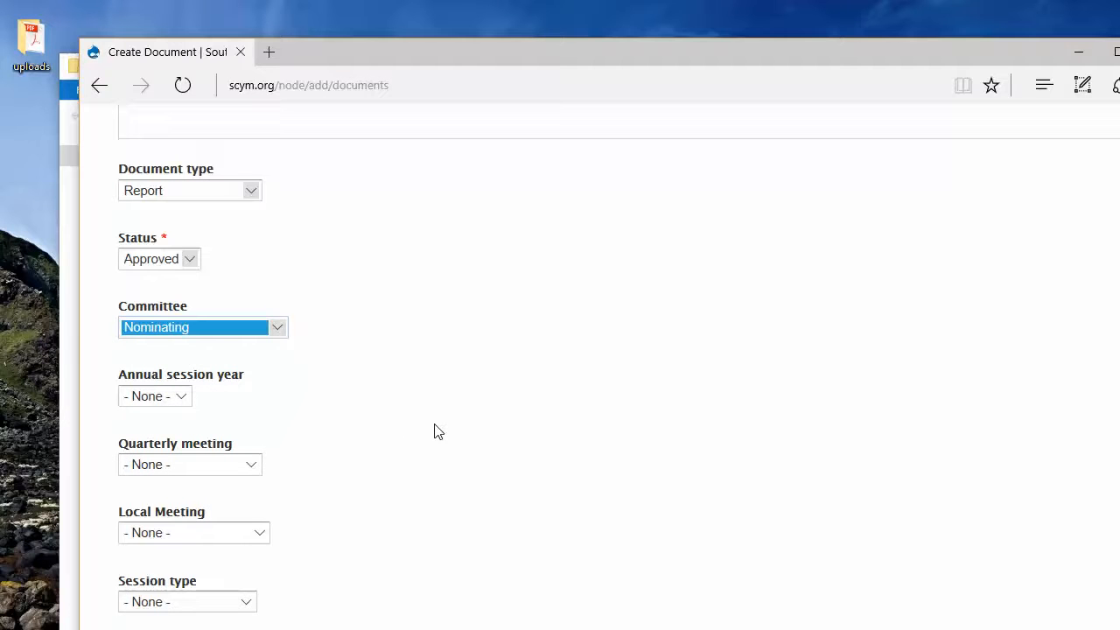
left_click(182, 398)
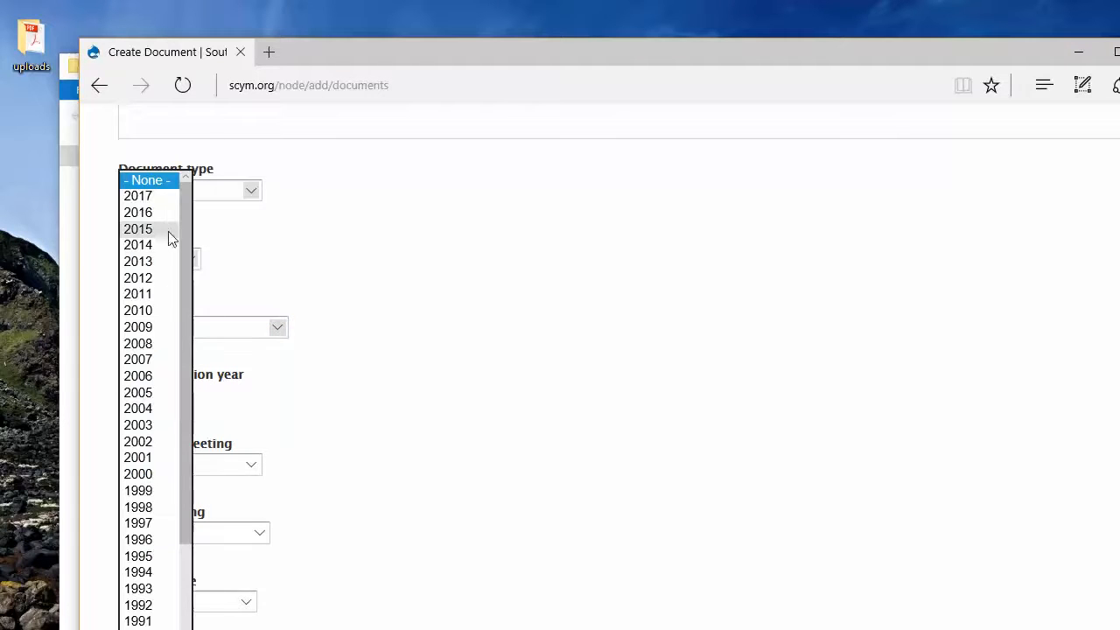
left_click(144, 198)
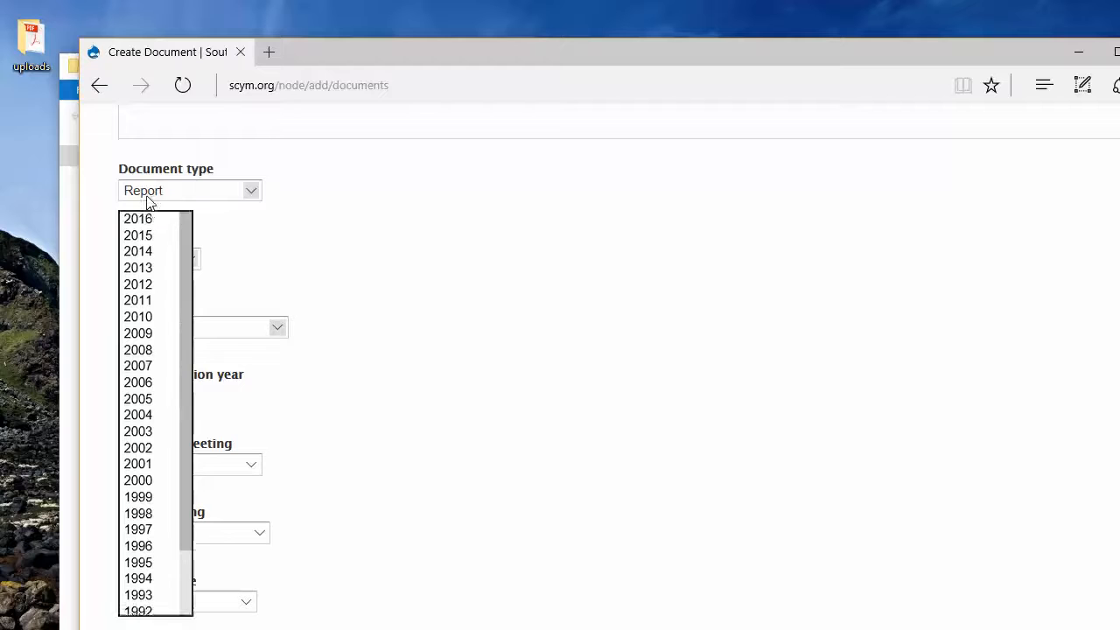
left_click(413, 414)
Set the session type to Annual.
scroll(418, 417, "down", 2)
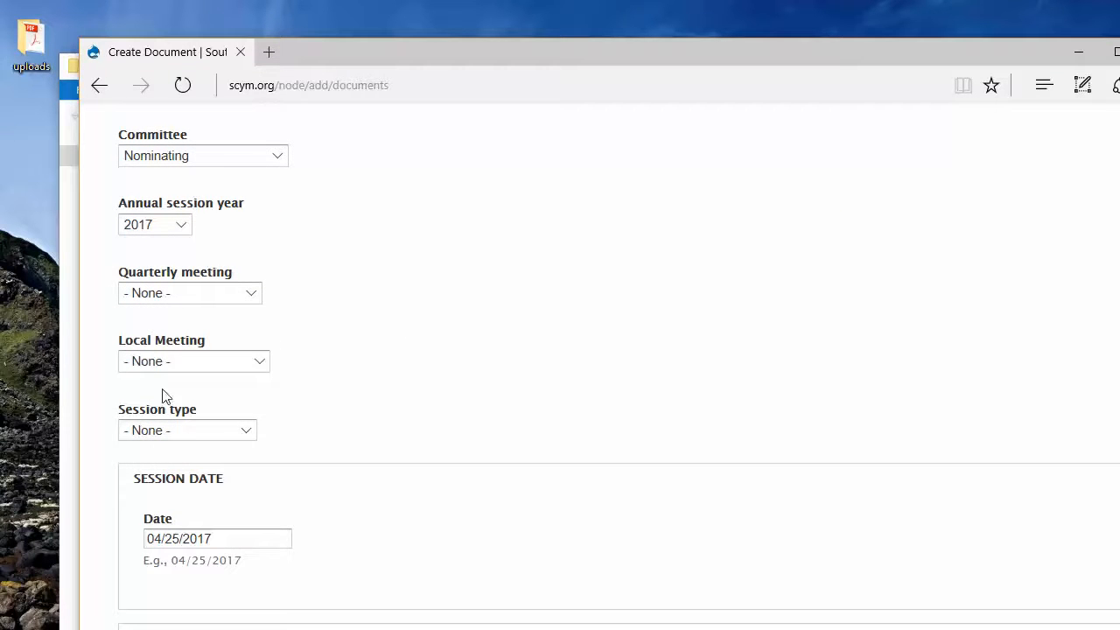
left_click(244, 437)
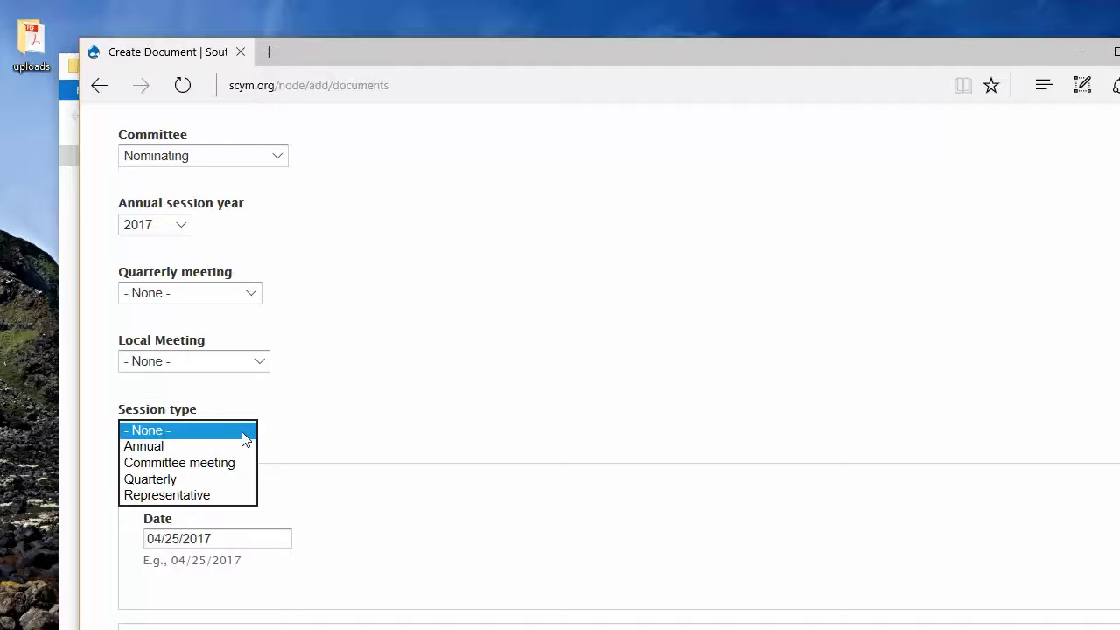
left_click(181, 452)
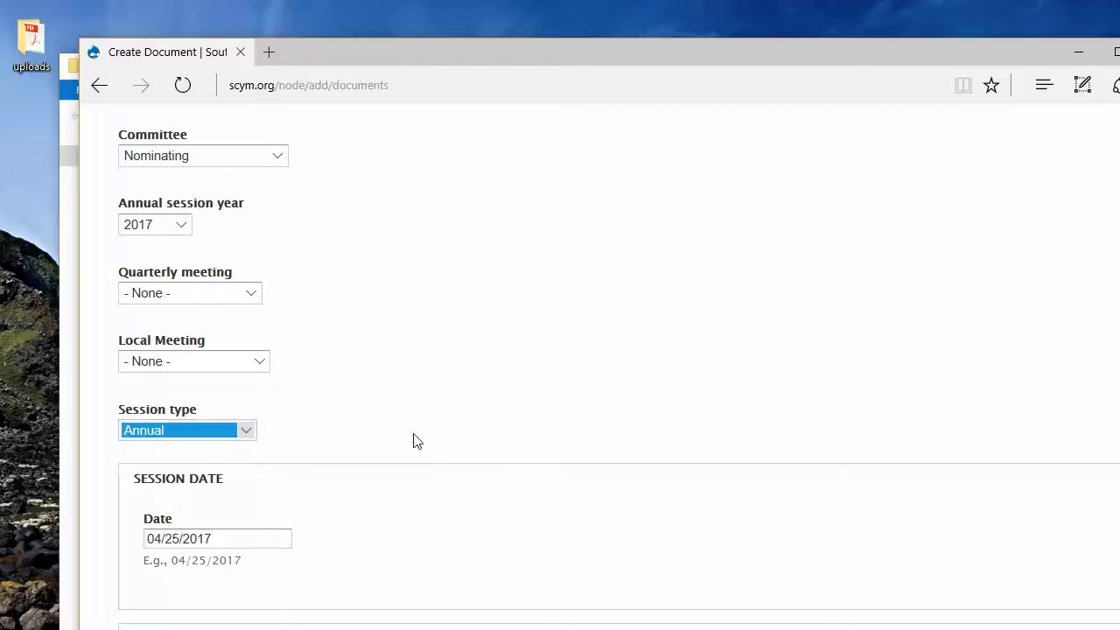
Change the session date to 04/16/2017.
scroll(417, 436, "down", 2)
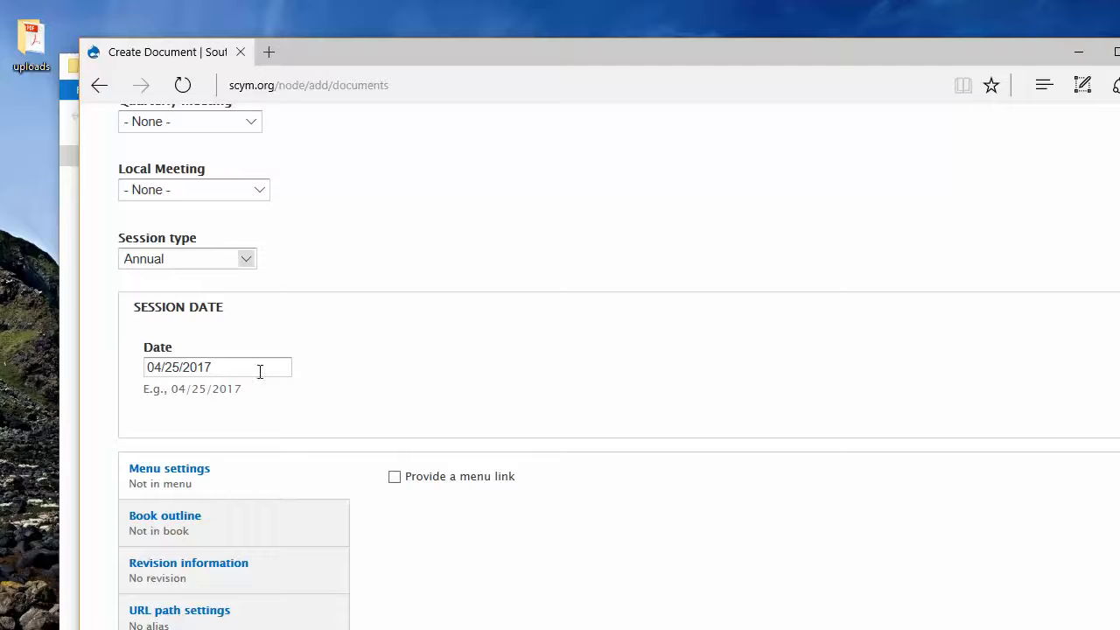
scroll(347, 399, "down", 1)
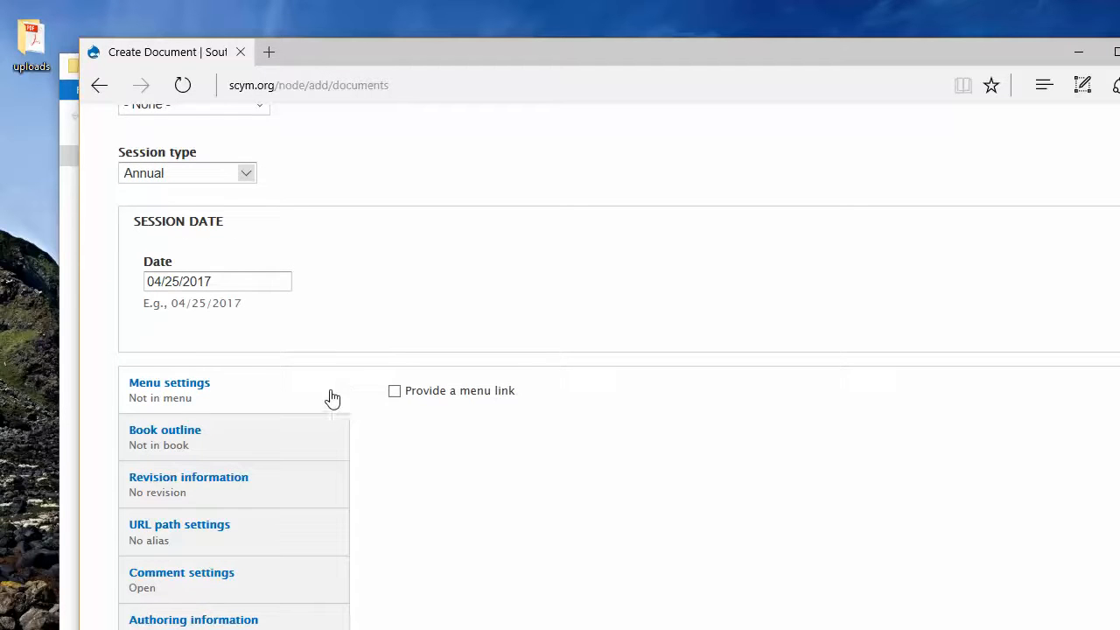
left_click(172, 285)
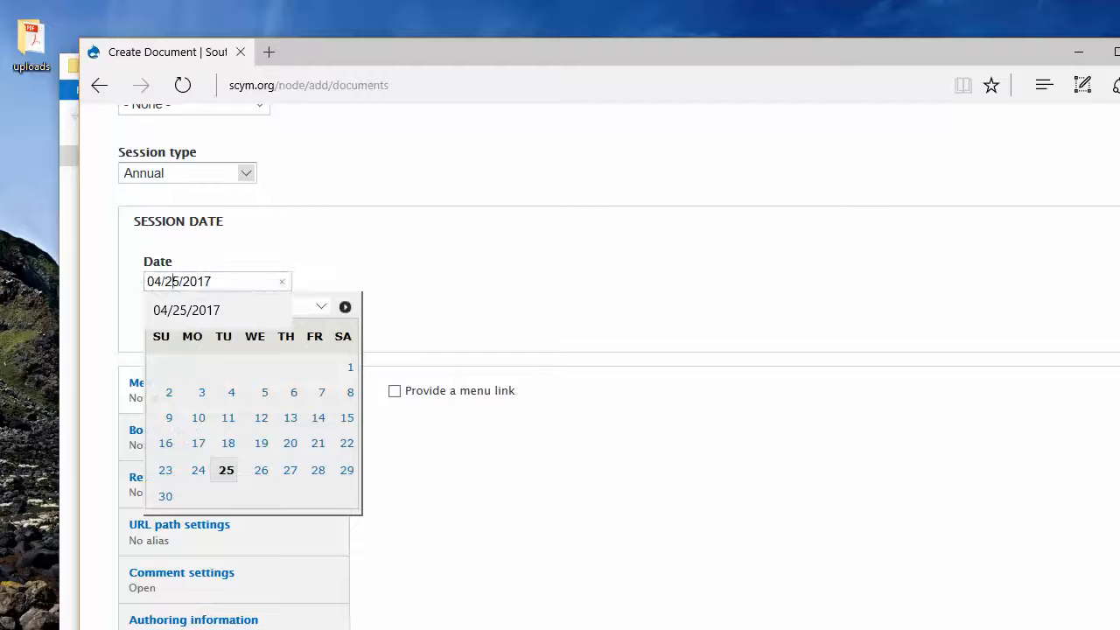
key("BackSpace")
key("BackSpace")
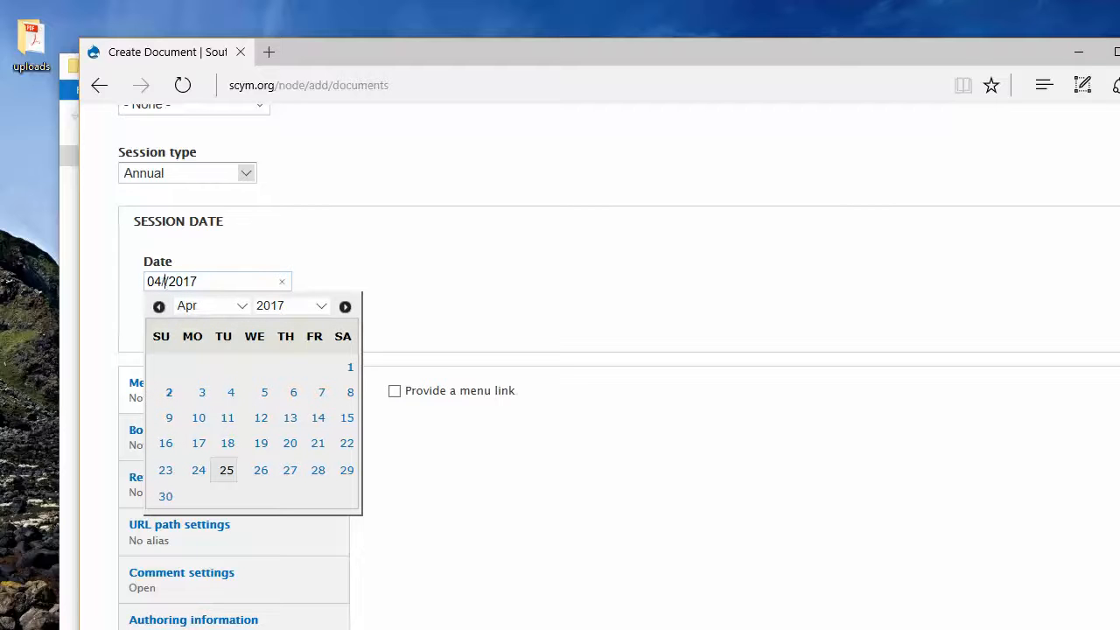
type("16/")
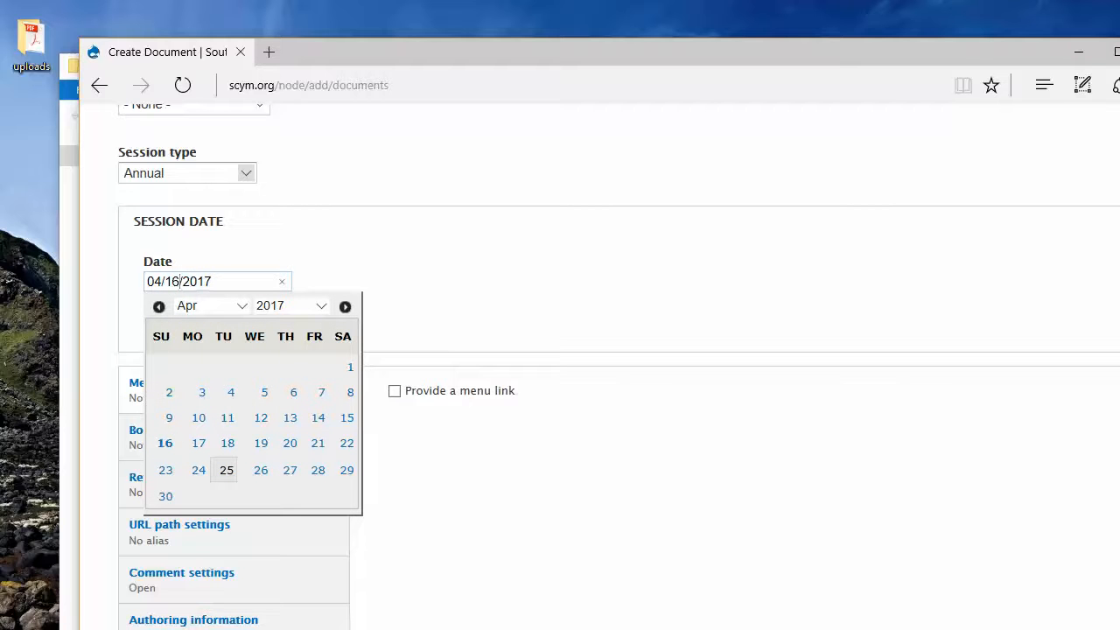
left_click(584, 282)
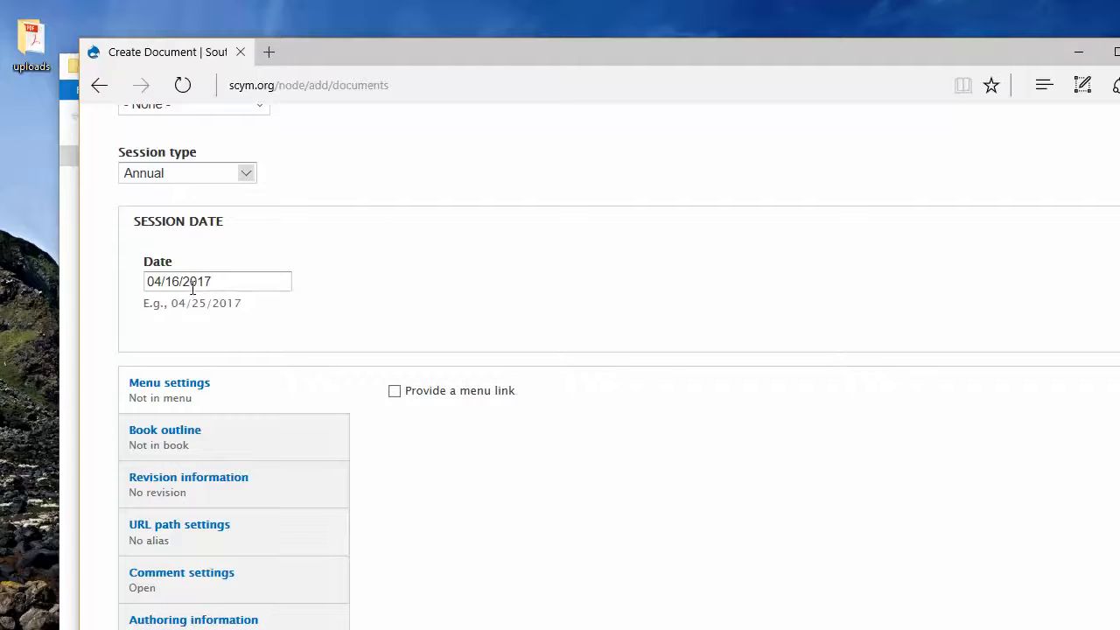
Enter documents/nominating-2017-04 as the document's URL alias in the URL path settings.
scroll(400, 310, "down", 3)
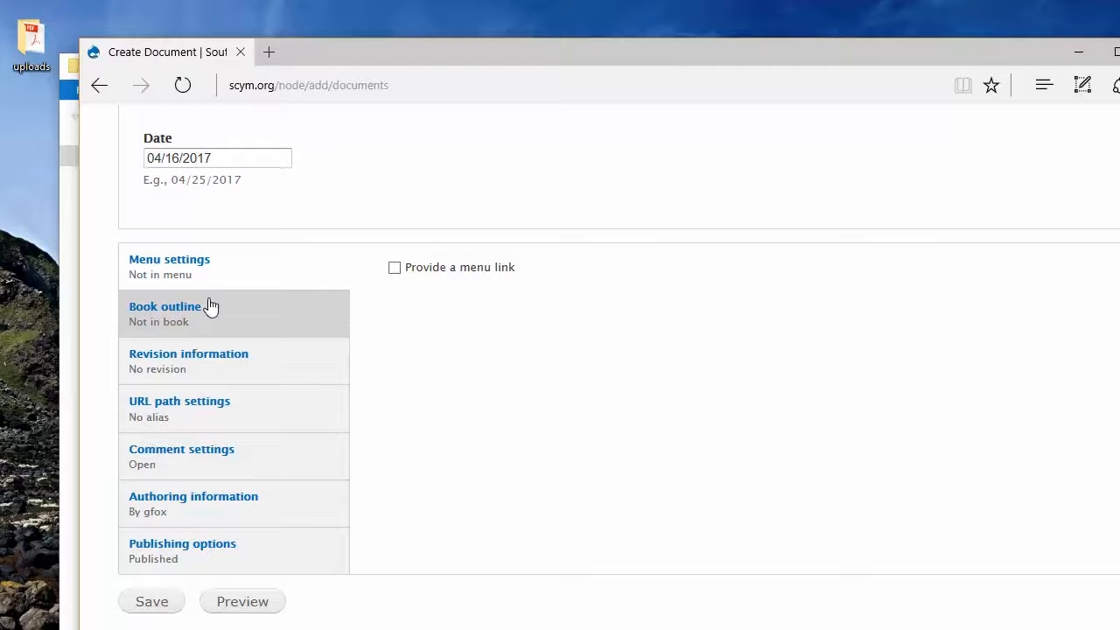
left_click(221, 411)
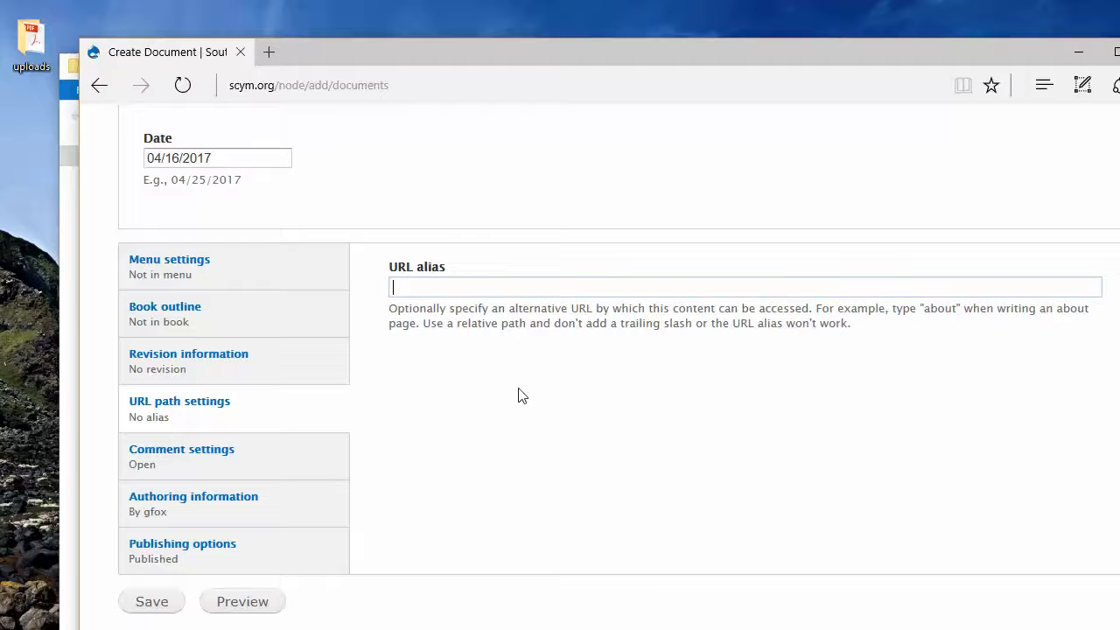
type("ocuments")
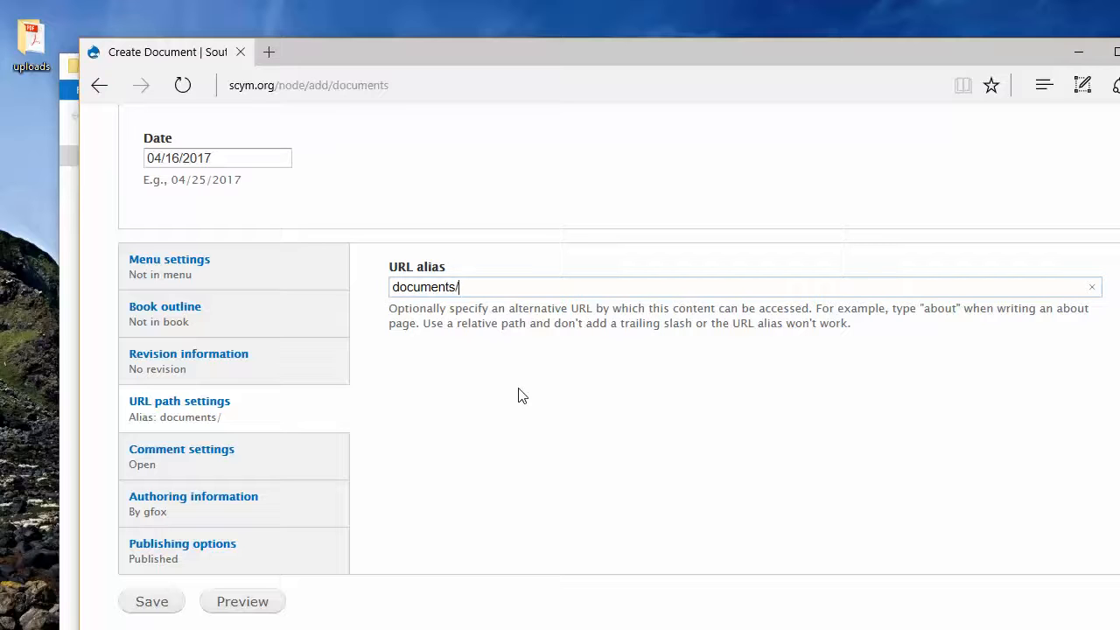
type("/co")
key("BackSpace")
key("BackSpace")
type("nominating-2")
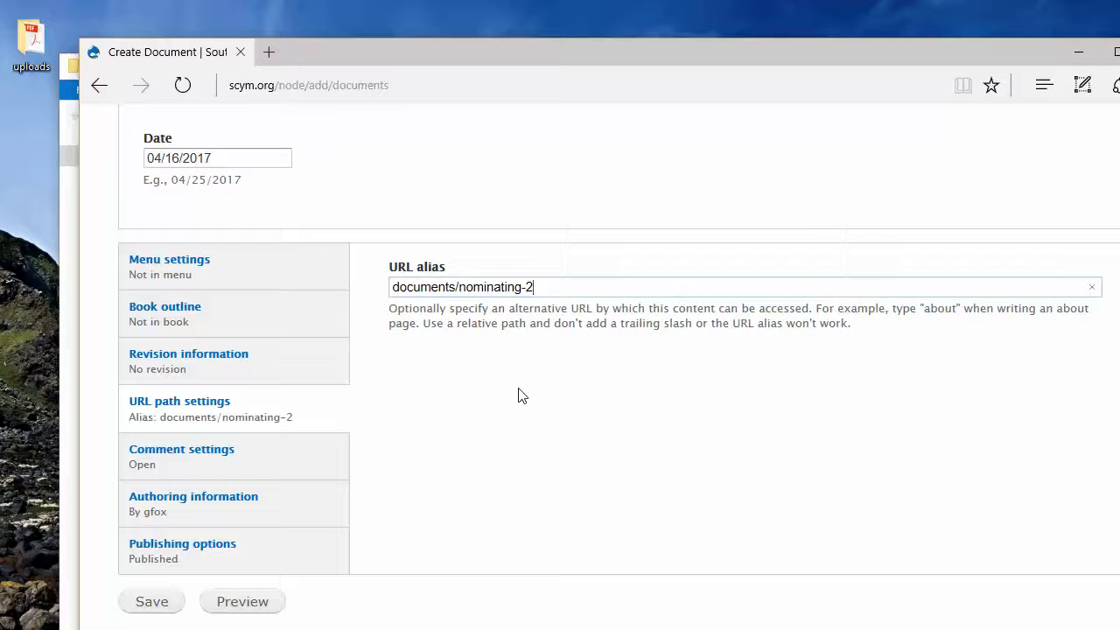
type("01")
type("7-04")
left_click(484, 404)
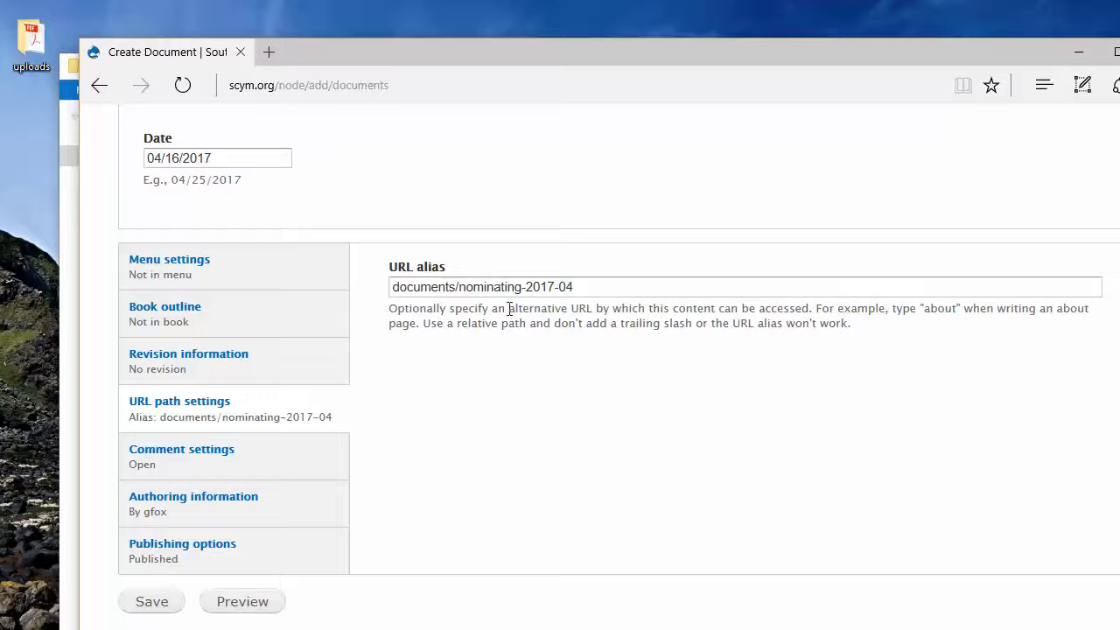
left_click(421, 294)
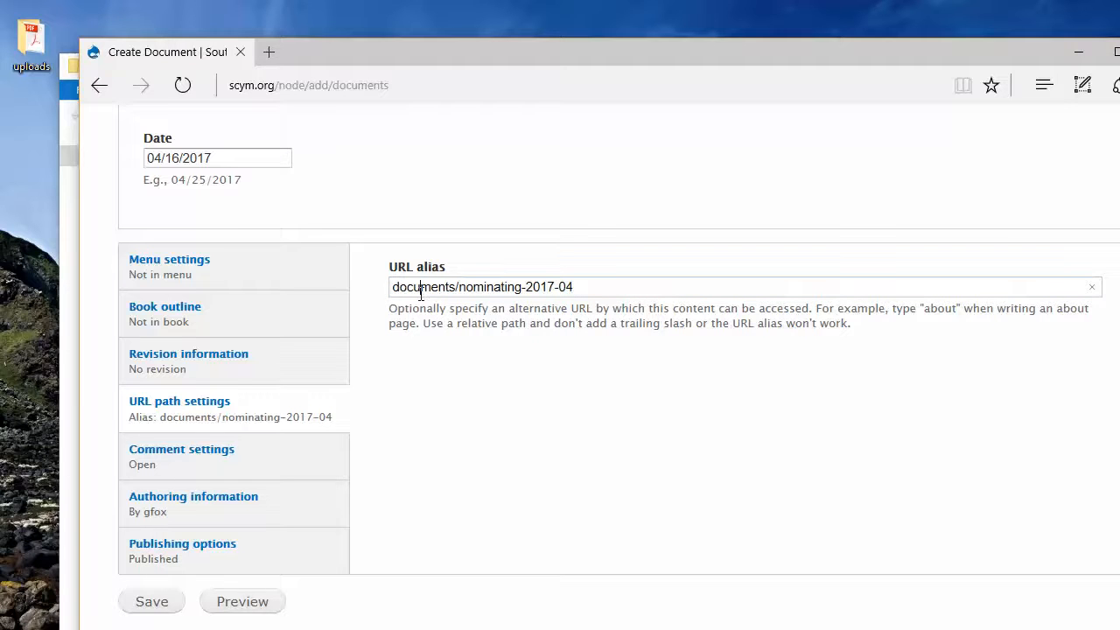
left_click(399, 376)
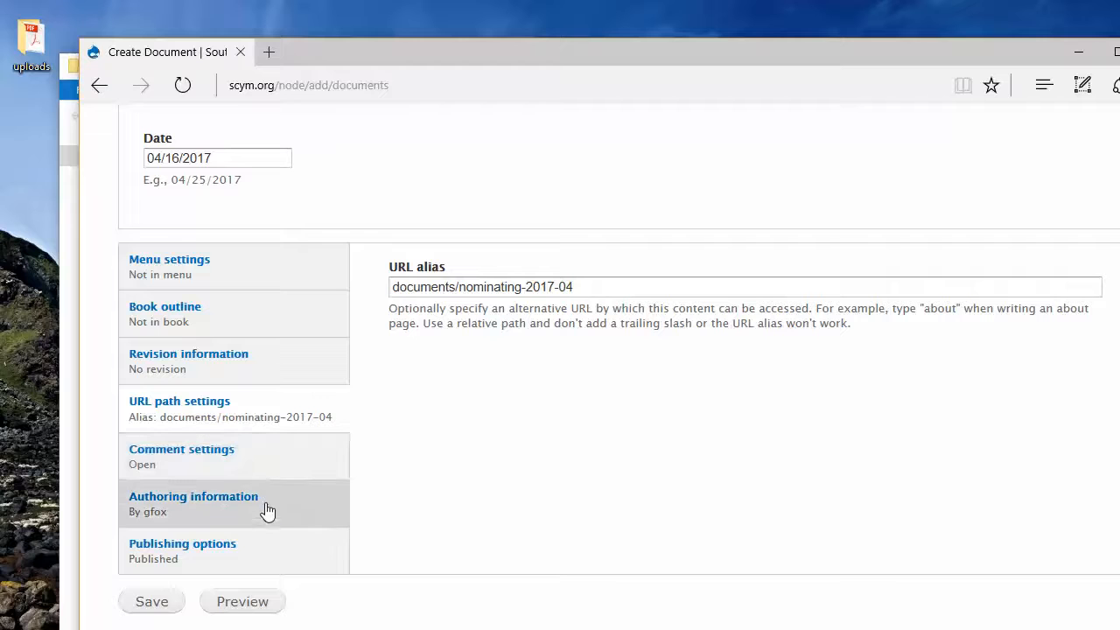
Check the publishing options, keeping Published enabled, and review the filled-in form back up to its title.
left_click(223, 565)
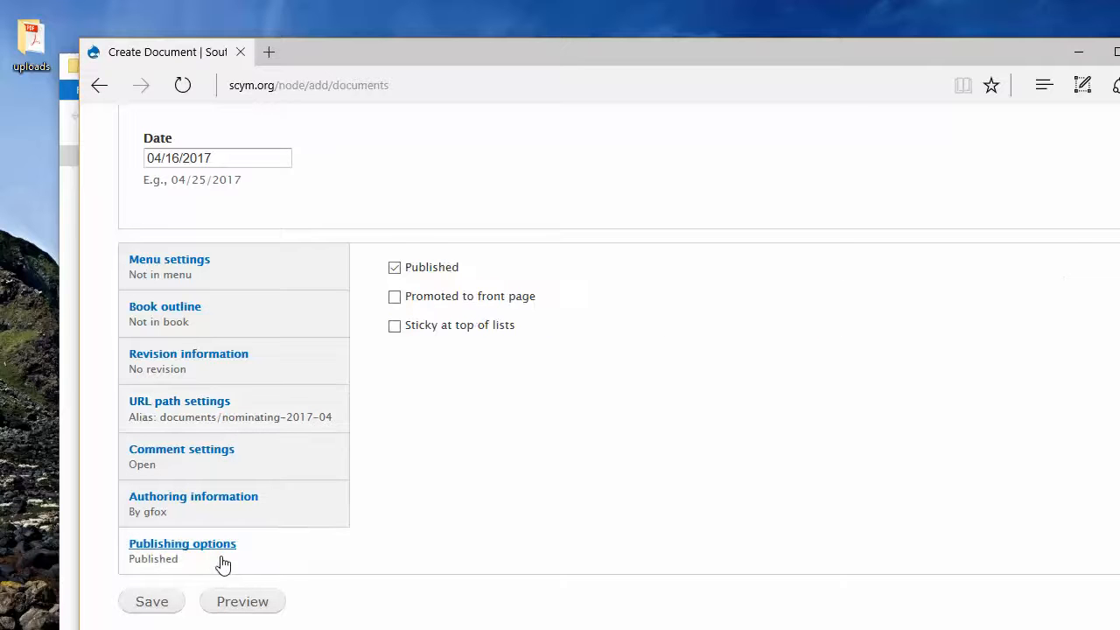
left_click(394, 271)
left_click(394, 271)
scroll(683, 339, "up", 4)
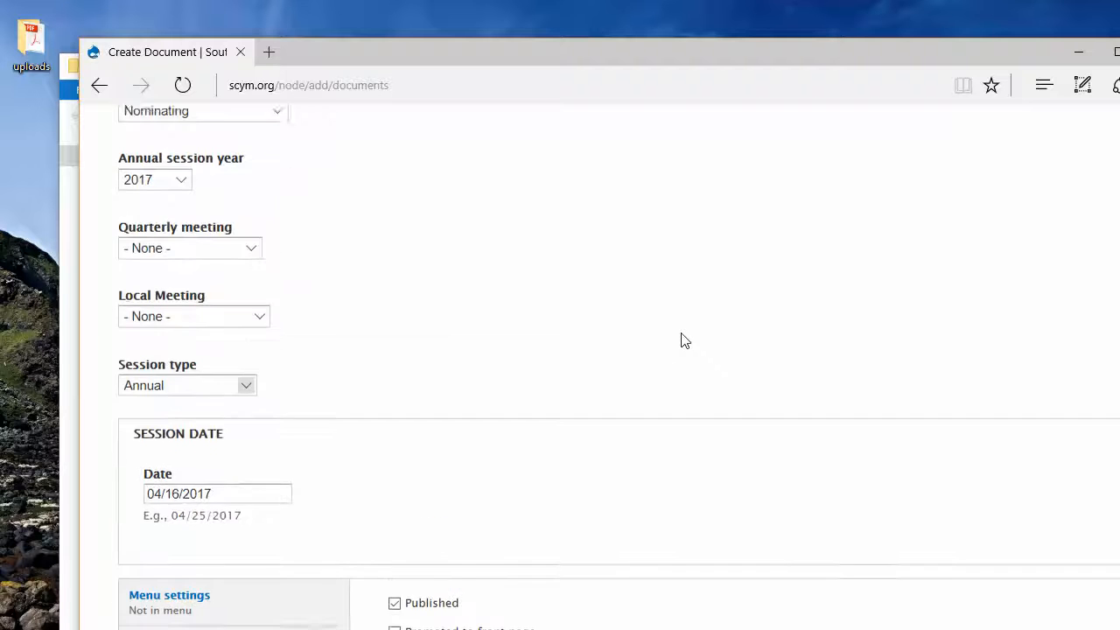
scroll(683, 339, "up", 15)
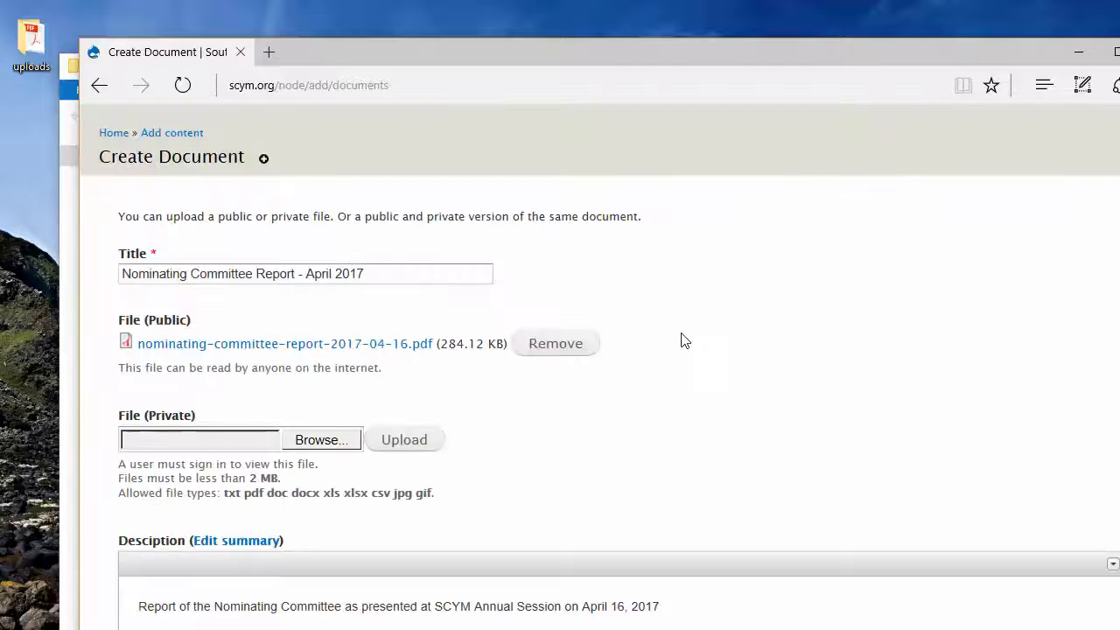
Save the completed Nominating Committee Report document and reposition the browser window to show its whole page.
scroll(684, 341, "down", 18)
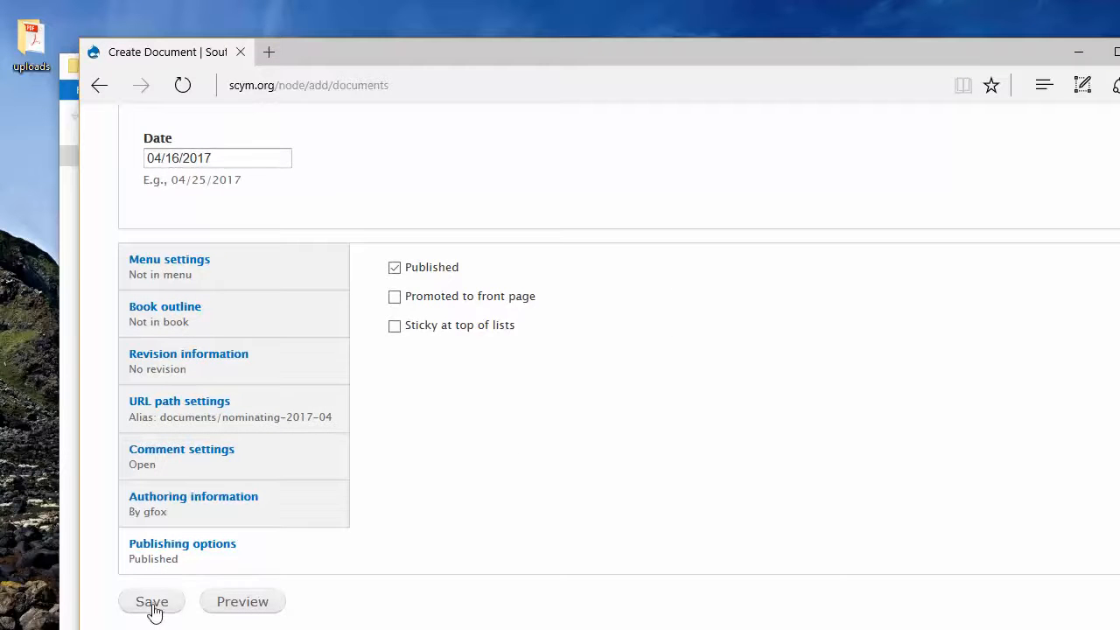
left_click(153, 604)
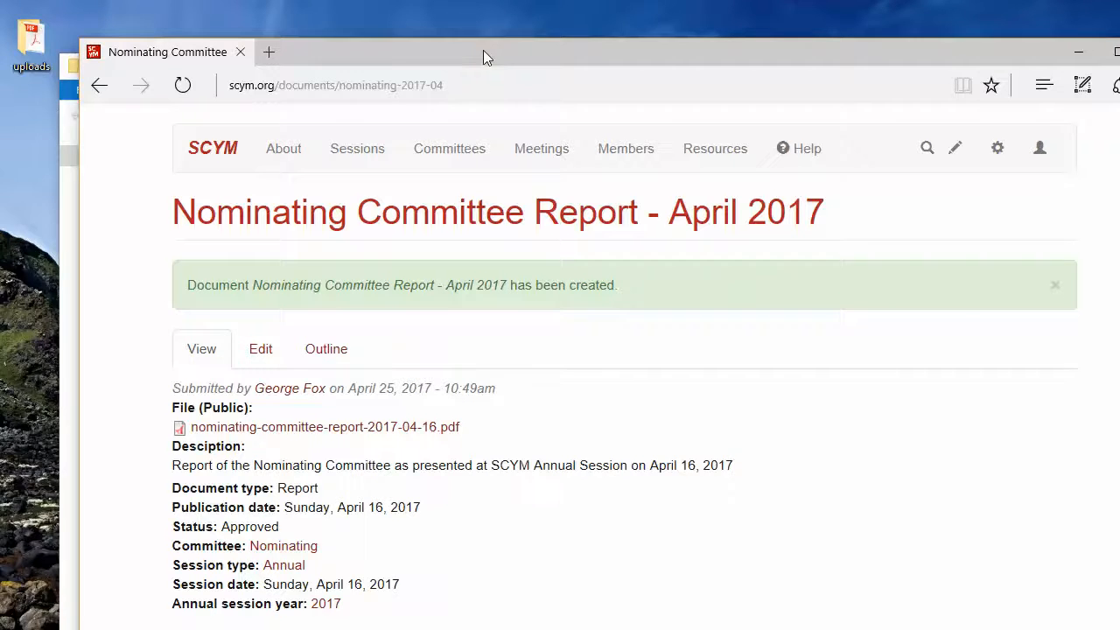
left_click_drag(483, 50, 421, 26)
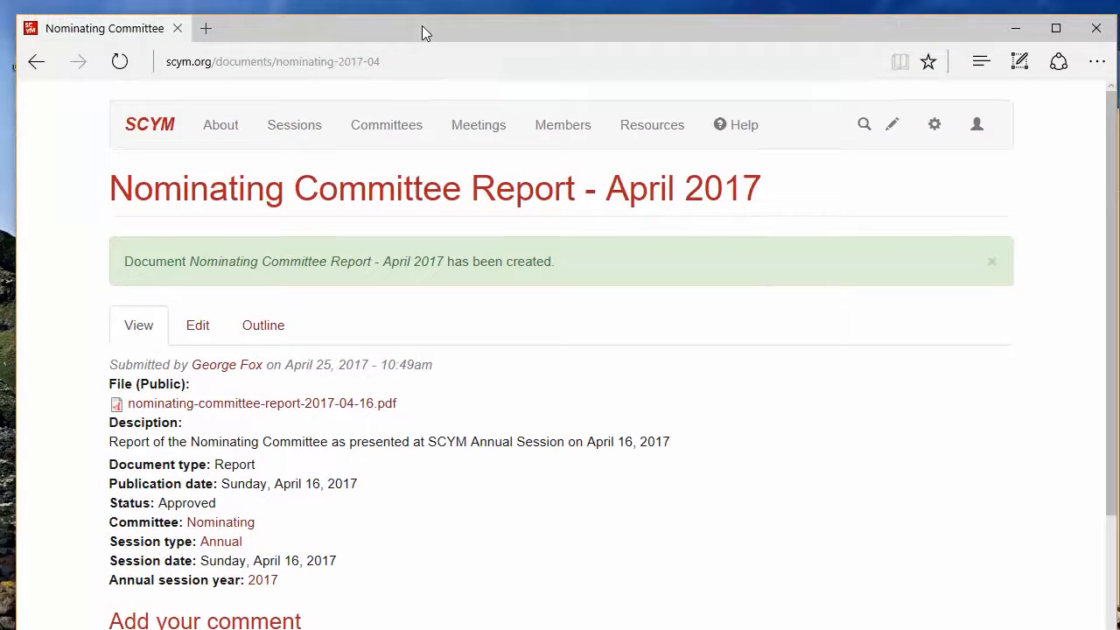
Go to the SCYM home page and check the Recent Documents list for the new report.
left_click(158, 133)
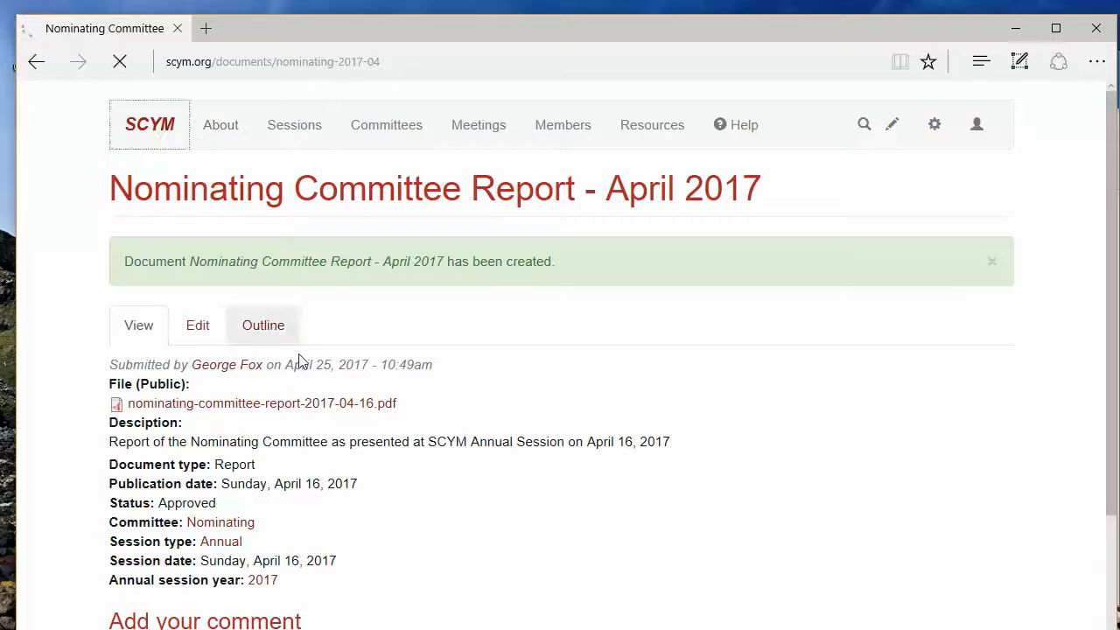
scroll(707, 332, "down", 10)
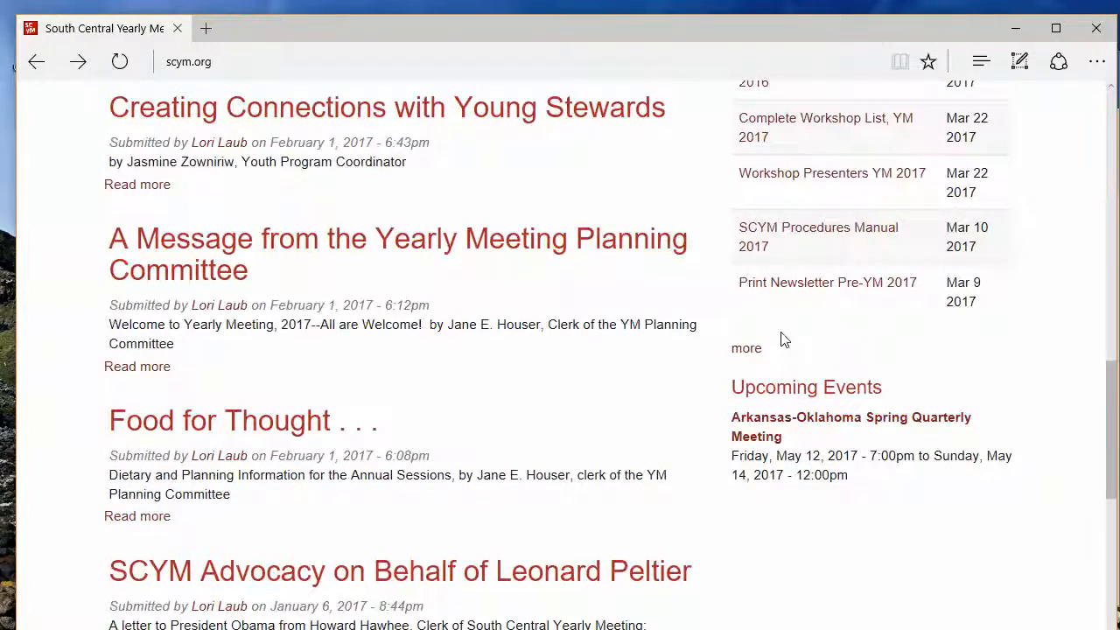
scroll(782, 338, "up", 4)
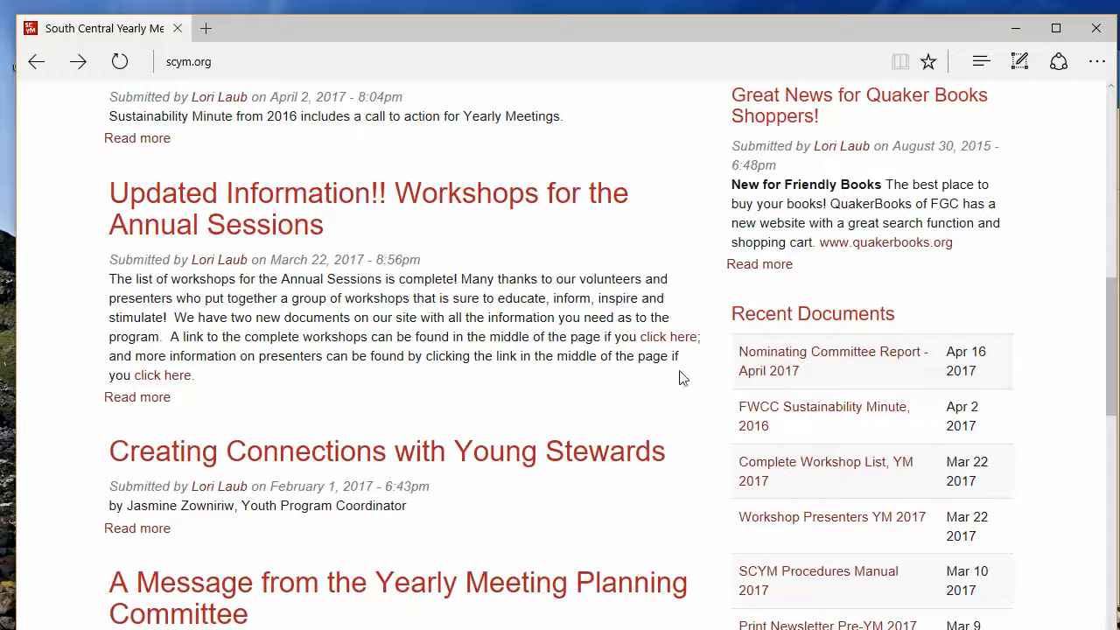
scroll(706, 362, "down", 8)
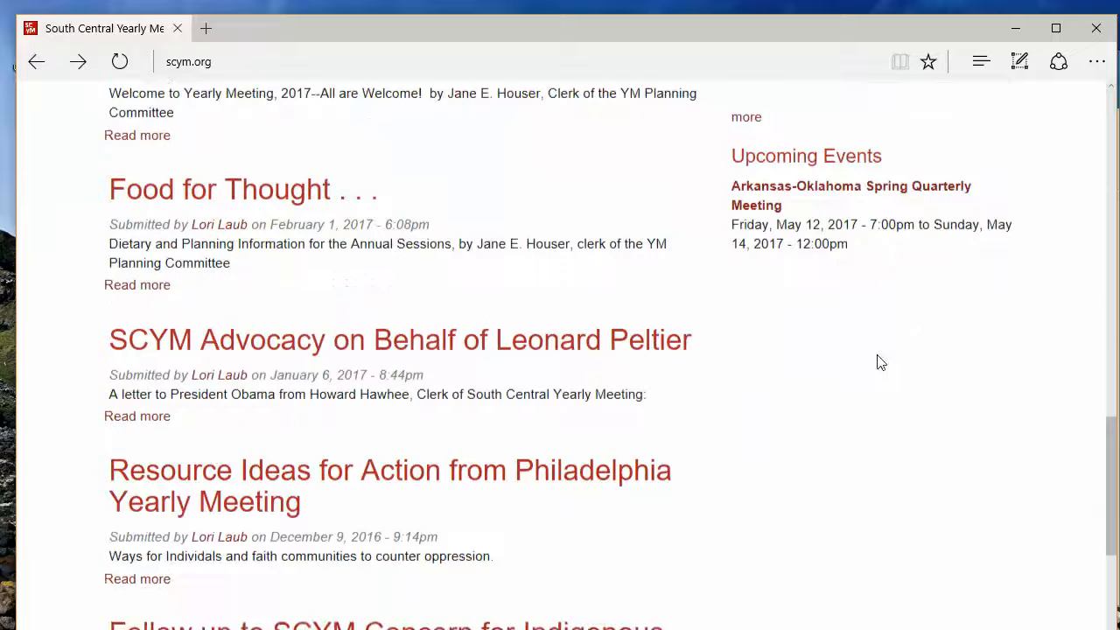
scroll(810, 251, "up", 2)
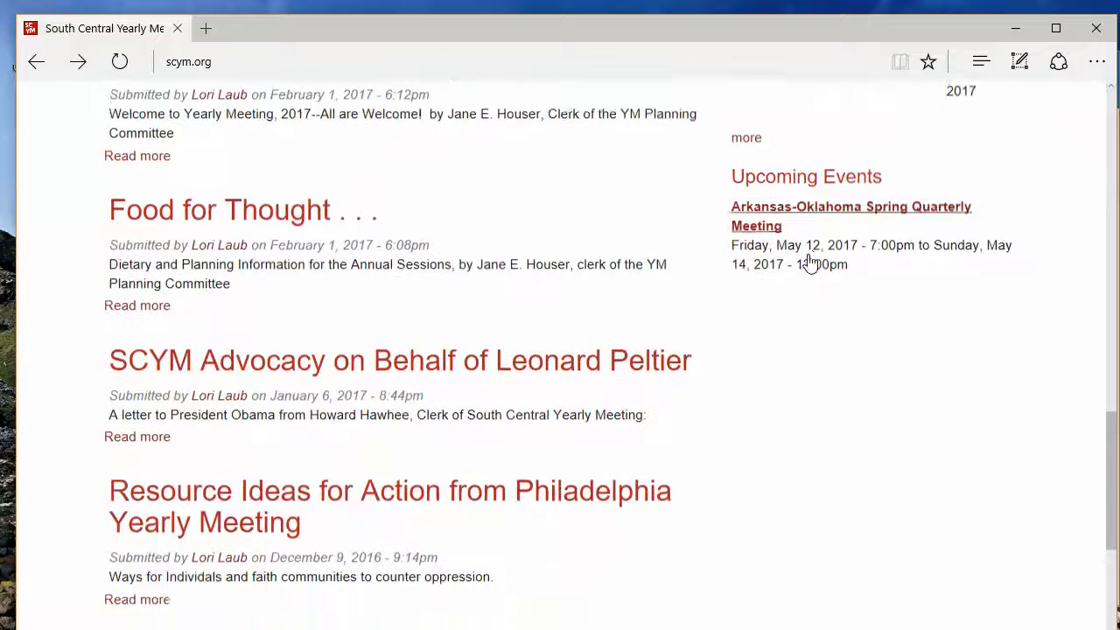
Open the full Document Library from the recent documents list and filter it to the Nominating committee.
left_click(746, 180)
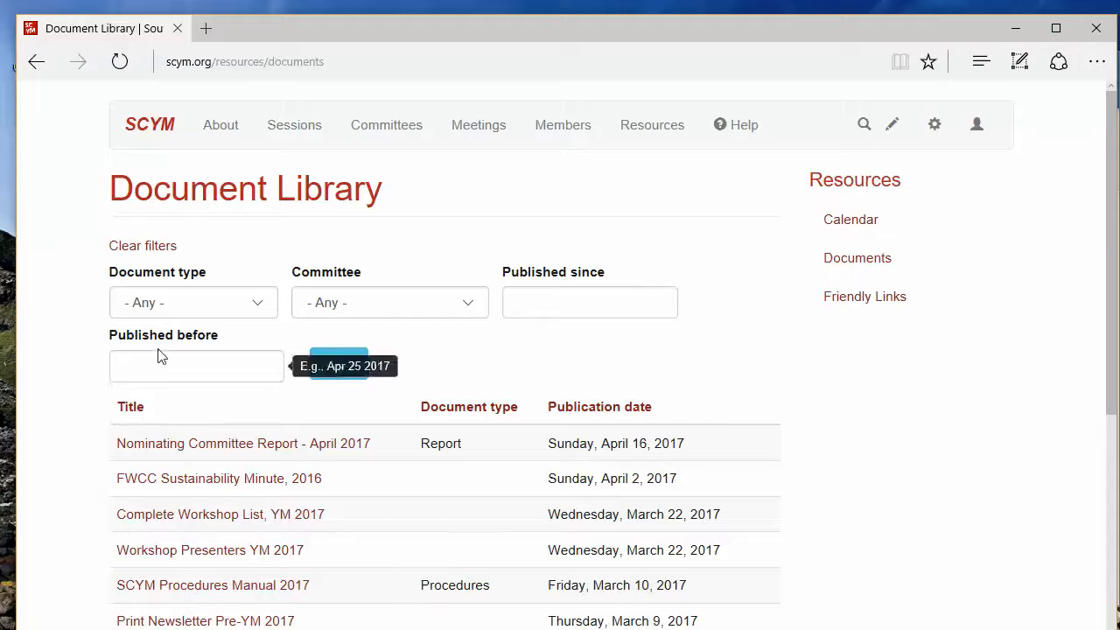
left_click(361, 303)
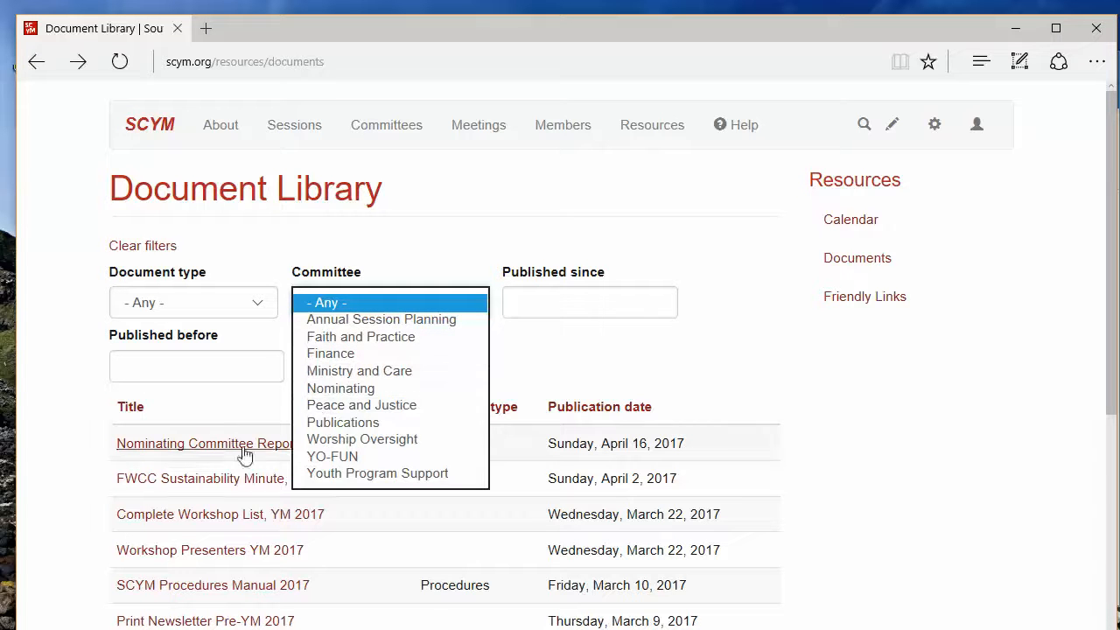
left_click(55, 469)
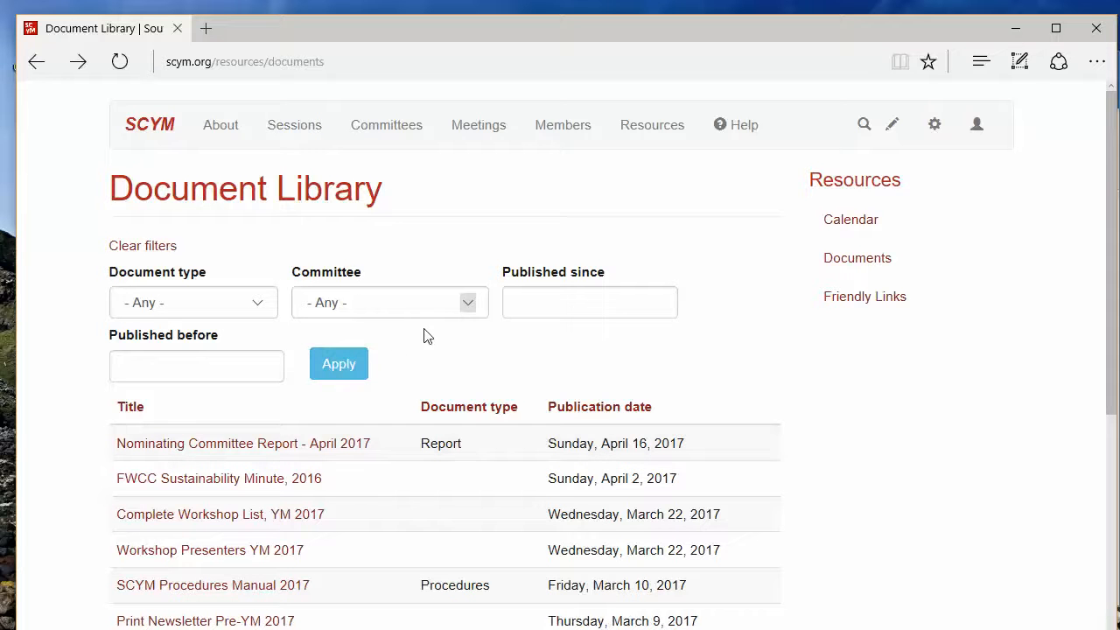
left_click(471, 310)
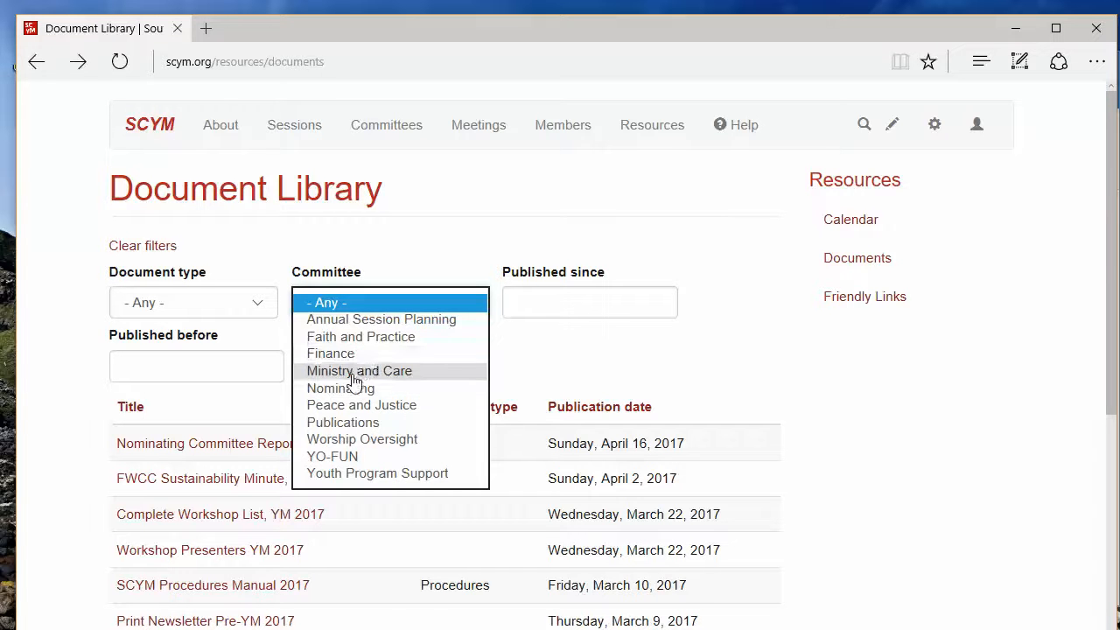
left_click(359, 389)
left_click(340, 376)
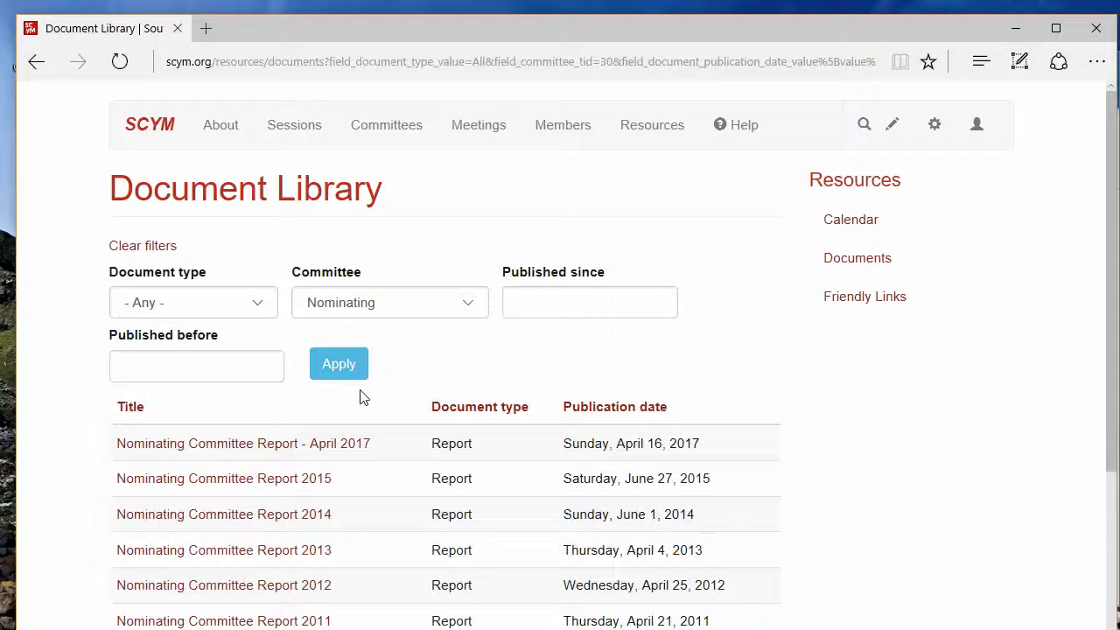
left_click(357, 367)
scroll(358, 450, "down", 2)
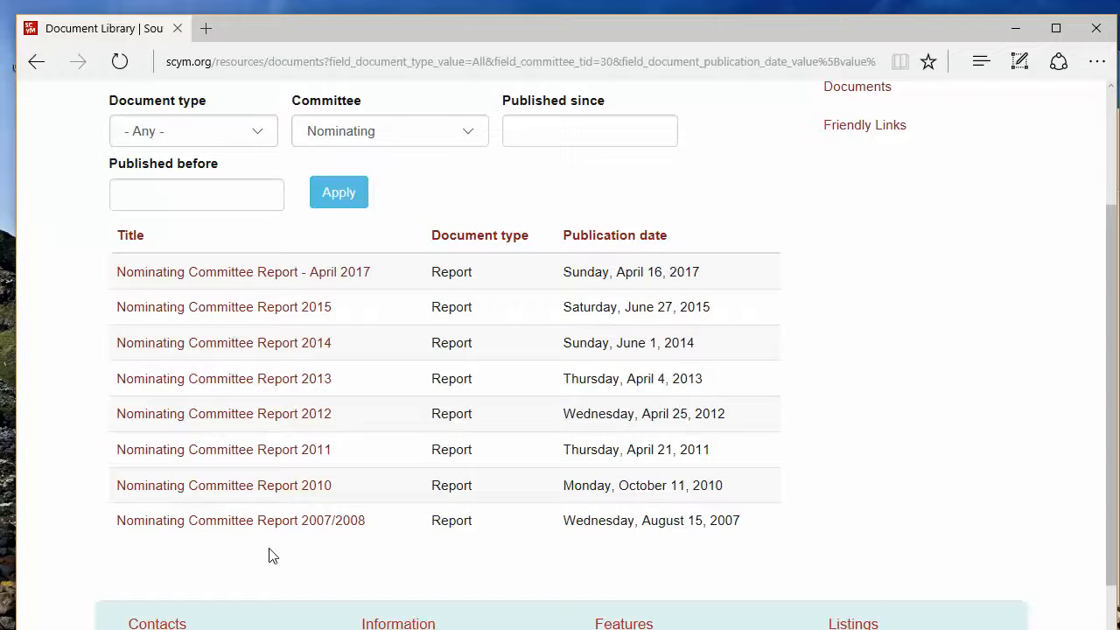
Open the April 2017 Nominating Committee report for editing and change its title to Nominating Committee Report - 2017.
left_click(347, 274)
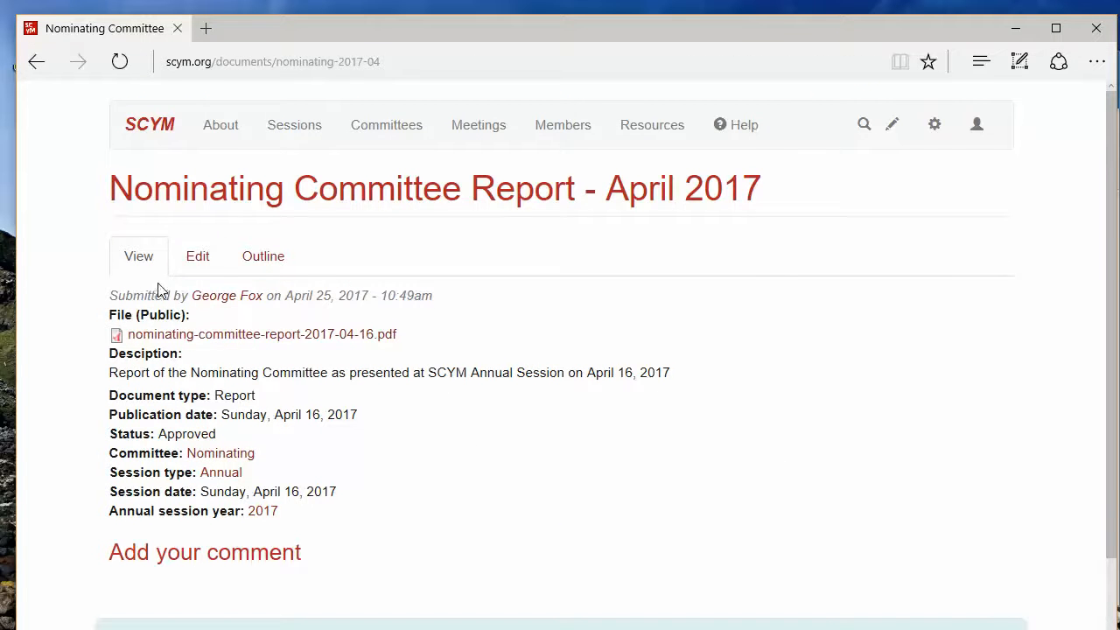
left_click(199, 262)
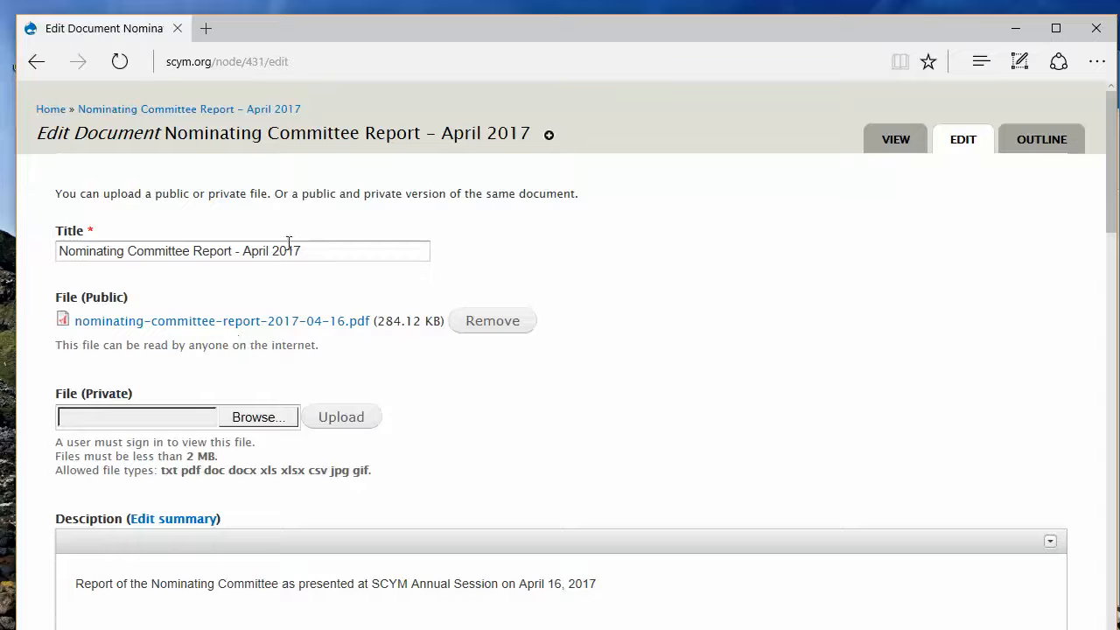
left_click(273, 254)
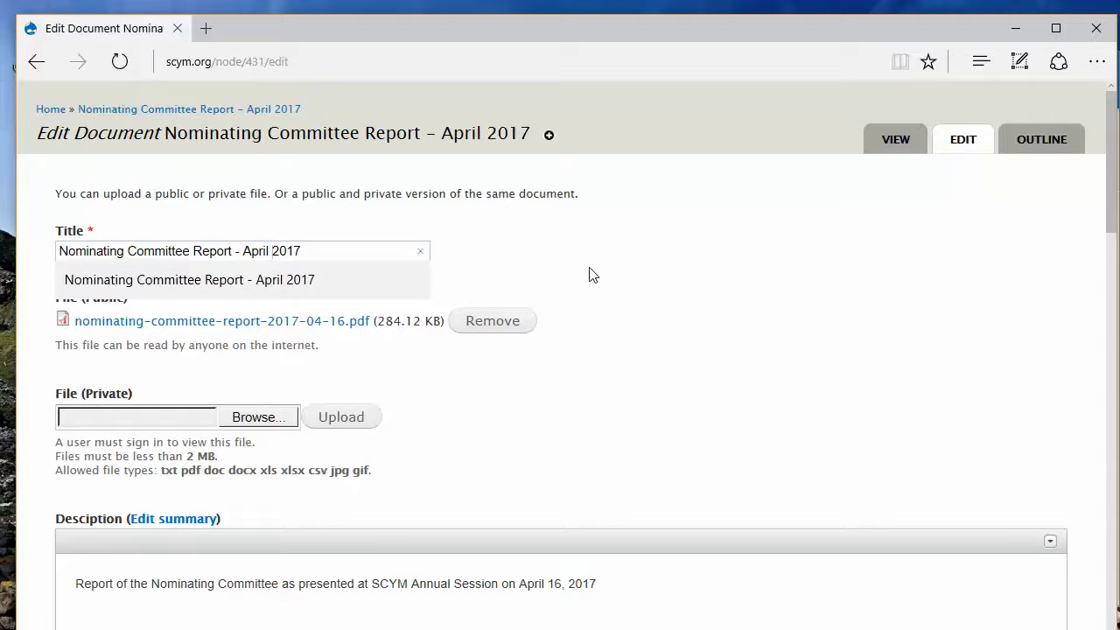
key("BackSpace")
key("BackSpace")
key("BackSpace")
key("BackSpace")
key("BackSpace")
key("BackSpace")
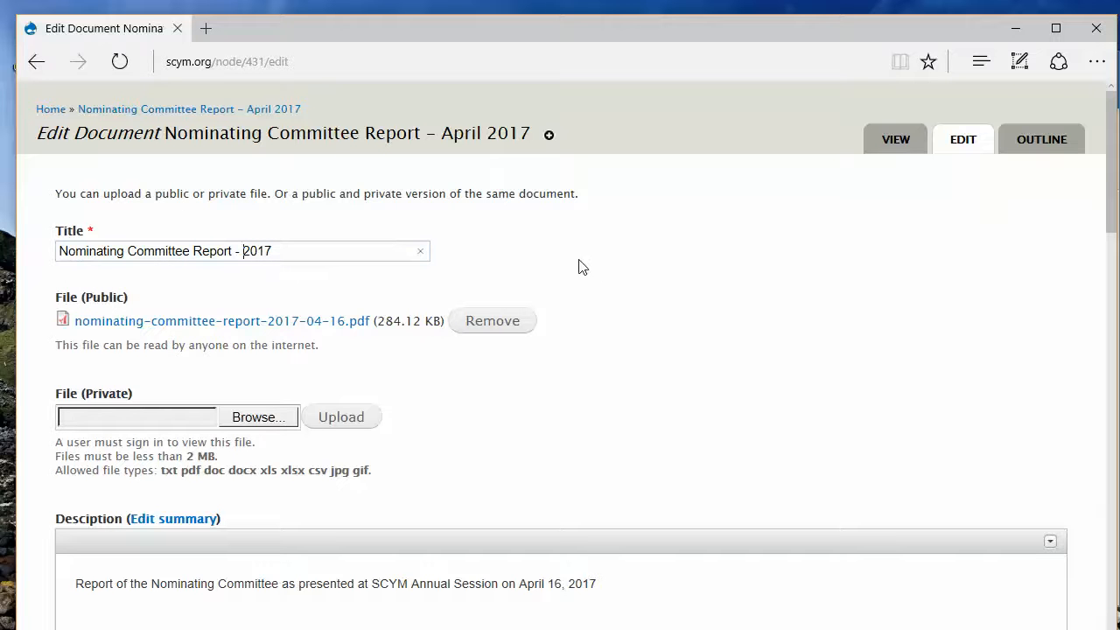
left_click(585, 267)
Save the retitled document and look over its page.
scroll(613, 275, "down", 5)
scroll(605, 310, "down", 13)
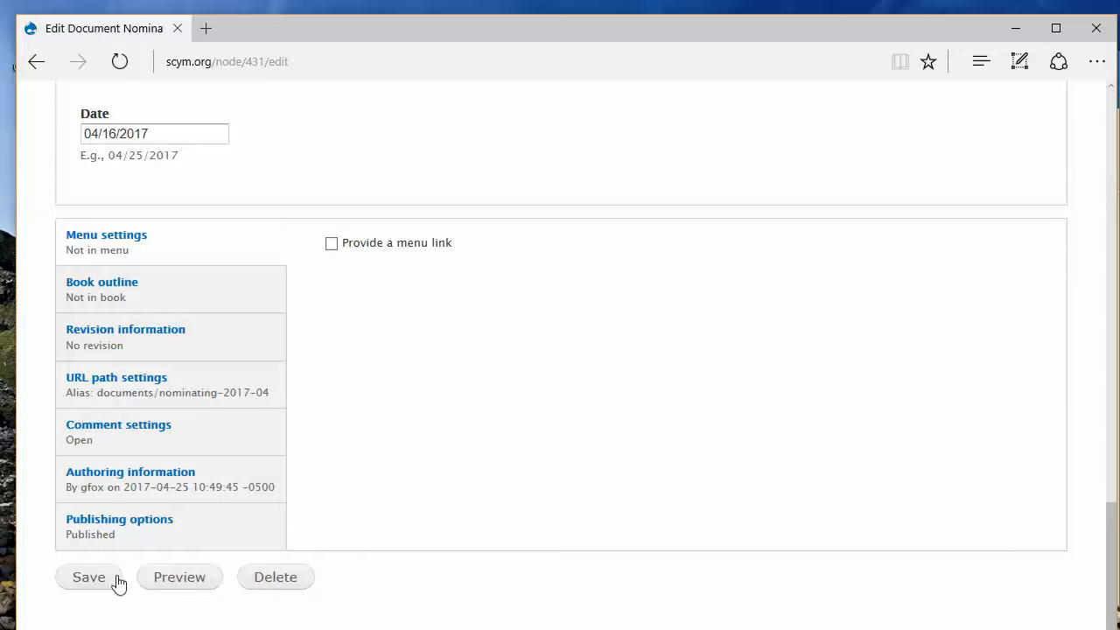
left_click(118, 584)
scroll(662, 342, "down", 3)
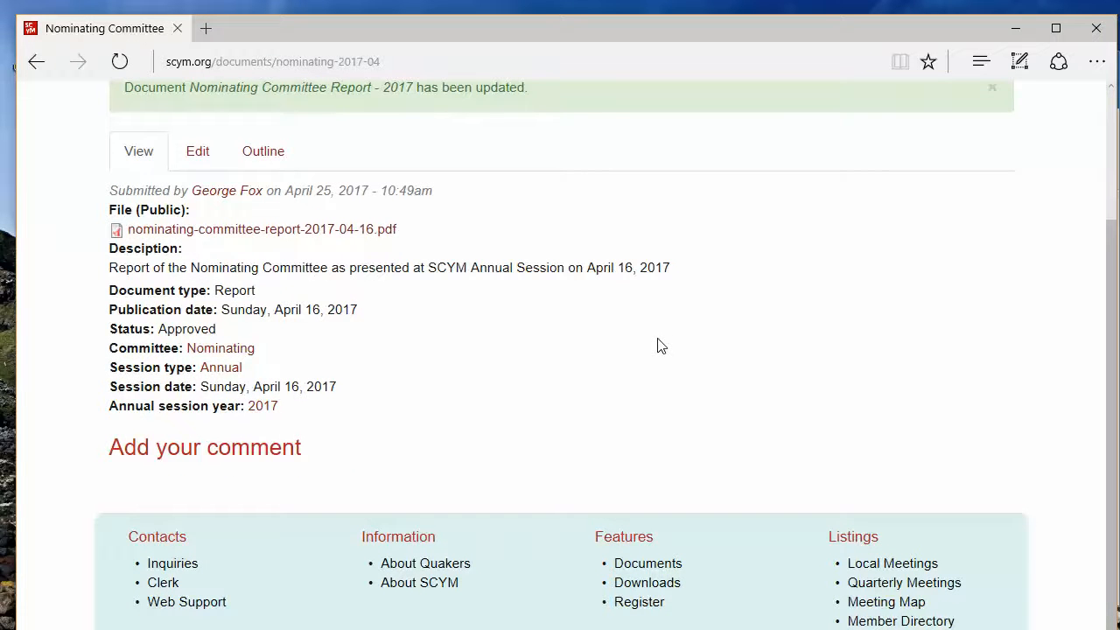
scroll(661, 346, "up", 3)
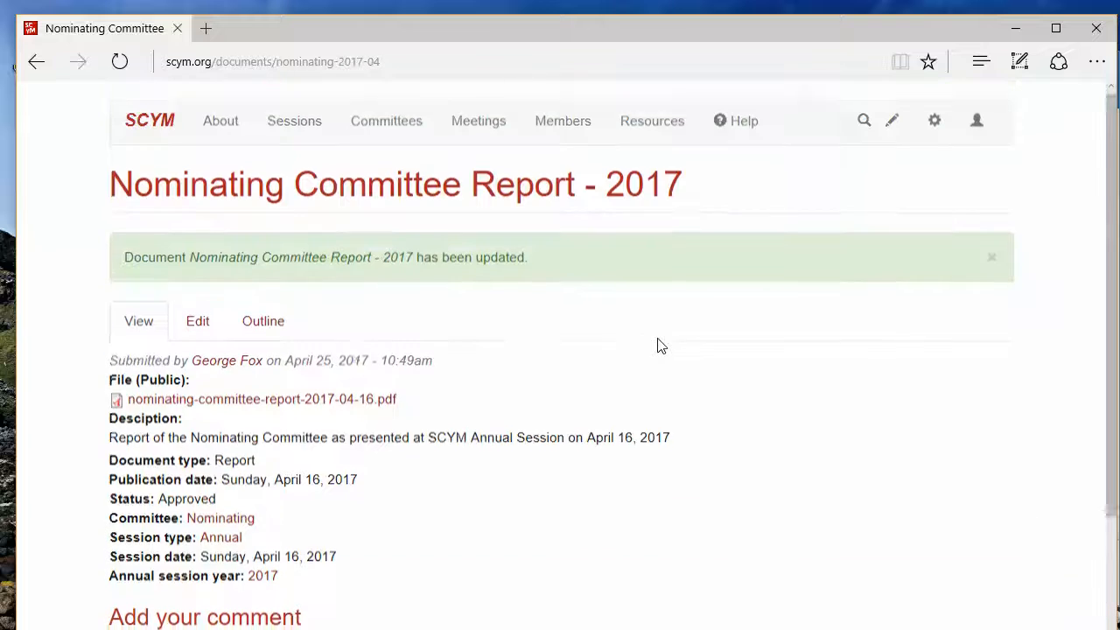
Return to the SCYM home page and check the report's new title in the Recent Documents list.
left_click(172, 124)
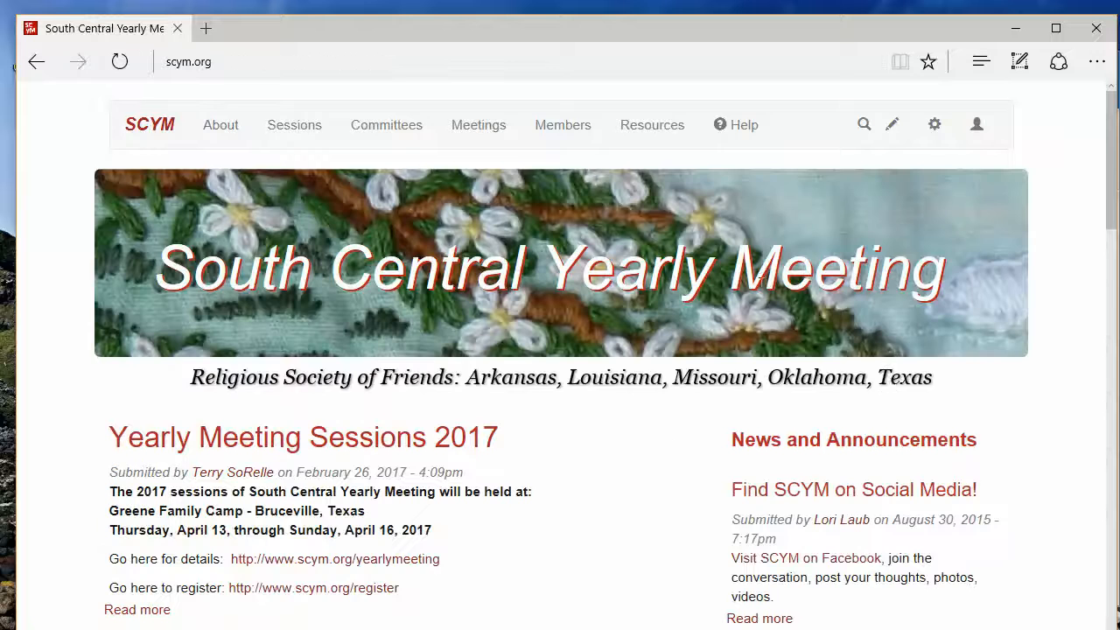
scroll(904, 374, "down", 8)
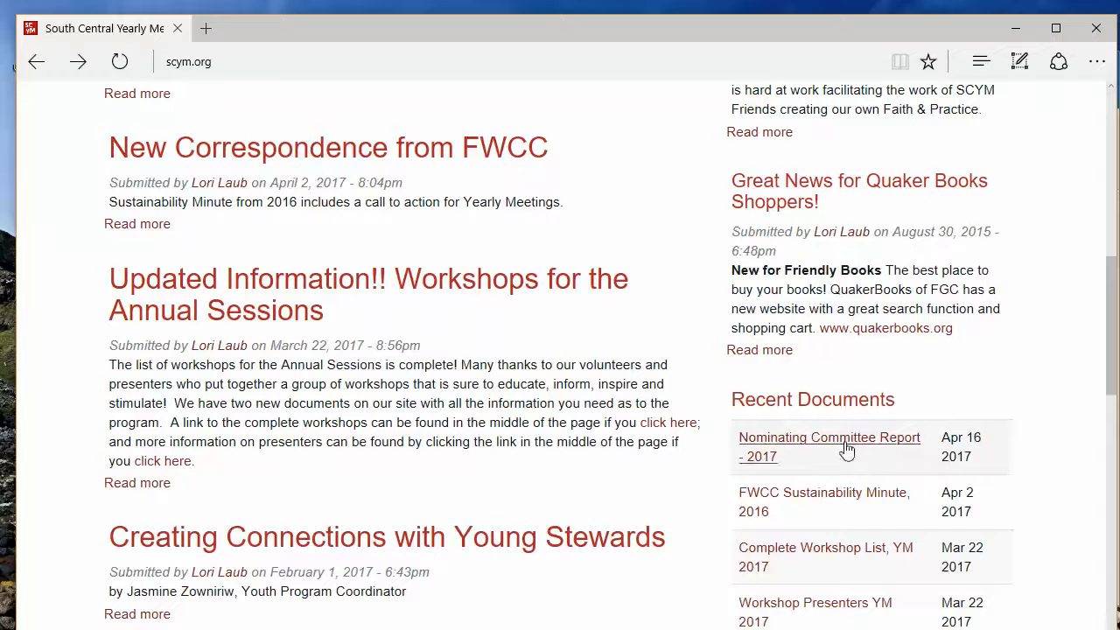
scroll(847, 448, "down", 2)
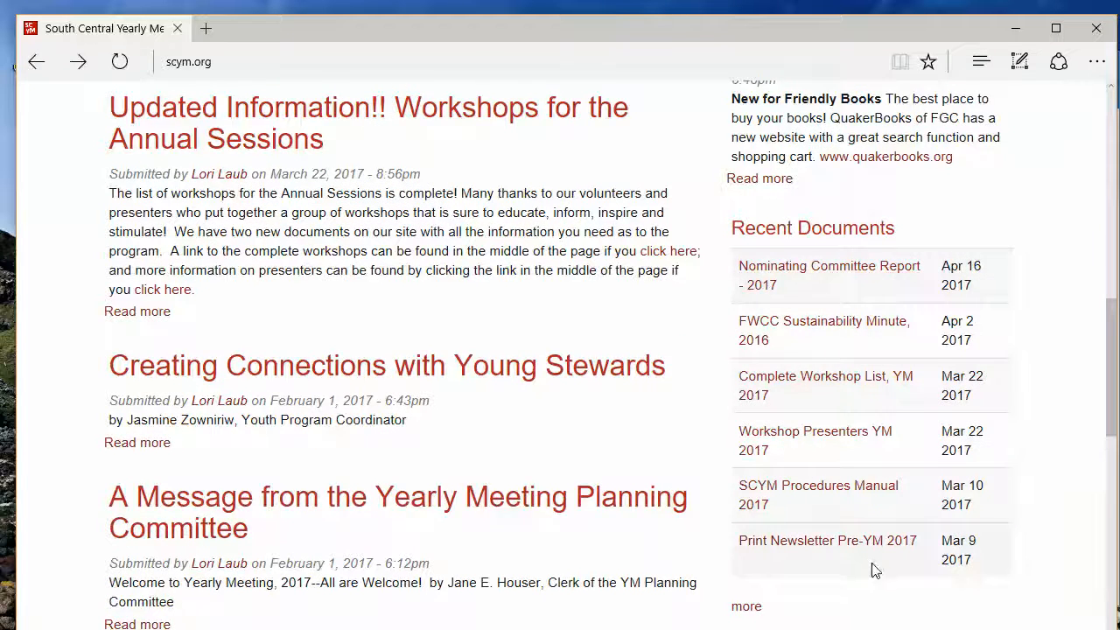
scroll(873, 570, "down", 1)
scroll(872, 570, "up", 3)
scroll(873, 570, "up", 5)
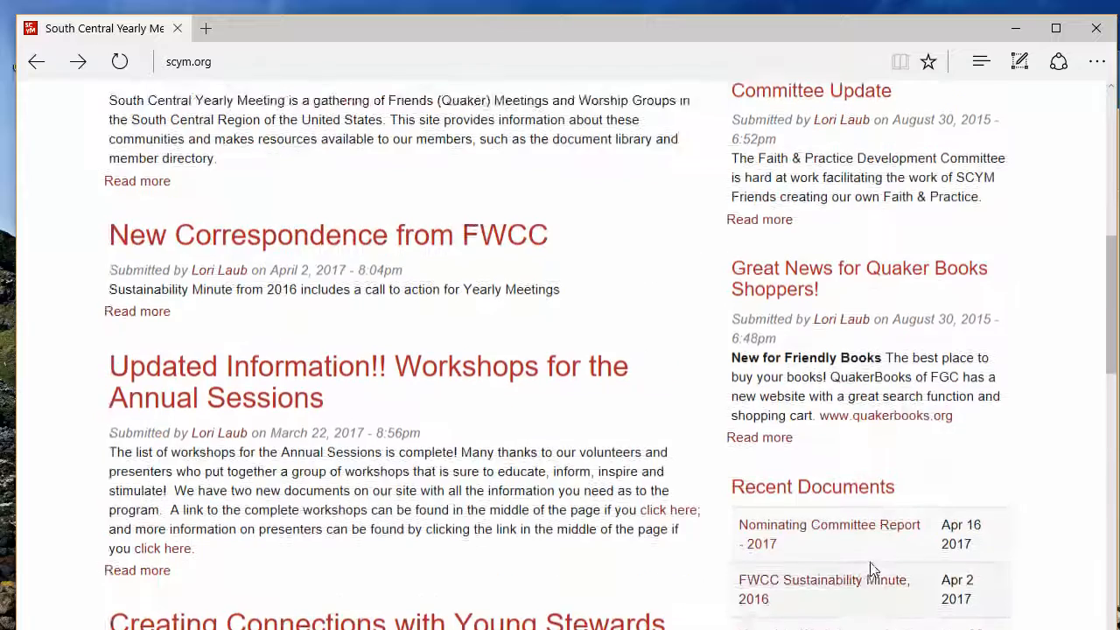
scroll(869, 528, "down", 5)
scroll(869, 528, "down", 2)
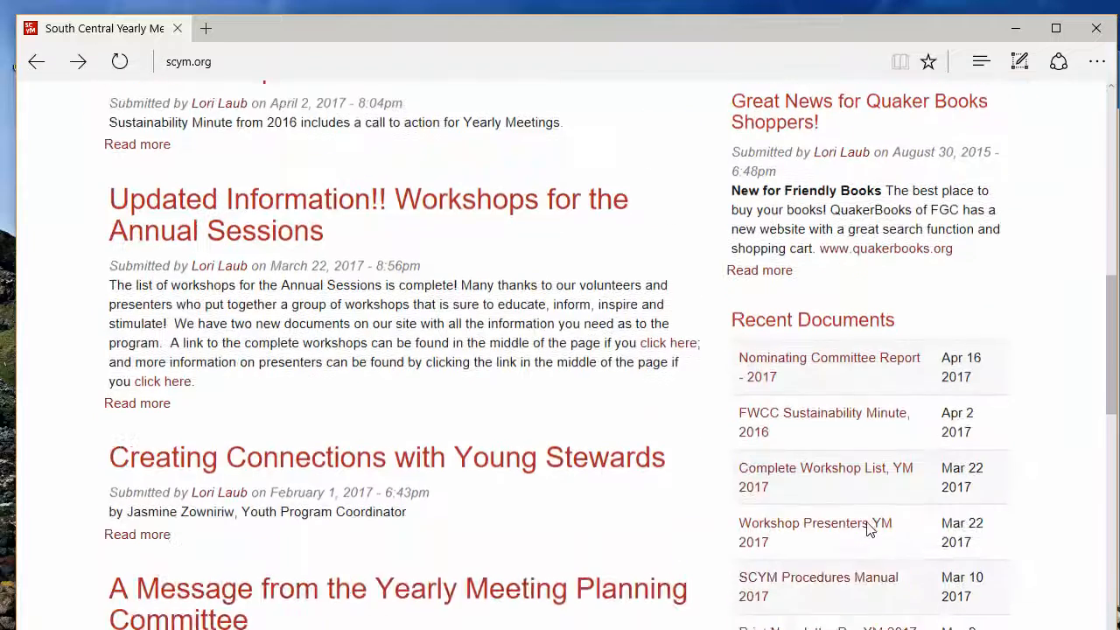
Open the 2017 Nominating Committee report from the recent documents, skim its attached PDF, and return to the document page.
left_click(832, 360)
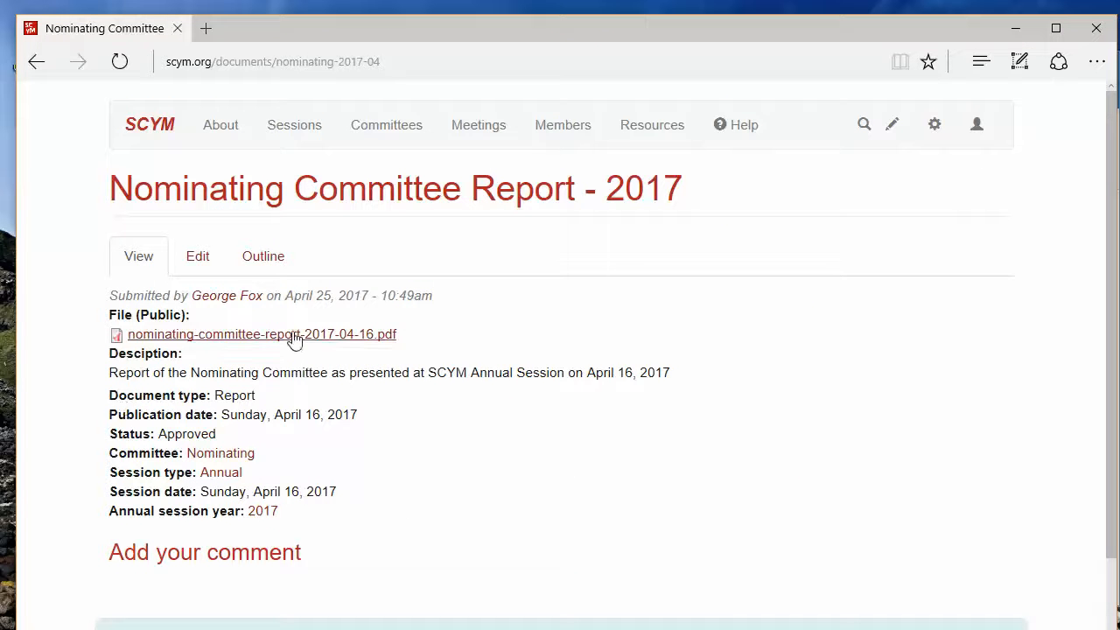
left_click(295, 336)
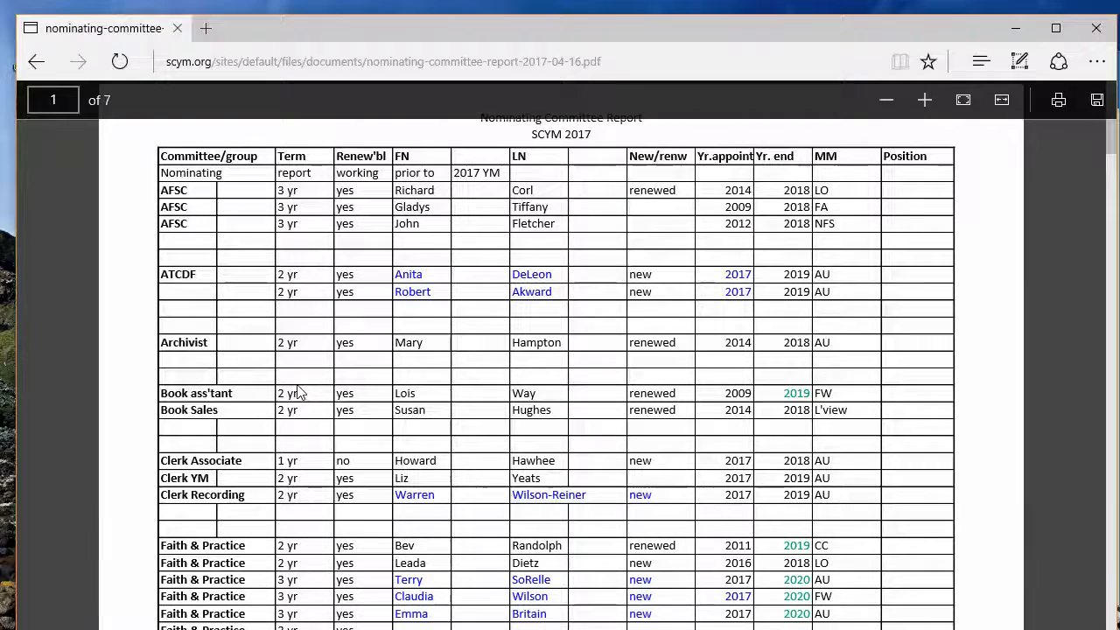
scroll(312, 385, "down", 6)
scroll(313, 385, "up", 6)
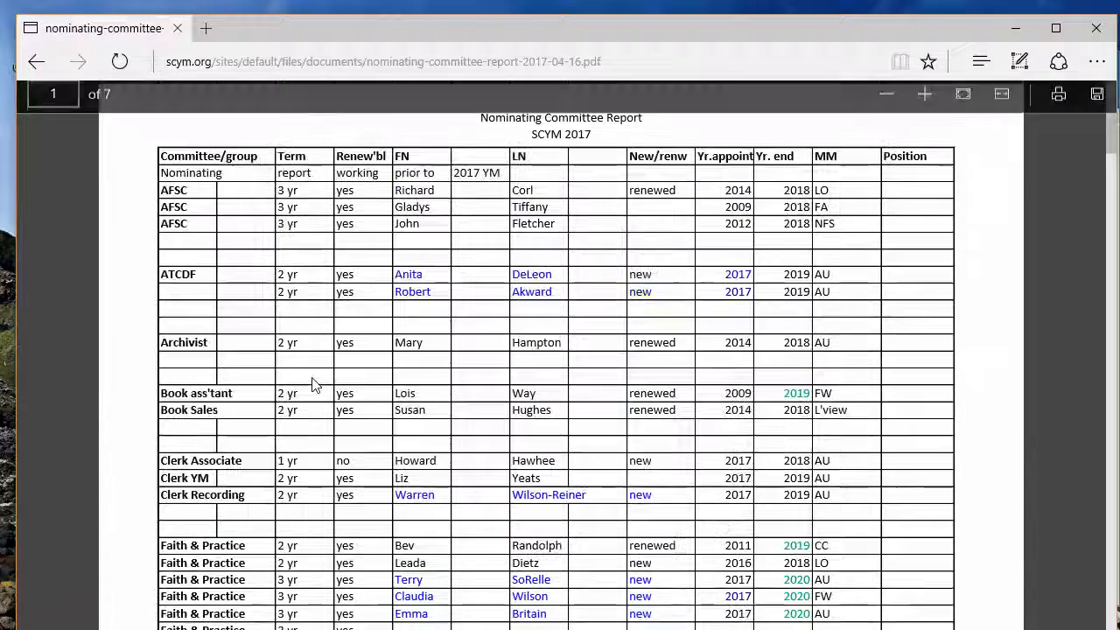
left_click(37, 62)
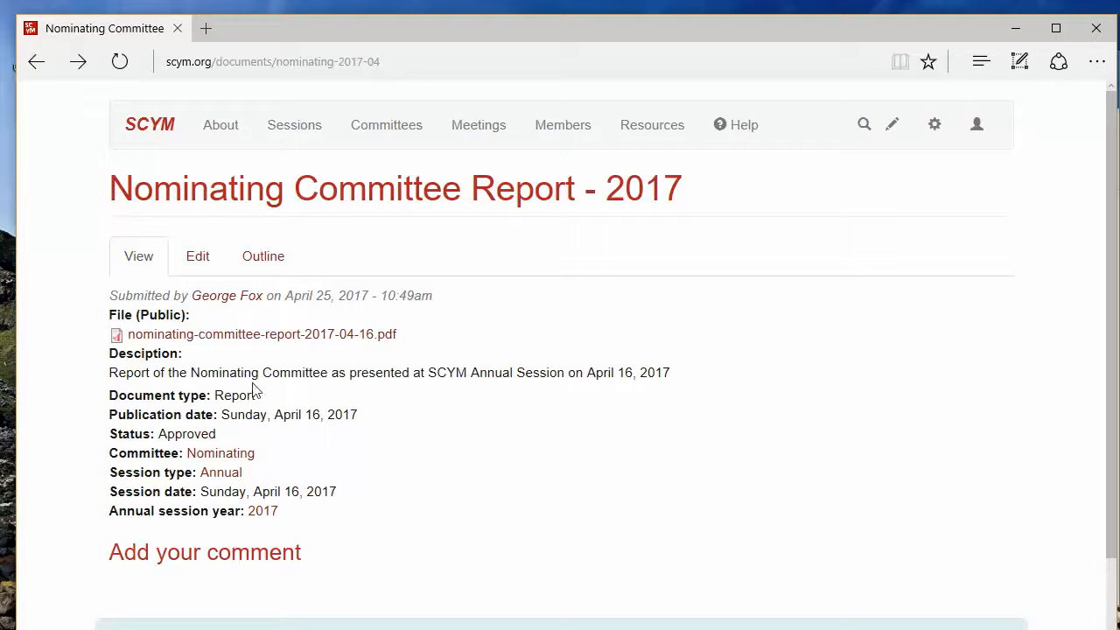
Copy the link to the report's PDF, paste it below the existing URLs in notes.txt in Notepad, and select the pasted line.
right_click(306, 336)
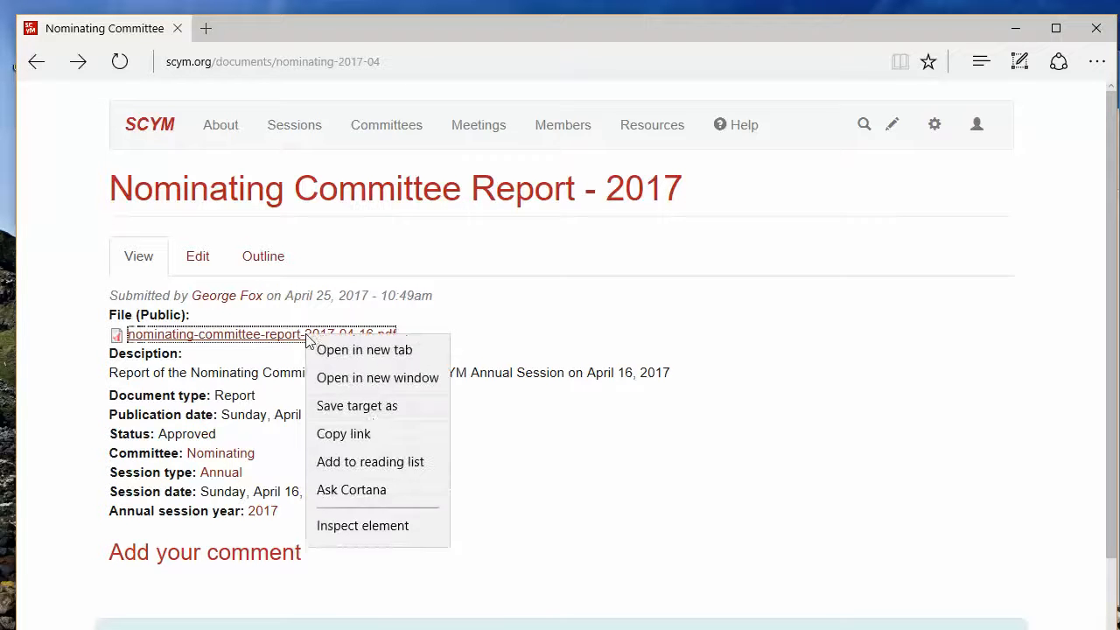
left_click(374, 438)
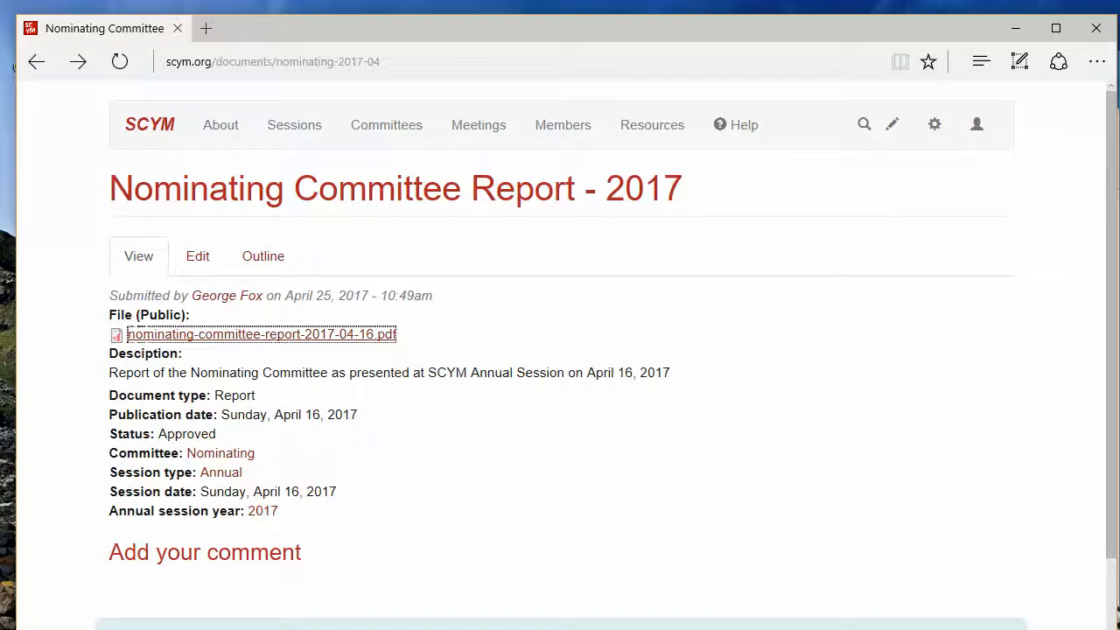
key("alt+Tab")
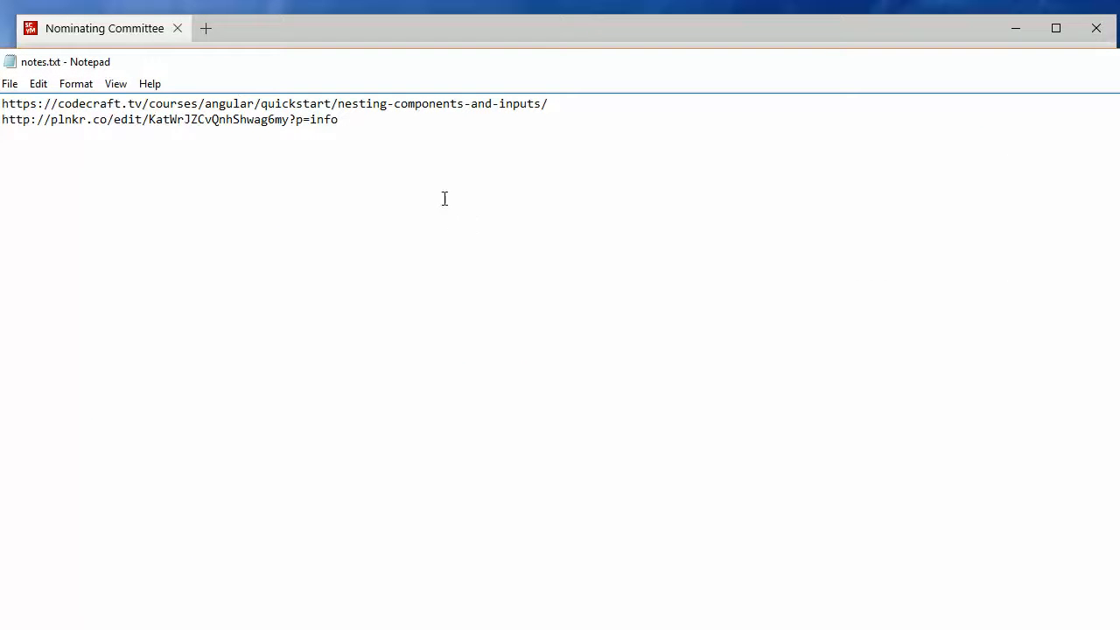
key("ctrl+v")
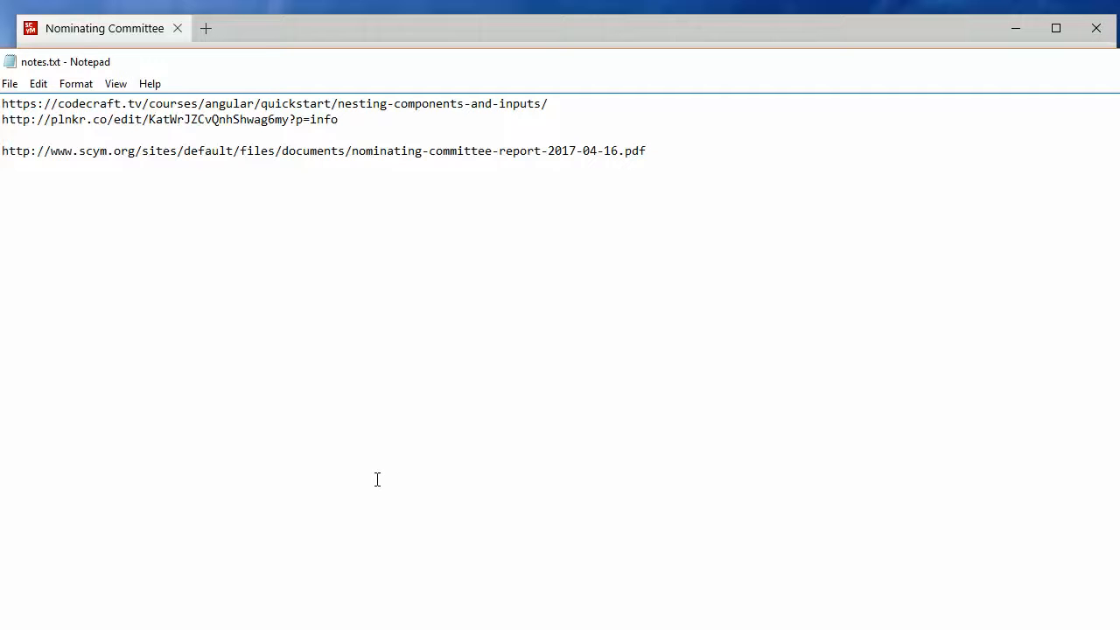
key("shift+End")
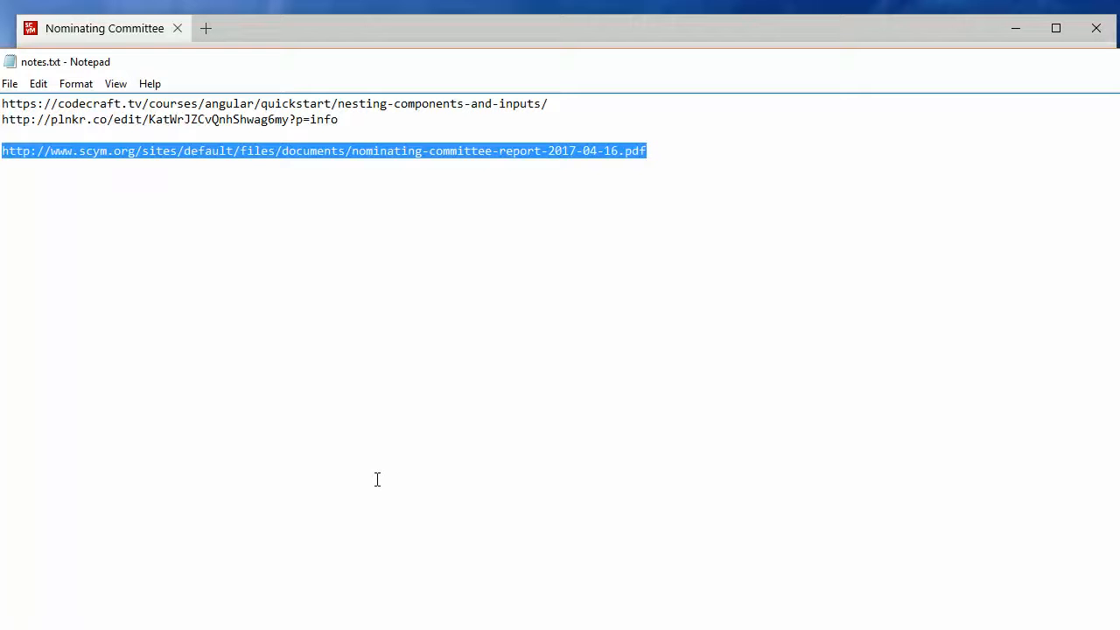
Deselect the pasted PDF link and close notes.txt in Notepad without saving the changes, returning to the report's page in the browser.
left_click(306, 222)
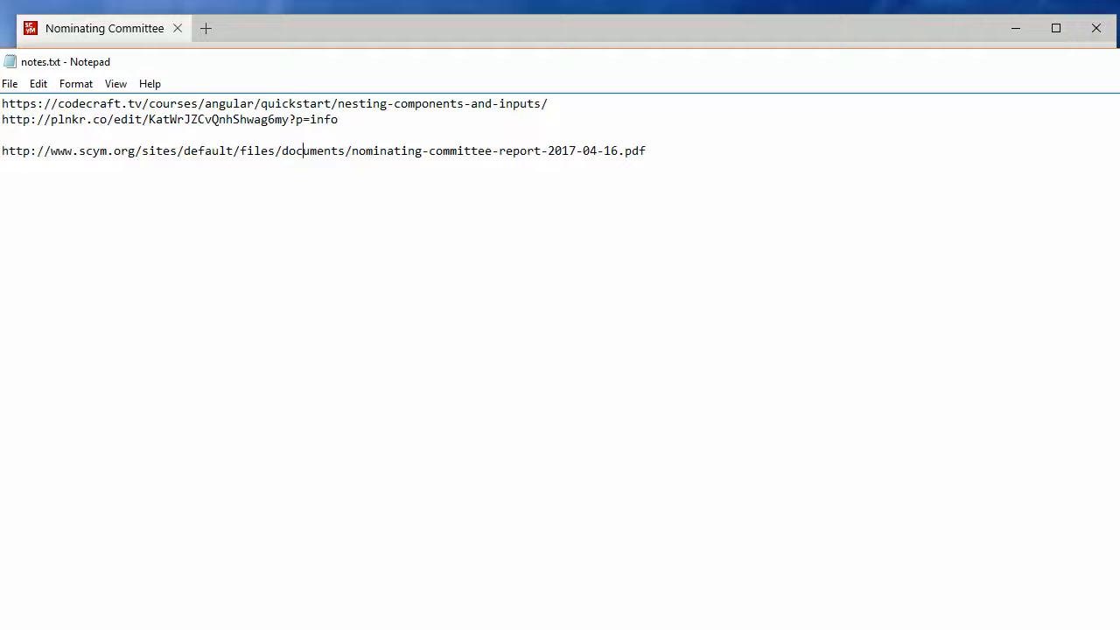
key("alt+F4")
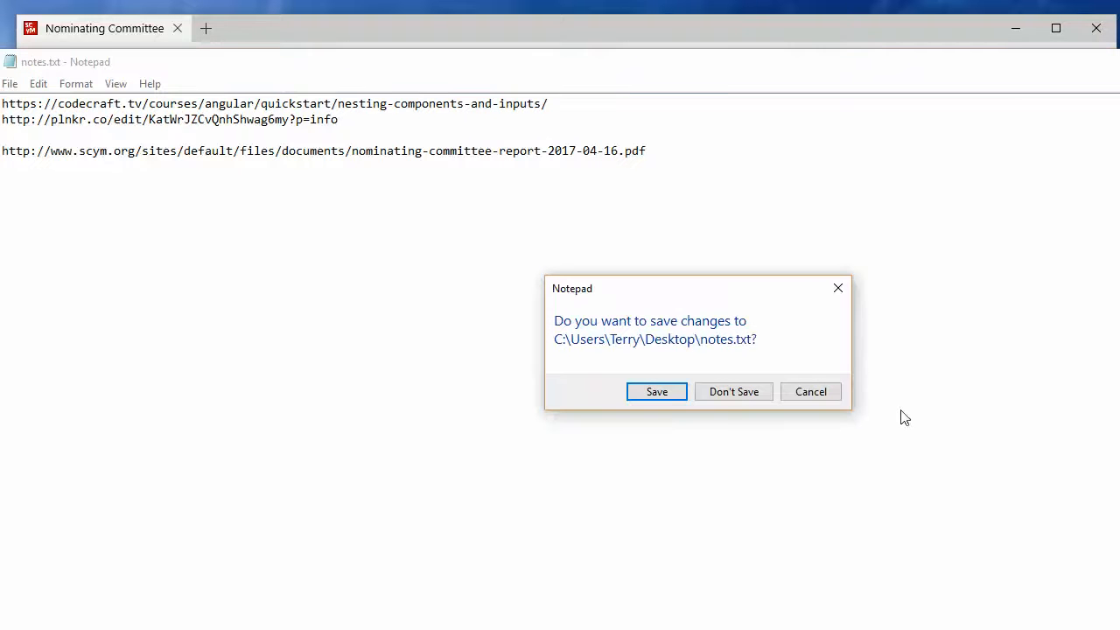
left_click(753, 392)
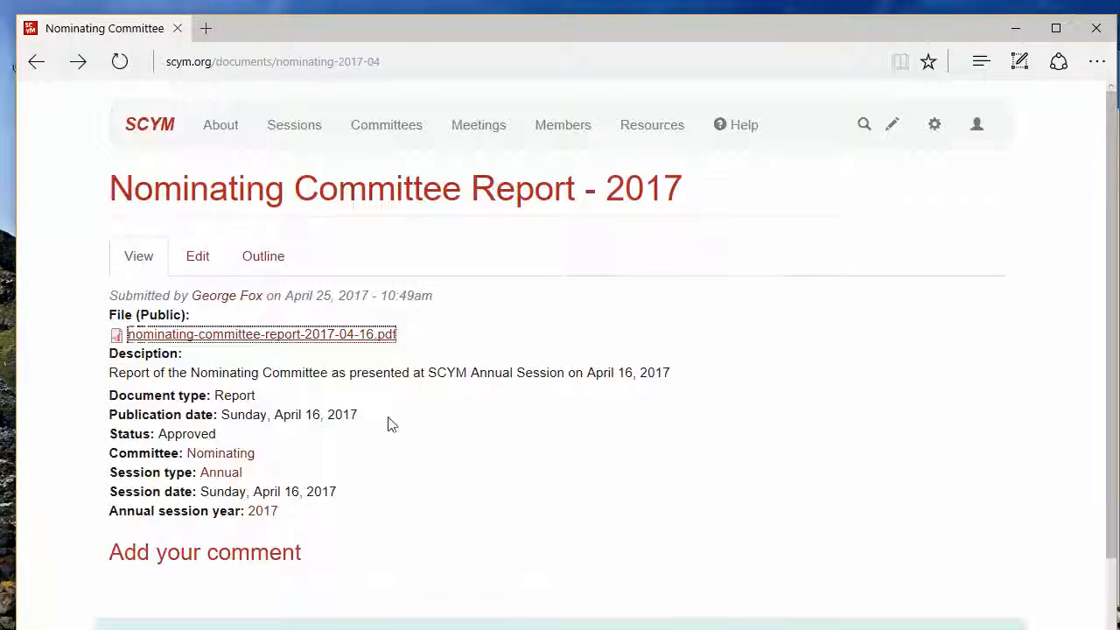
scroll(390, 425, "down", 2)
scroll(391, 425, "up", 2)
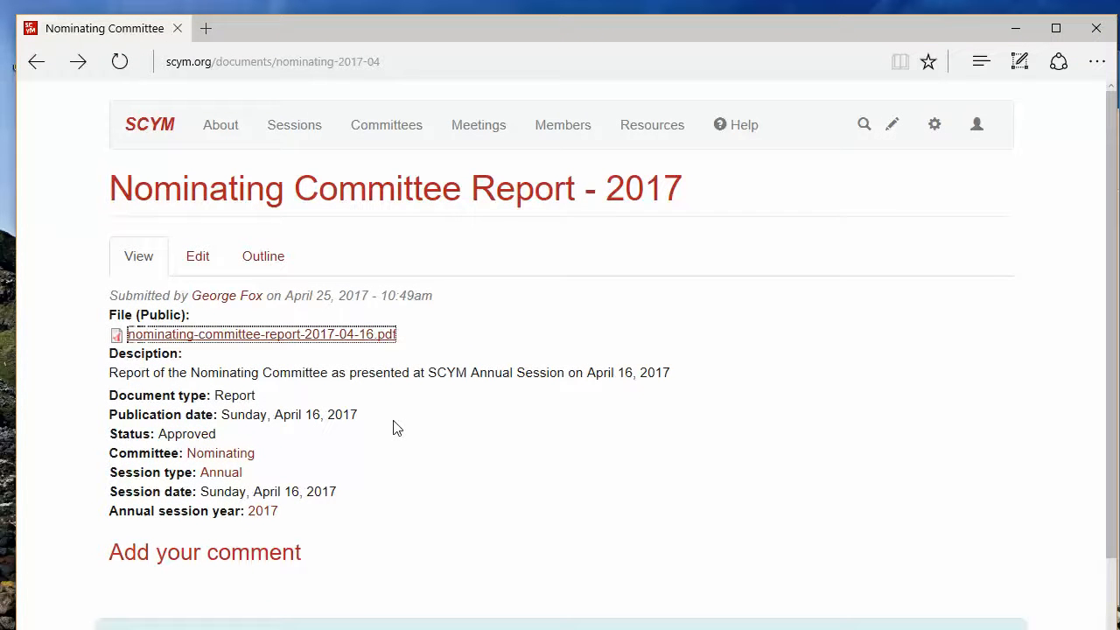
scroll(393, 427, "down", 1)
scroll(394, 427, "down", 1)
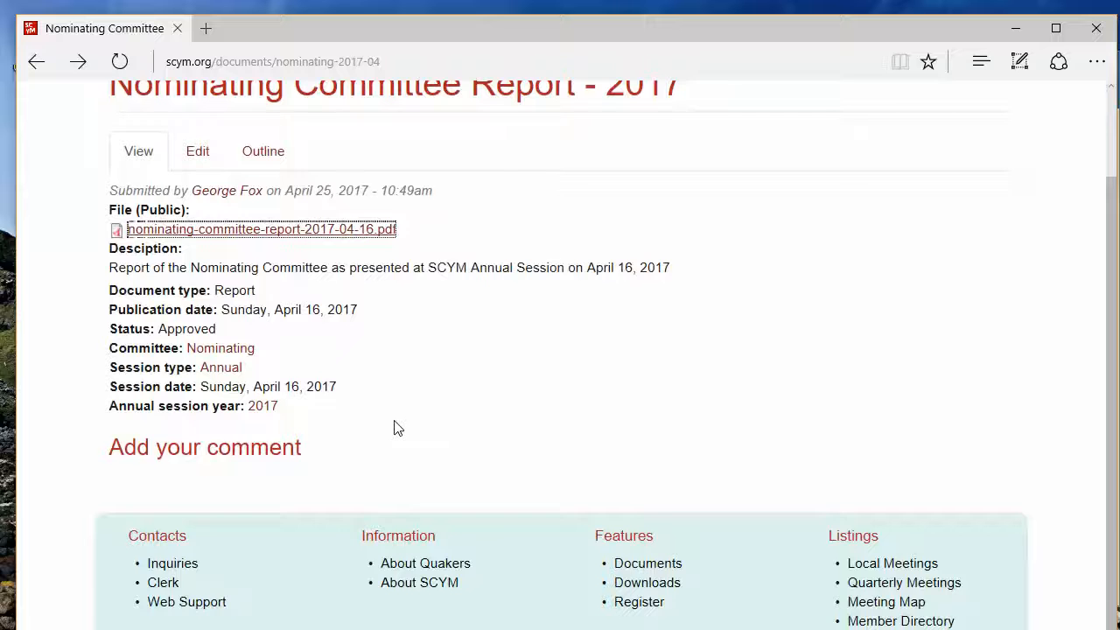
scroll(395, 427, "up", 1)
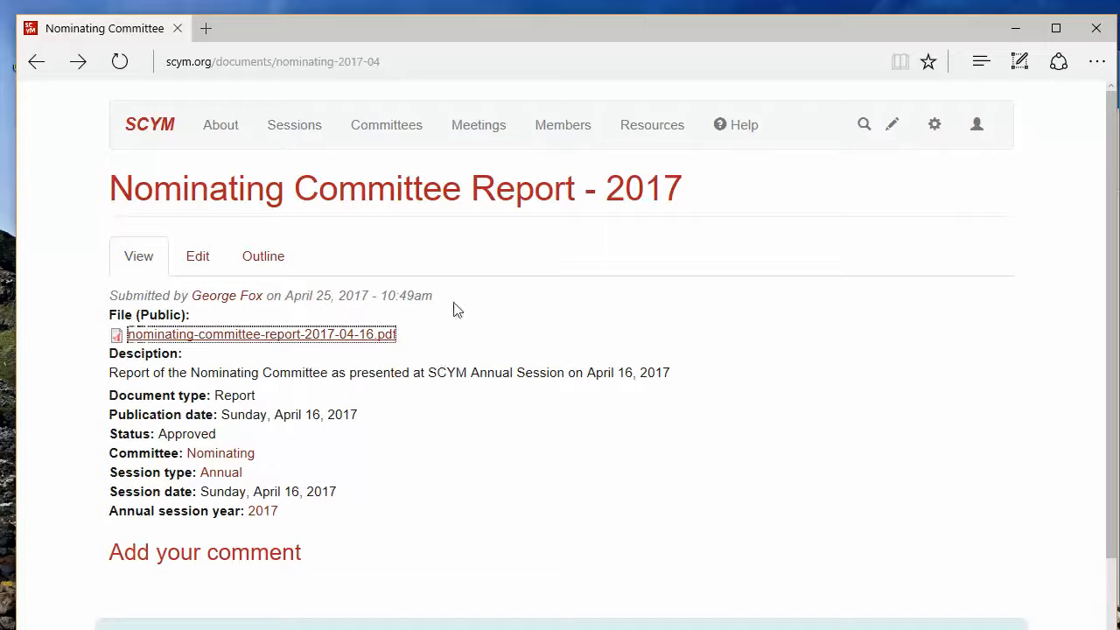
scroll(477, 251, "down", 1)
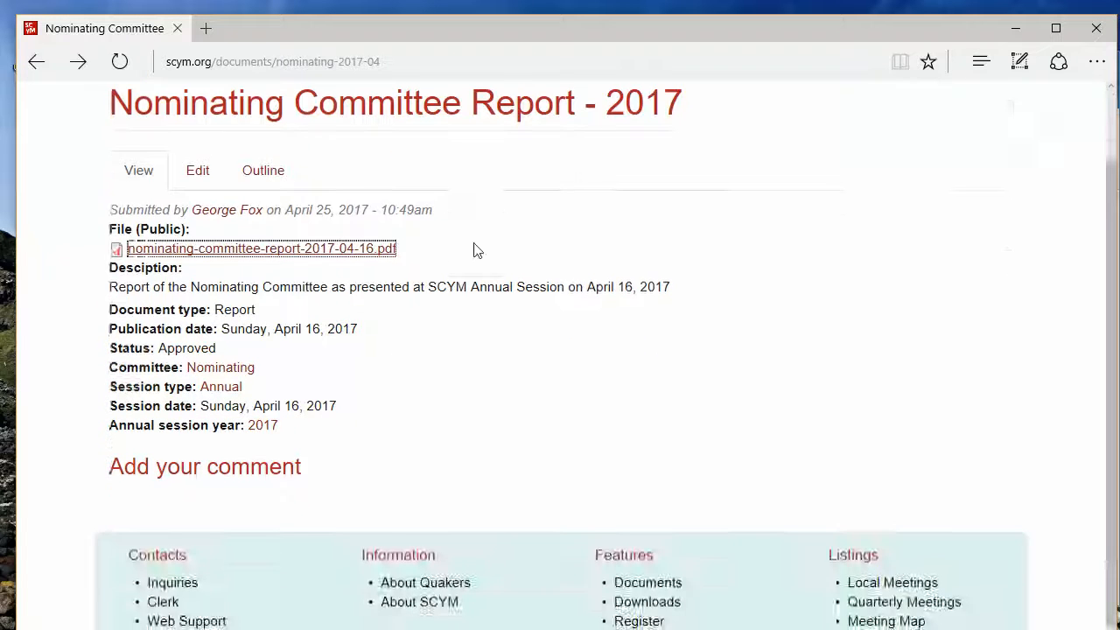
scroll(477, 251, "up", 1)
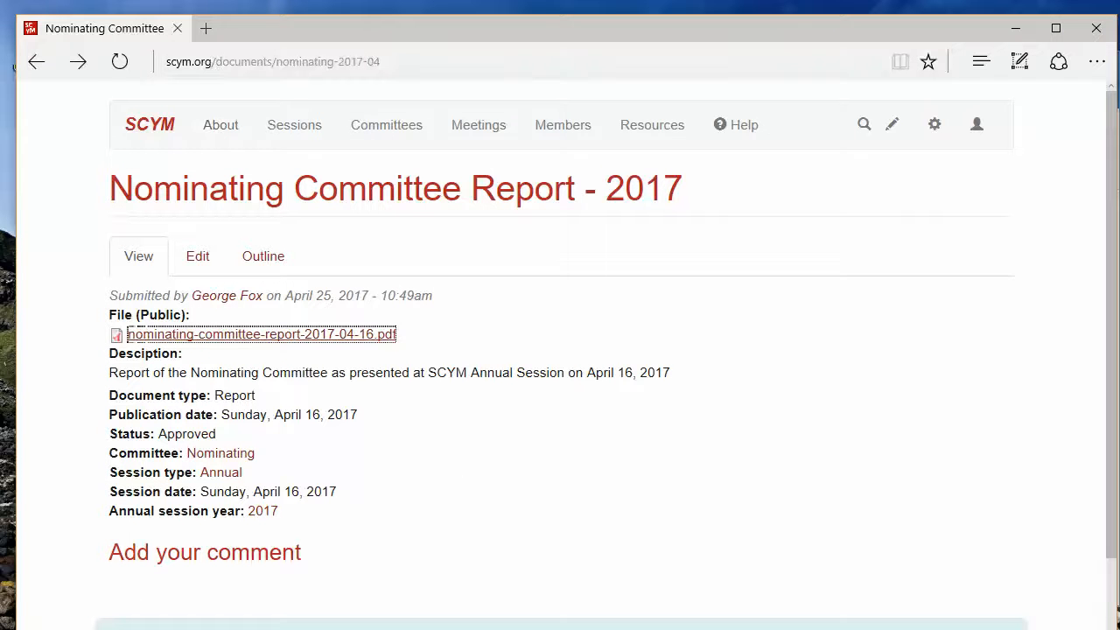